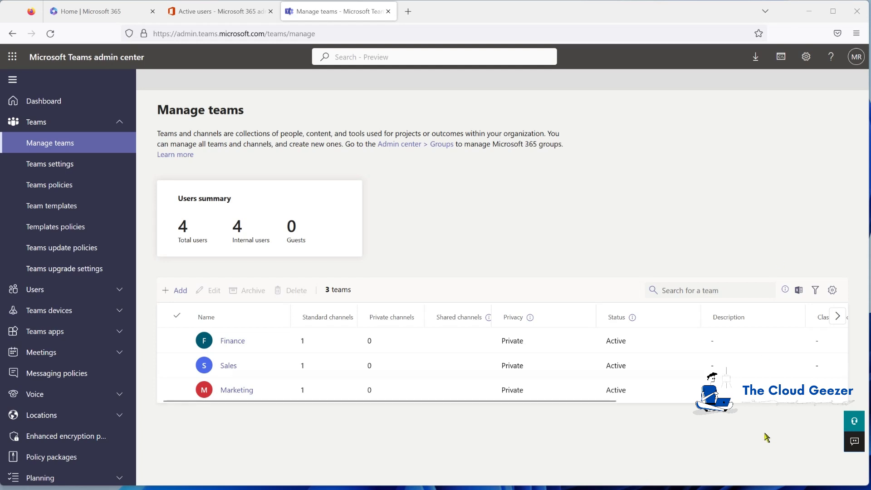
Review the Sales and Marketing rows in the Manage teams list
click(229, 357)
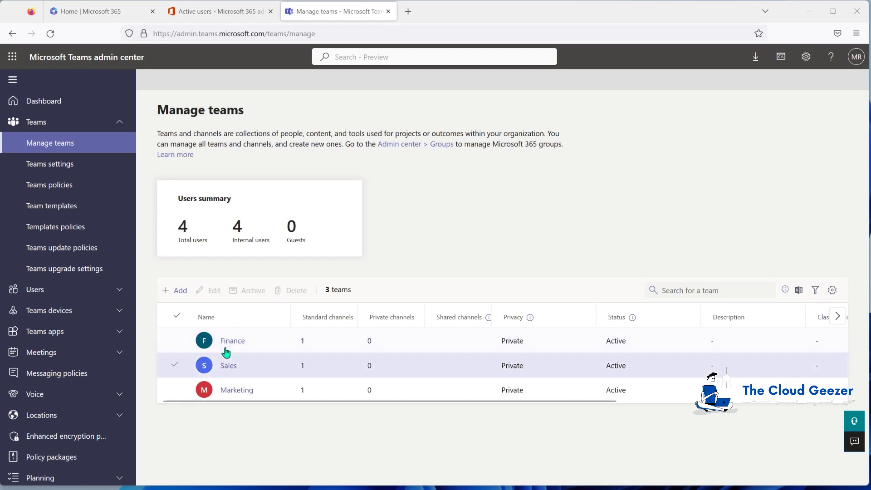
click(303, 393)
click(444, 420)
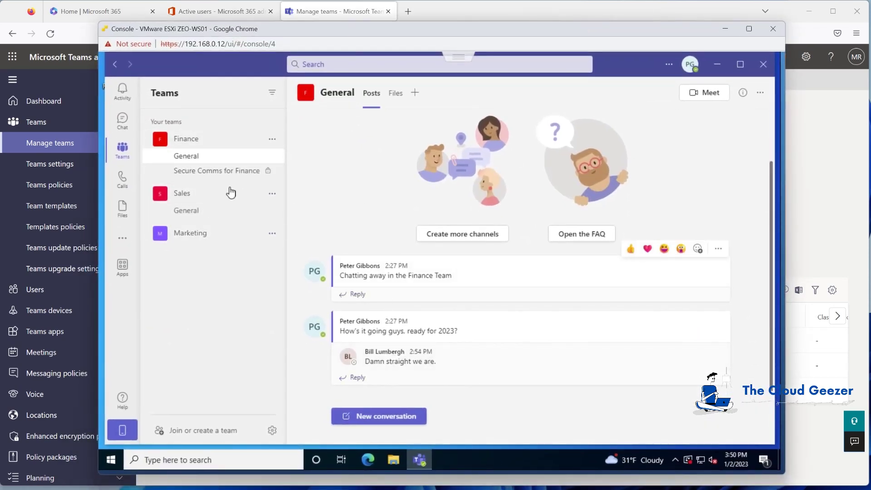
Check the Finance team's Secure Comms and General channels and the General Files tab
click(199, 177)
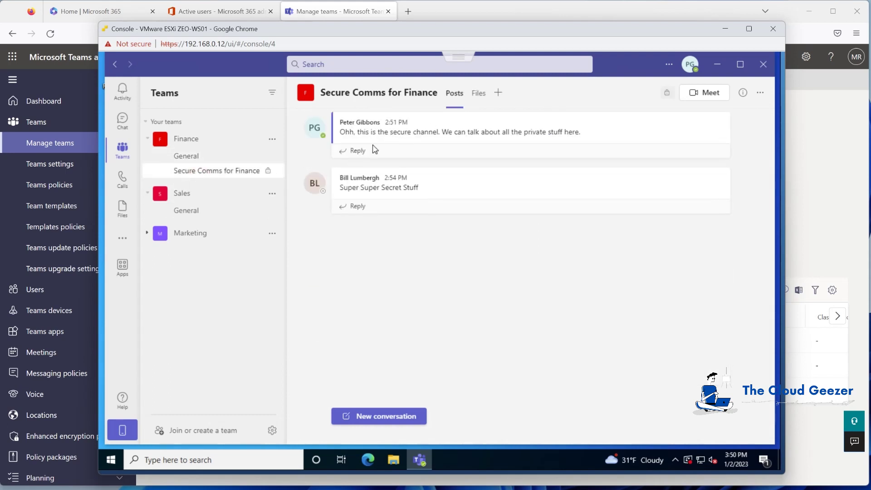
click(199, 158)
click(394, 94)
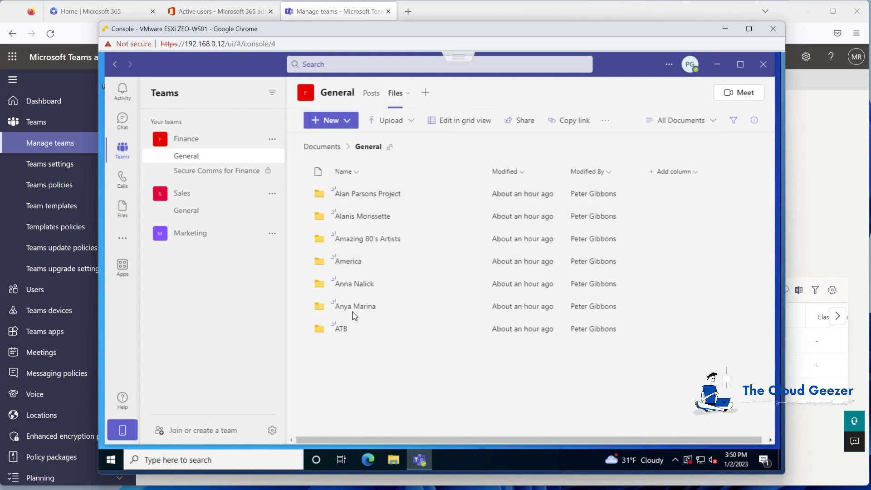
Check the Sales General channel's posts, Files and Sales Notebook pages
click(200, 212)
click(395, 95)
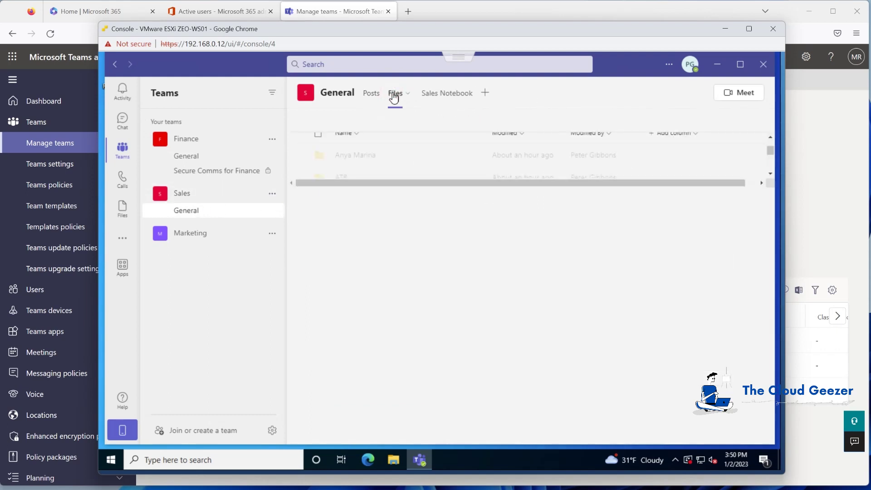
click(457, 97)
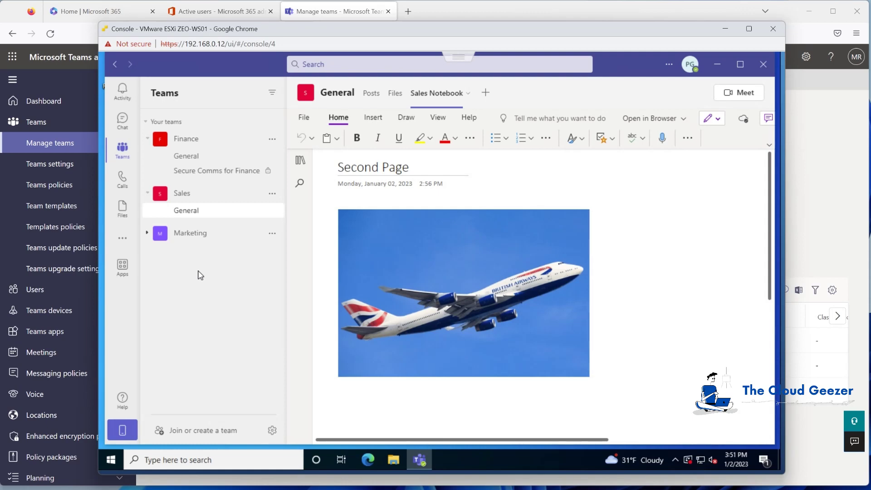
drag(383, 28, 387, 44)
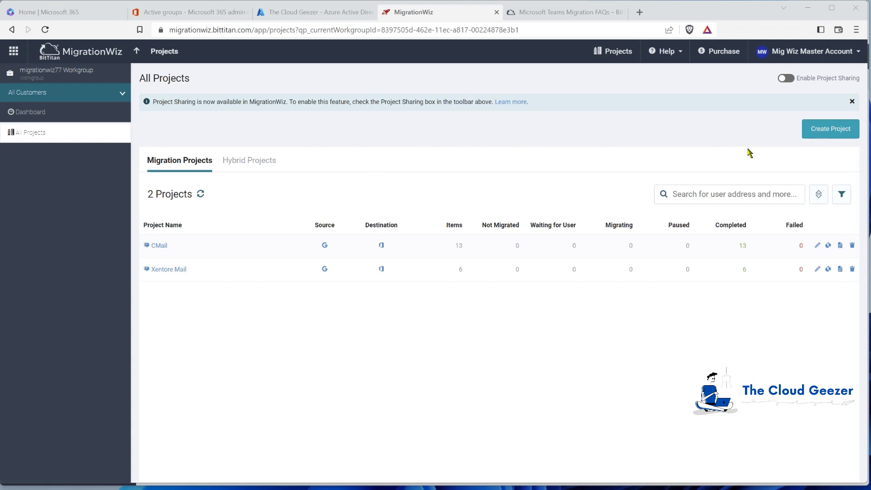
Begin a new MigrationWiz project with the Collaboration Project type for the Teams migration
click(822, 130)
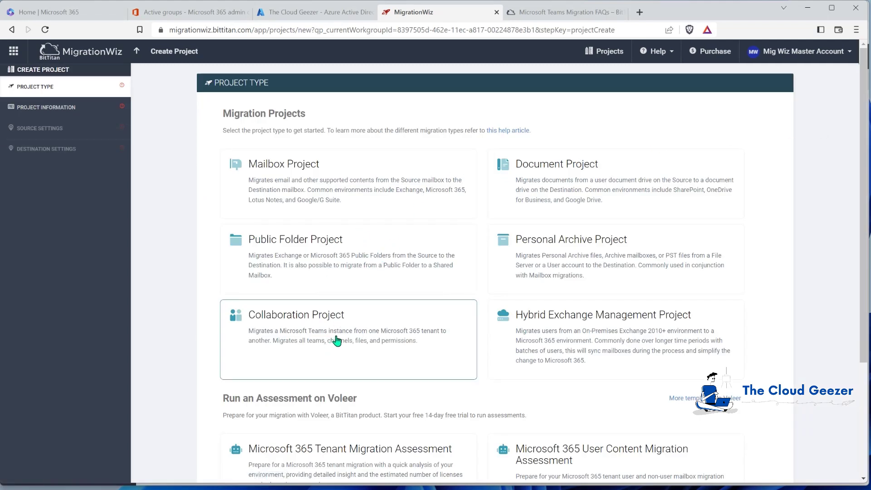
click(337, 341)
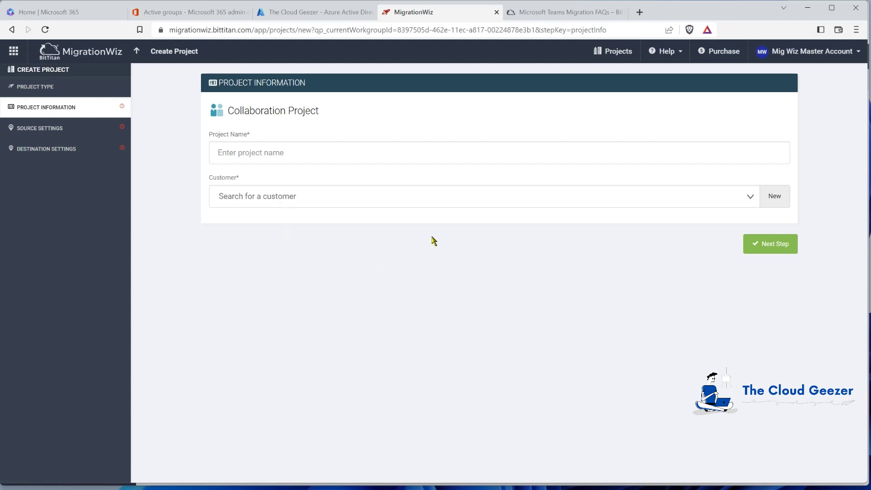
click(558, 12)
Copy the MigrationWiz-Teams-FullControl link from the FAQ's Adding app permissions section
scroll(357, 159, up, 12)
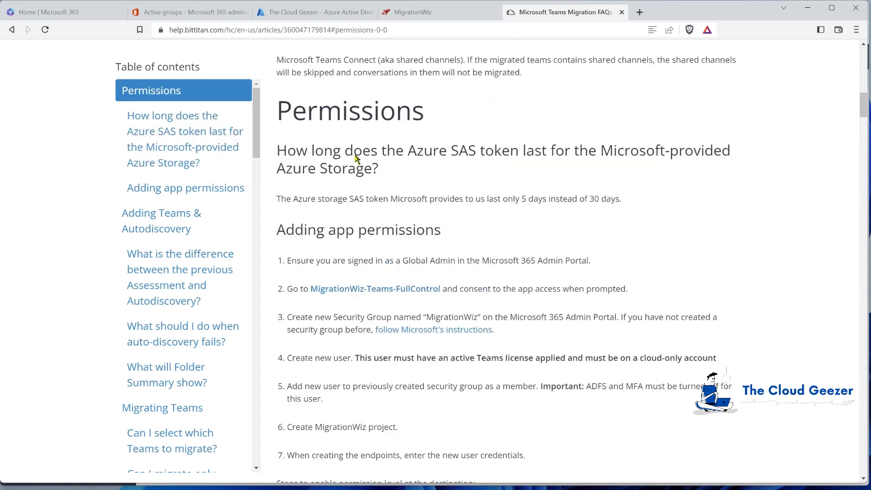
scroll(357, 159, up, 8)
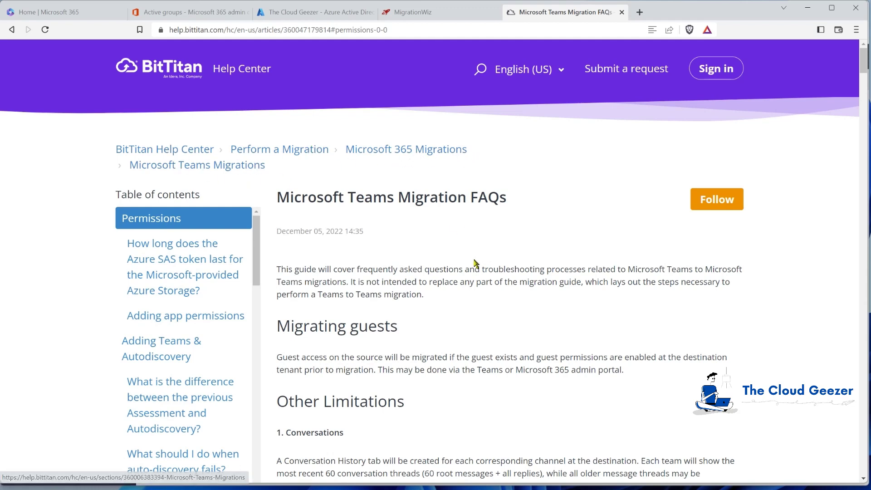
scroll(374, 297, down, 10)
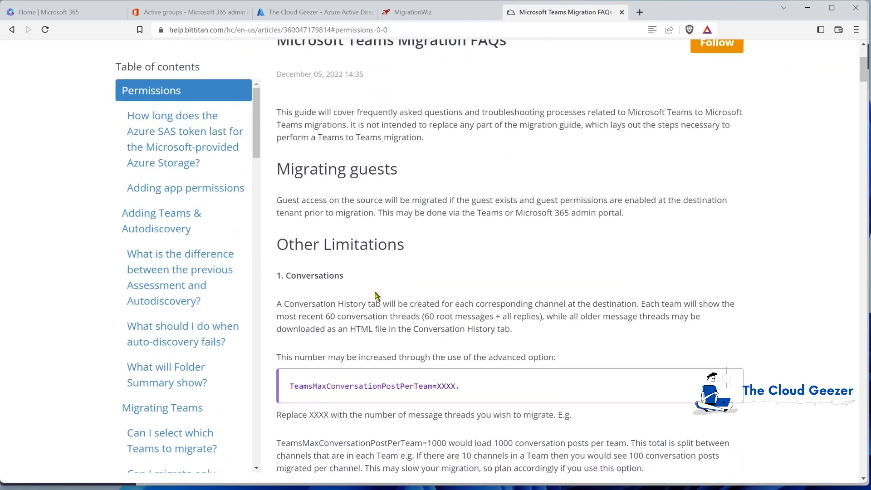
scroll(376, 296, down, 8)
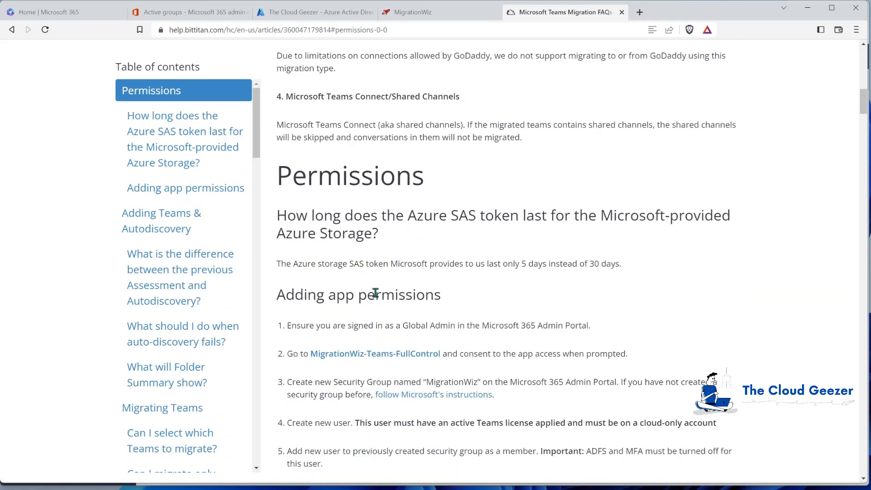
scroll(375, 294, down, 1)
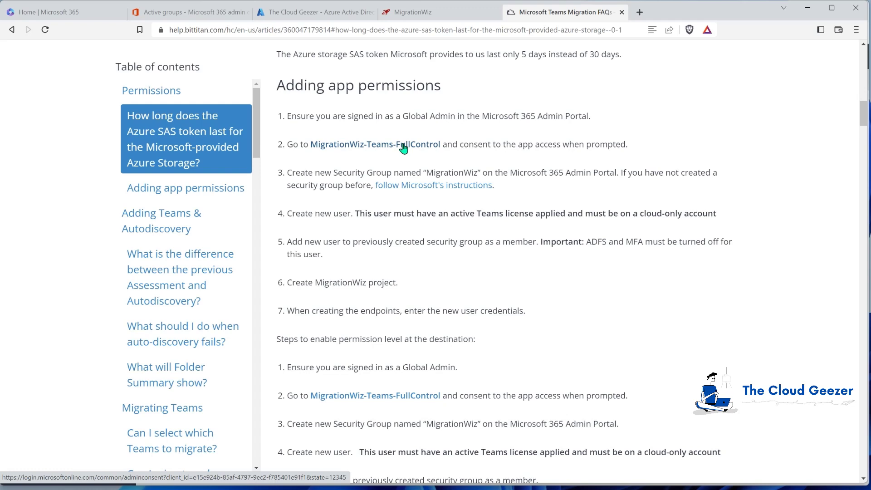
click(403, 146)
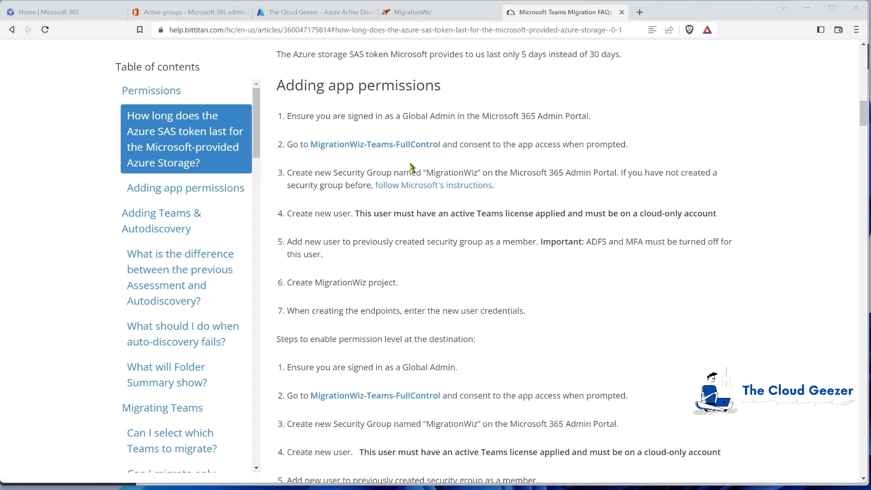
click(373, 147)
right_click(373, 147)
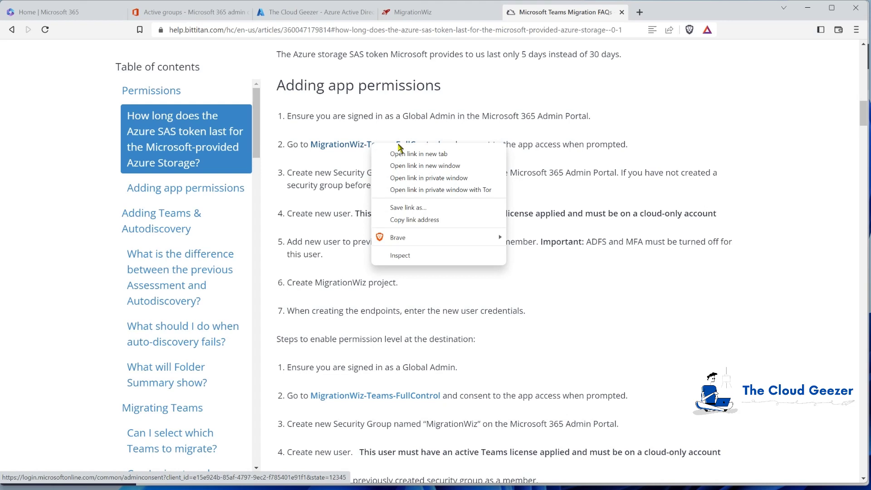
click(406, 222)
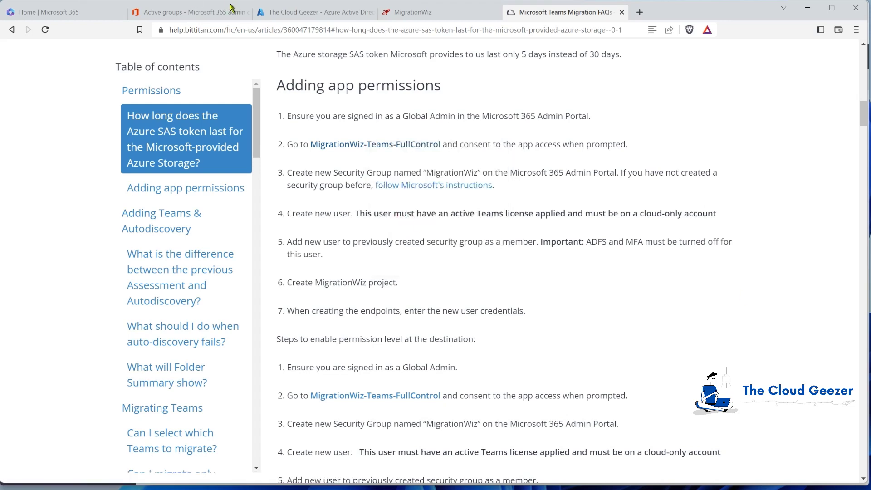
click(188, 12)
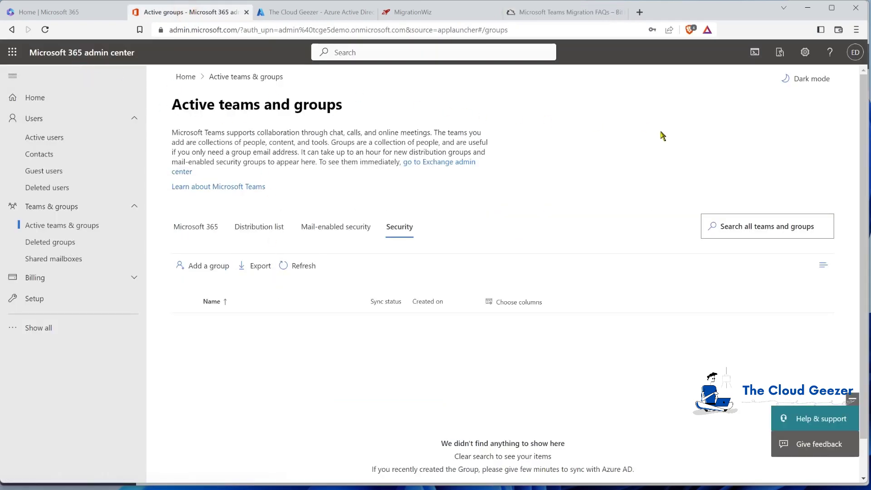
Confirm the signed-in admin account and load the copied consent link in a new tab
click(855, 53)
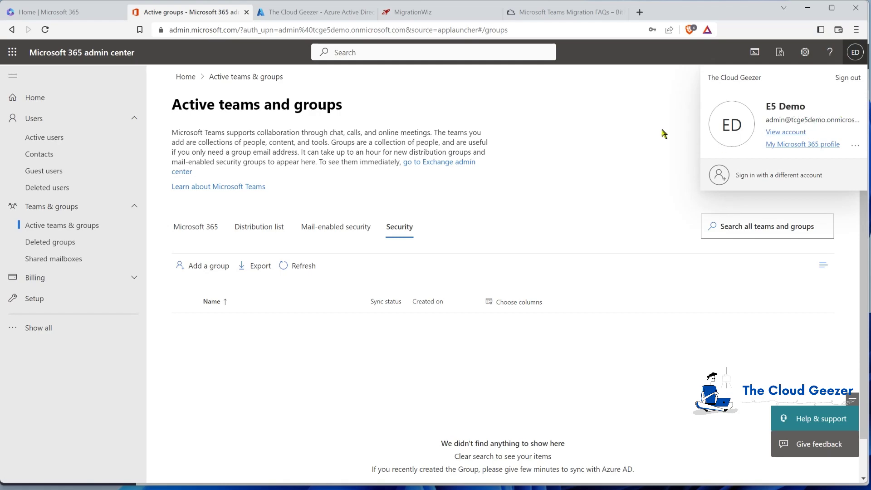
click(622, 118)
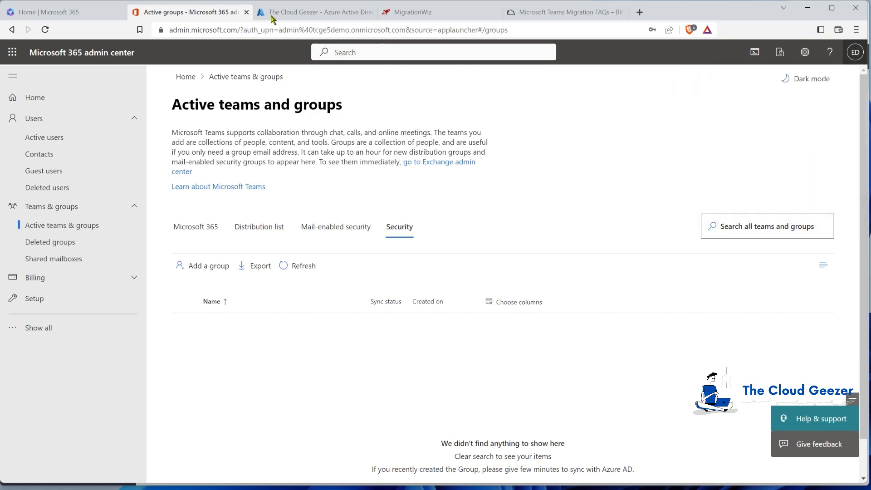
click(639, 12)
right_click(450, 29)
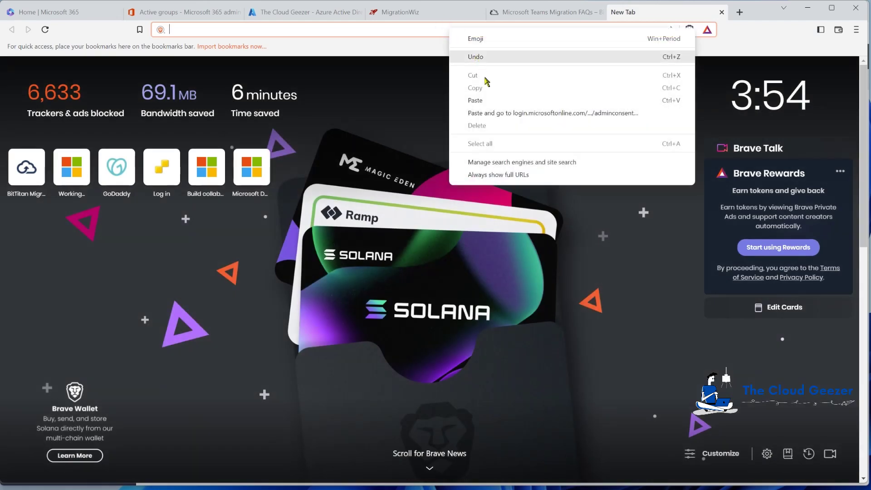
click(488, 101)
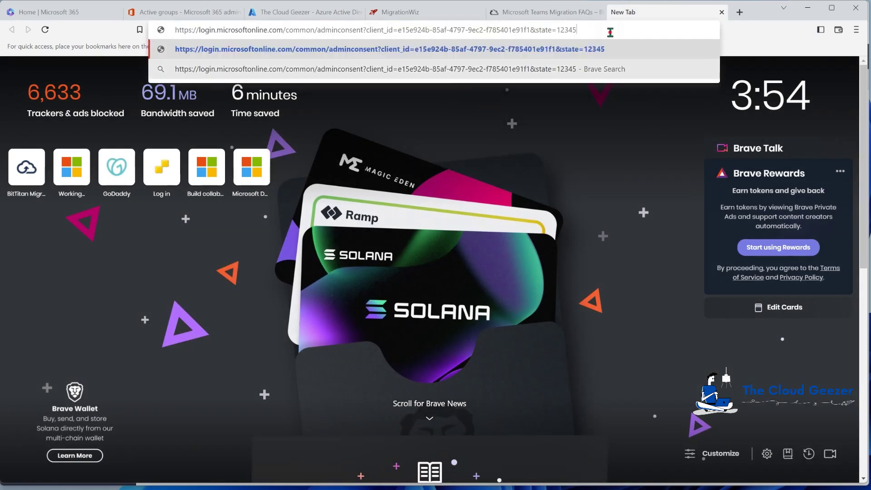
key(Return)
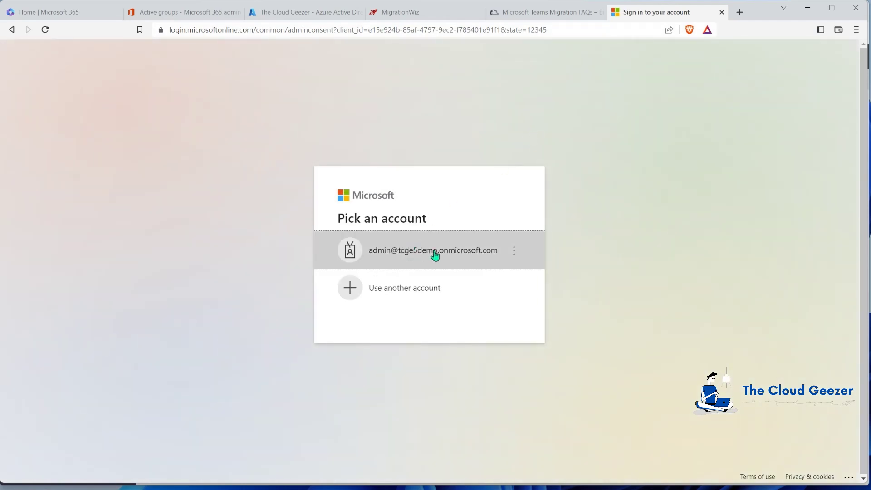
Sign in as the tenant admin and accept the MigrationWiz-Teams-FullControl permissions
click(414, 250)
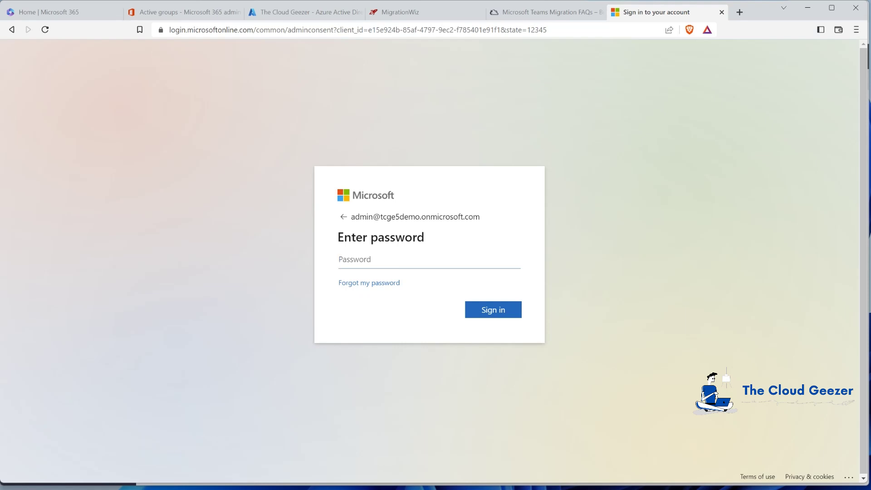
key(ctrl+v)
click(490, 311)
click(491, 310)
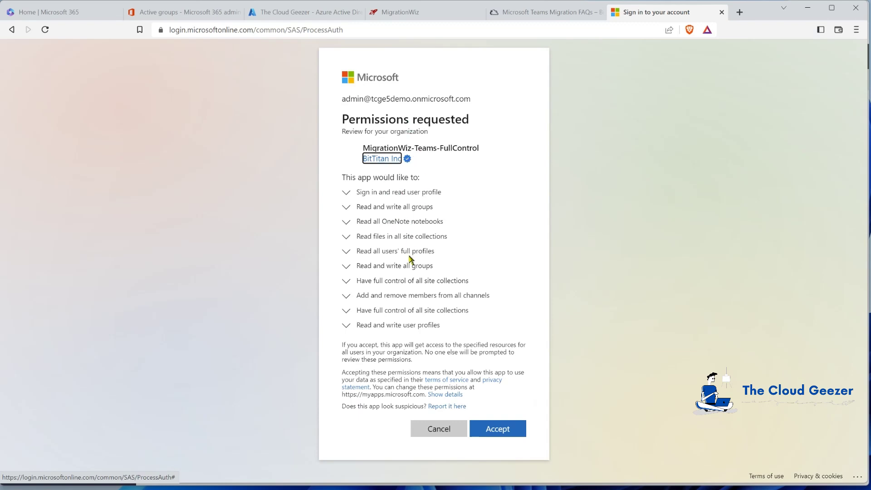
click(498, 434)
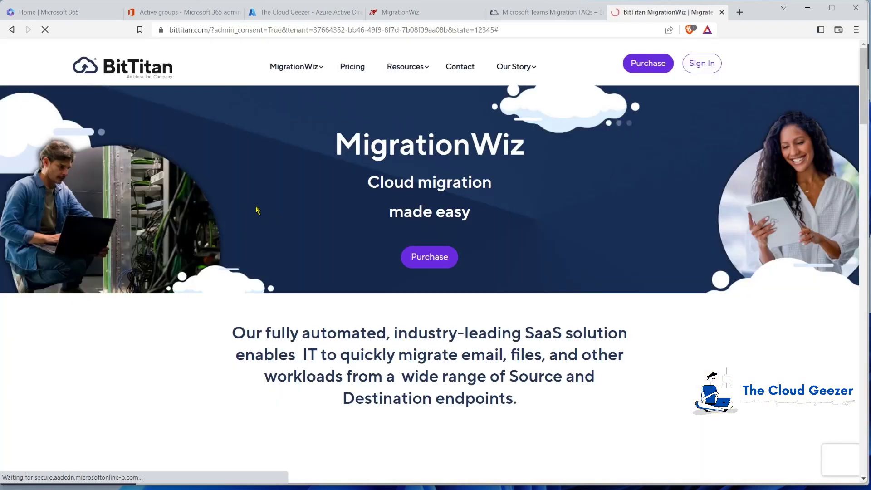
click(722, 13)
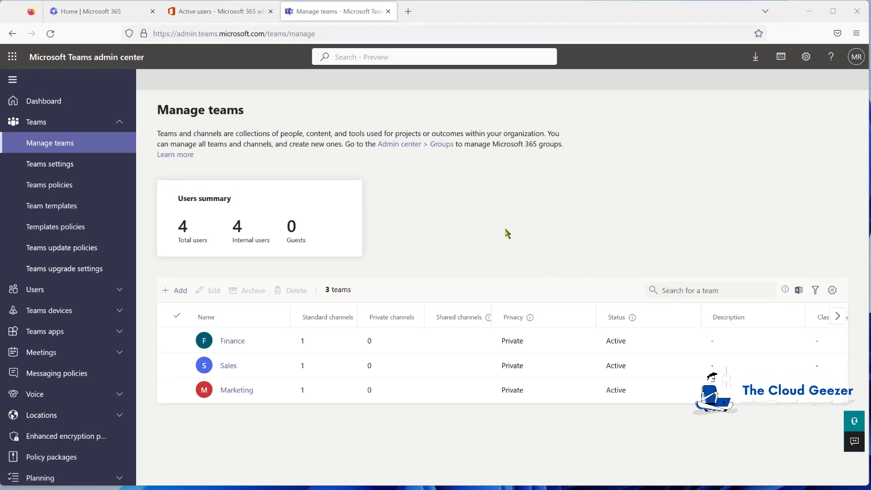
Reload the admin-consent URL, sign in as tenant admin and accept the permissions again
click(408, 12)
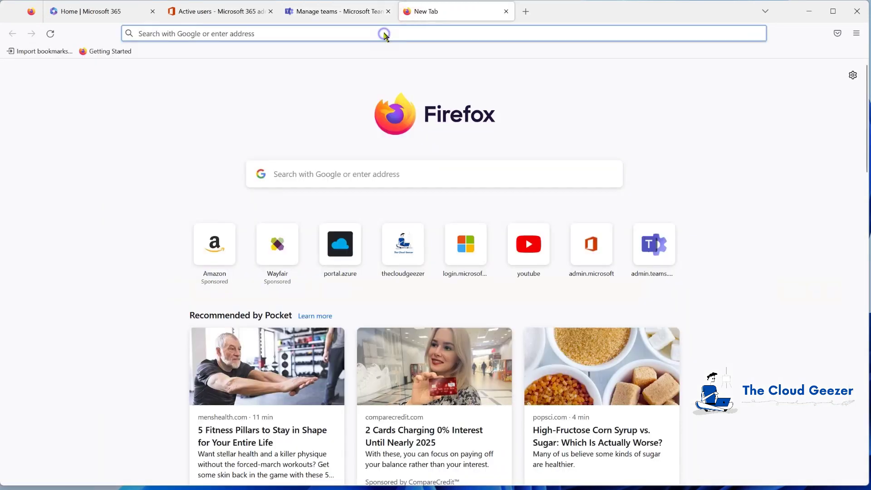
right_click(383, 34)
click(421, 125)
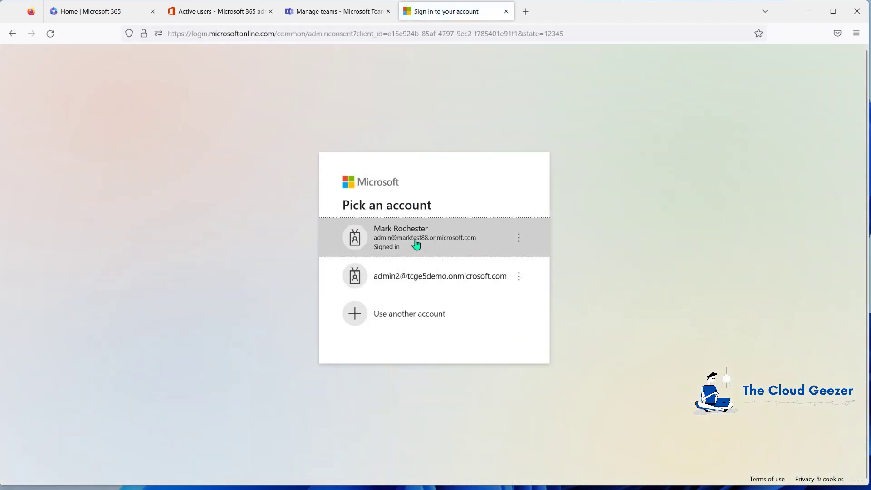
click(423, 237)
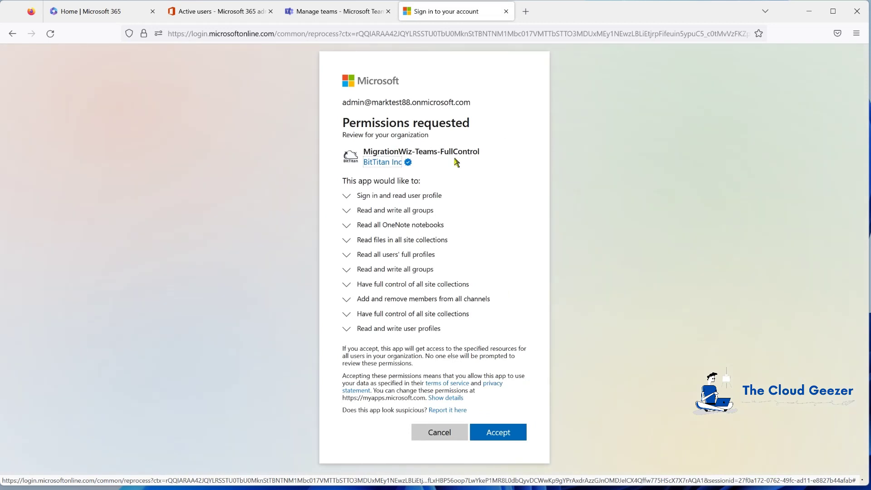
click(506, 434)
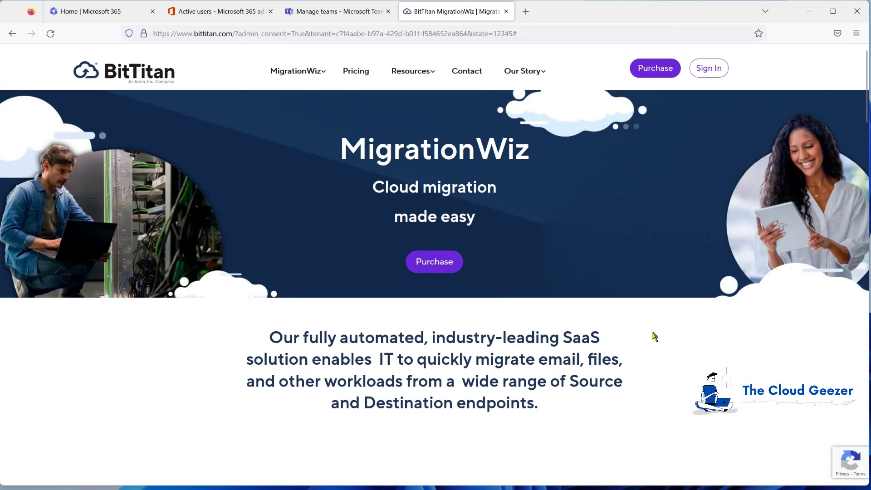
click(508, 12)
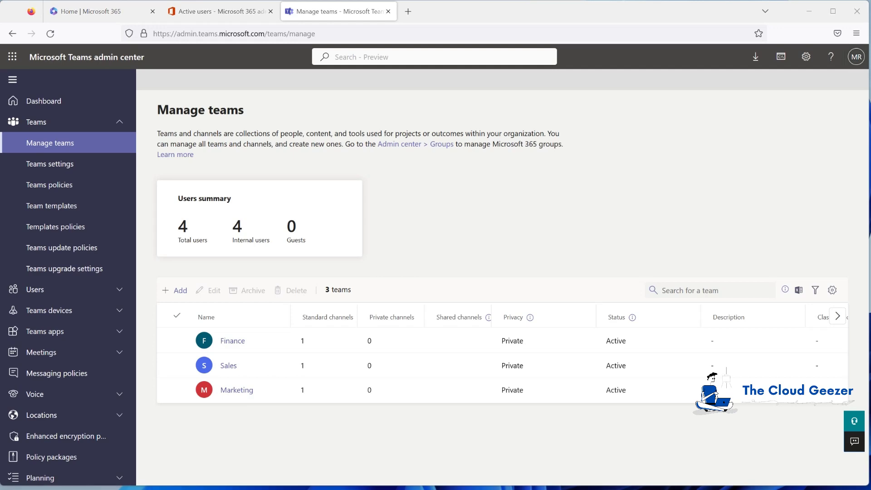
Enter user Mig Wiz, username migwiz, with a custom password instead of an auto-generated one
click(200, 14)
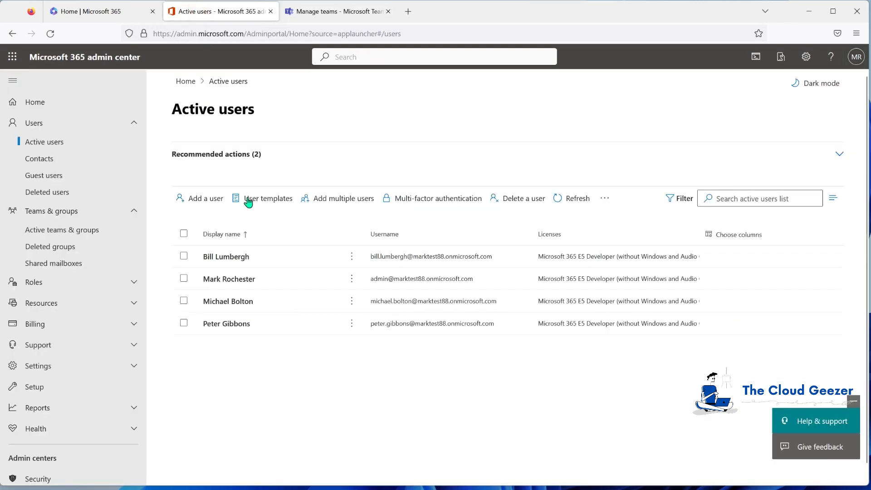
click(198, 199)
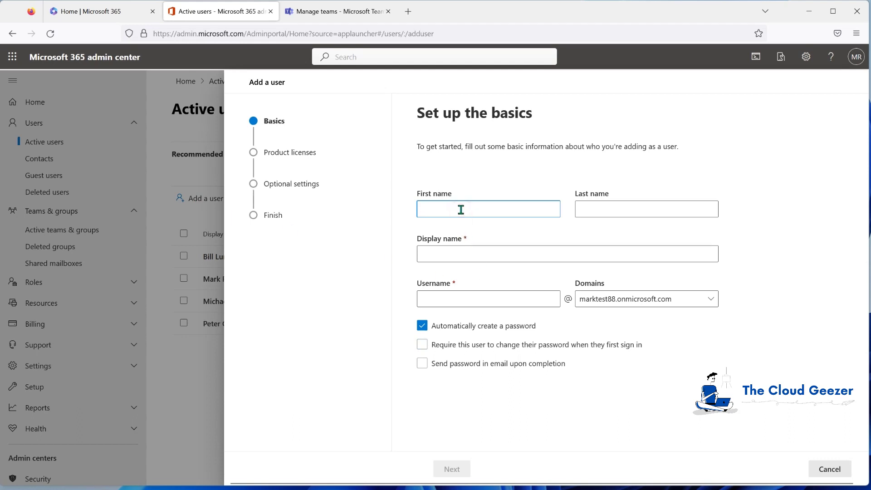
key(Tab)
text(Wiz)
key(Tab)
key(Tab)
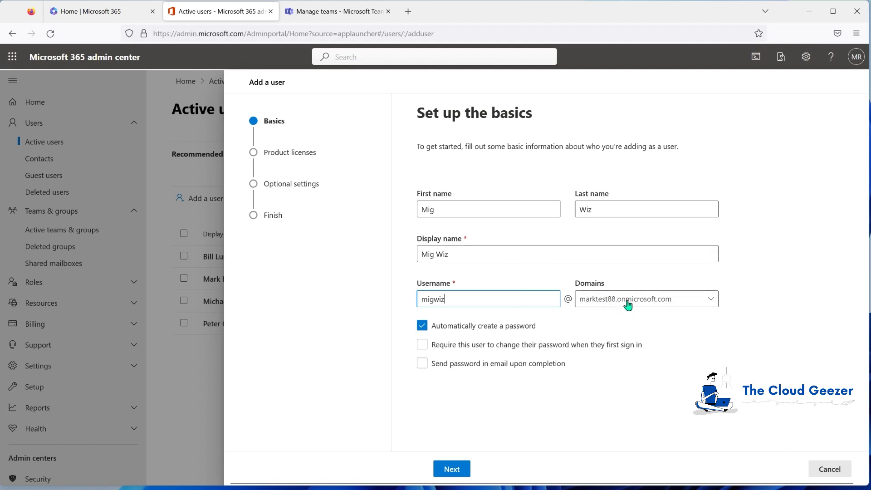
click(422, 327)
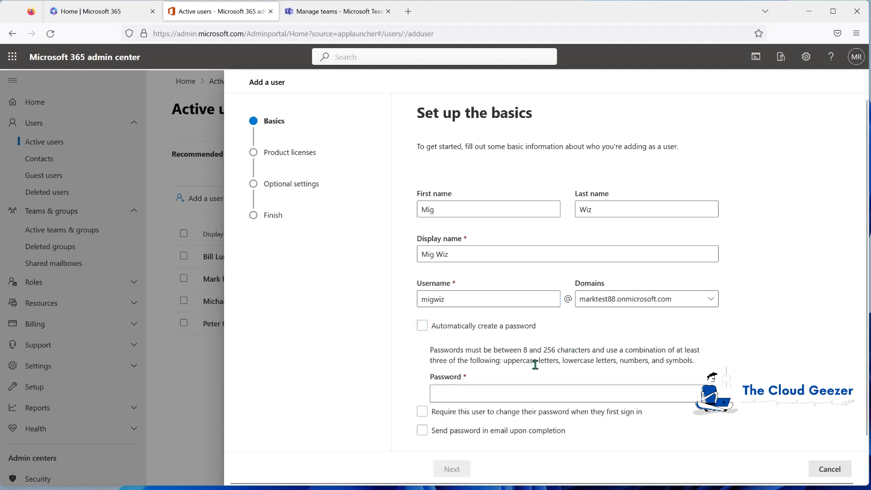
click(509, 394)
text(P)
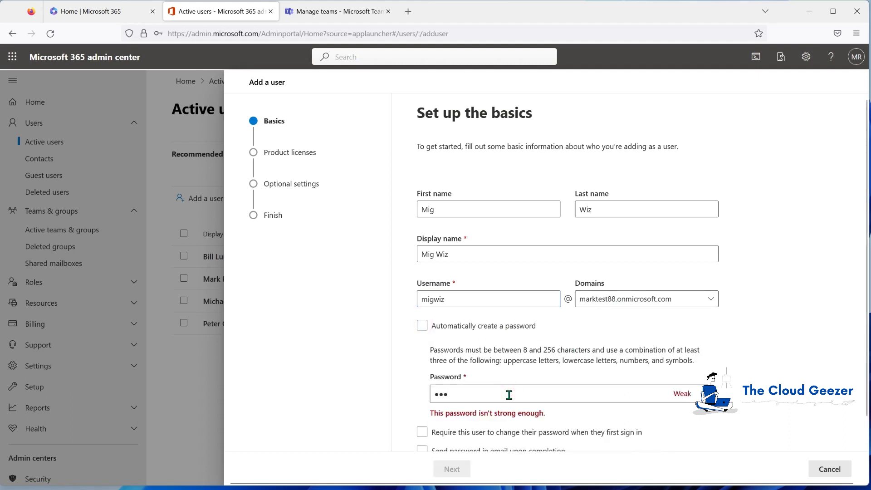
text(@ssw0rd)
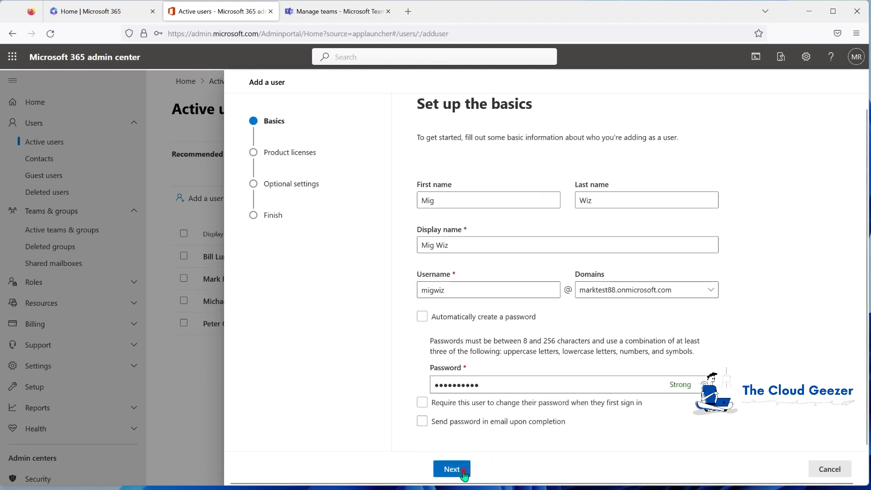
Assign the Microsoft 365 E5 Developer licence and finish adding the user
click(463, 472)
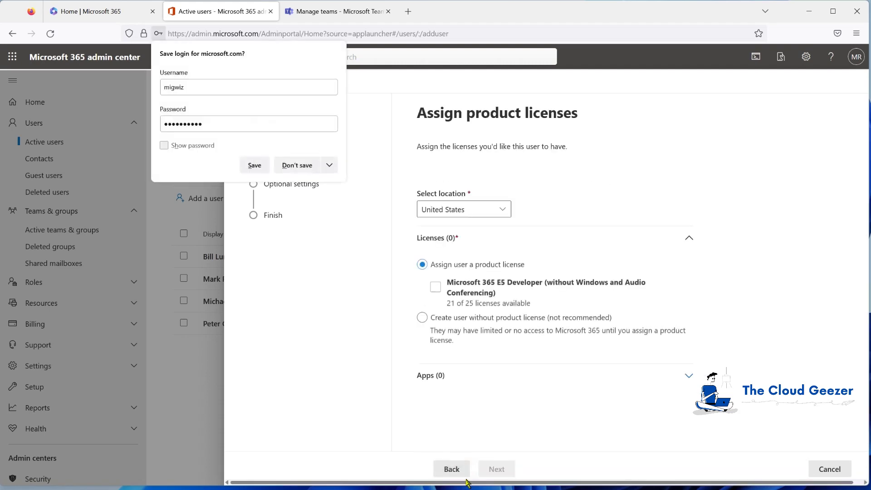
click(304, 166)
click(435, 287)
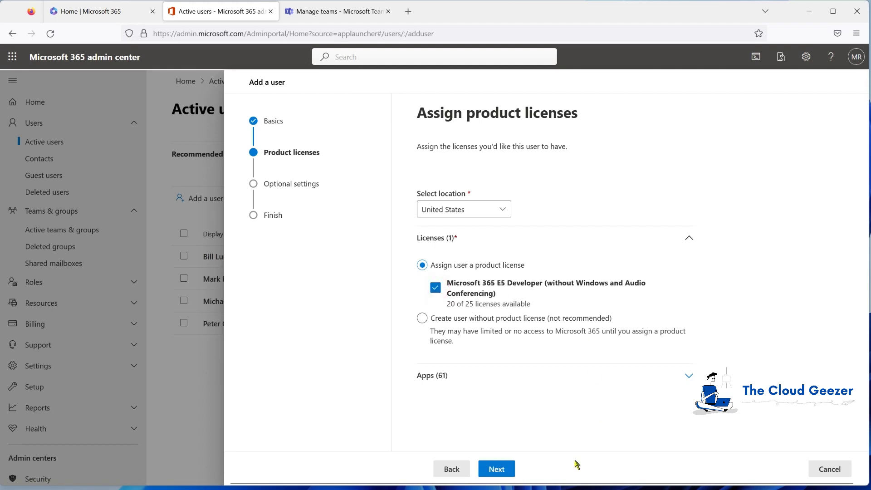
click(497, 468)
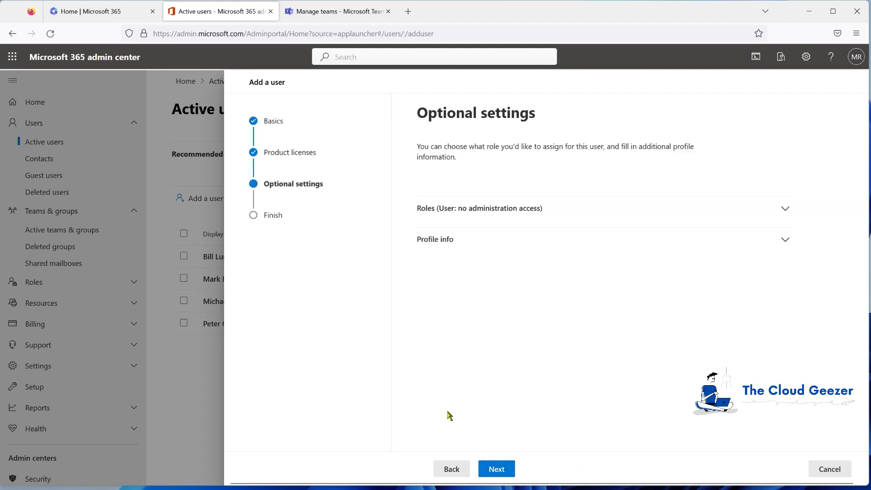
click(497, 469)
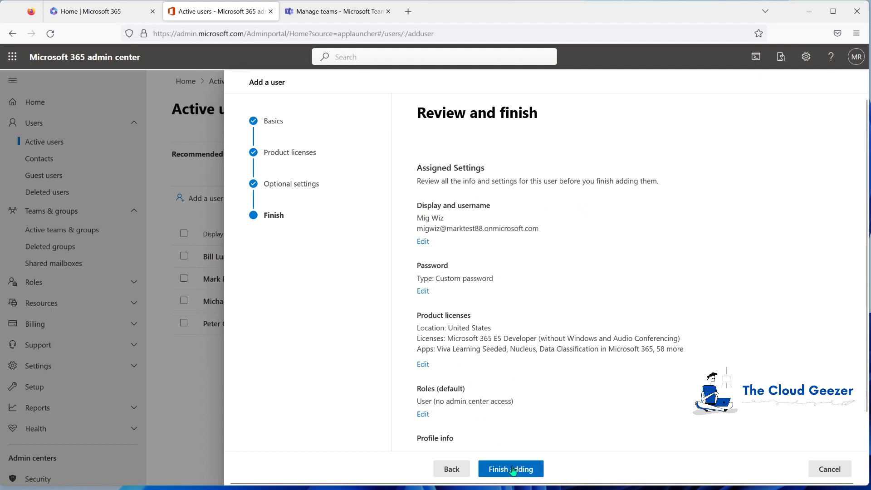
click(513, 470)
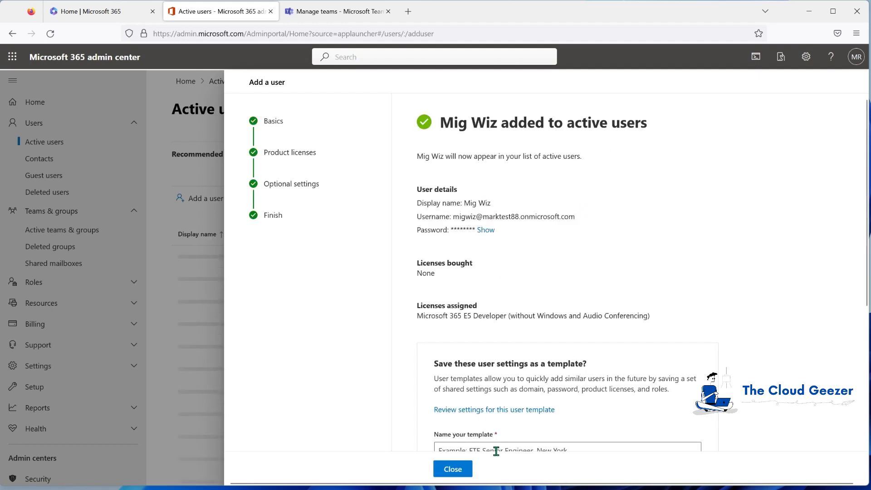
click(457, 473)
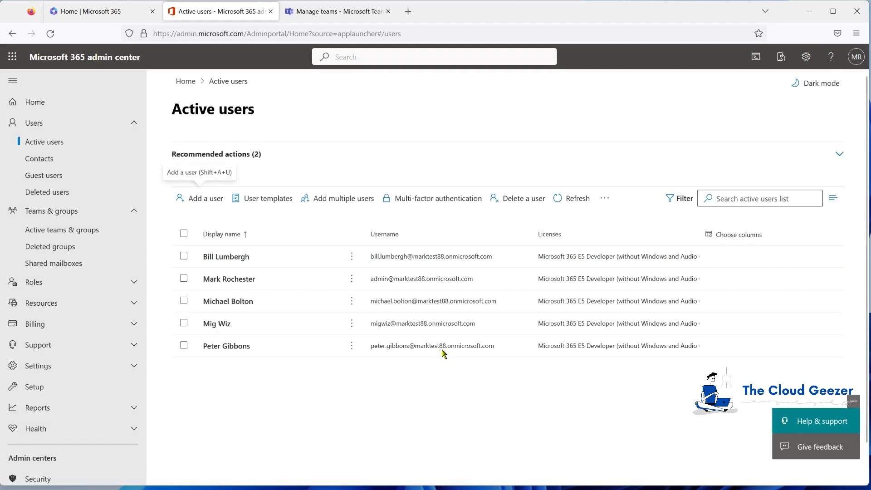
Start a new group under Active teams and groups with the Security type
click(57, 230)
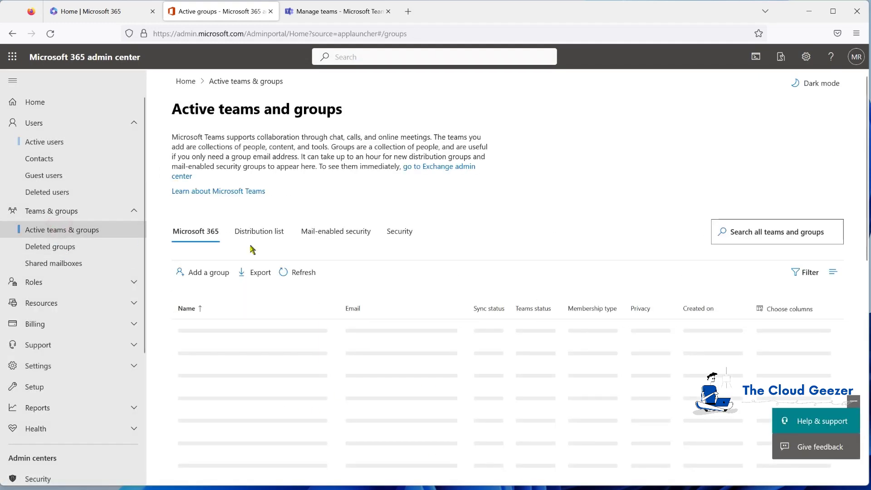
click(195, 274)
click(271, 338)
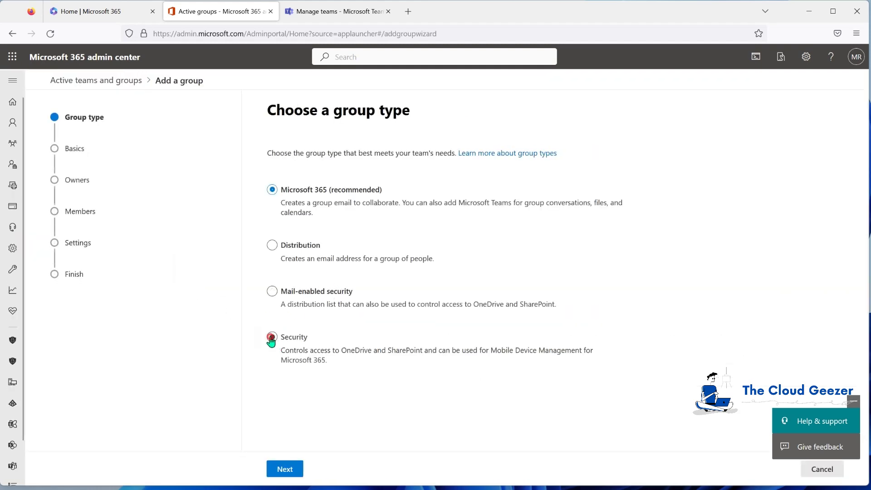
click(284, 469)
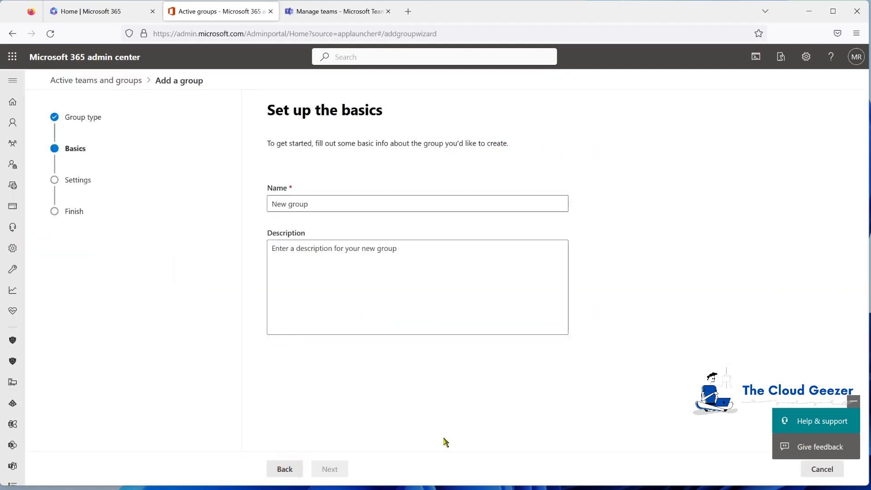
Name the group MigrationWiz, describe it as 'Migration Wiz for Teams Migration', and create it
click(341, 206)
text(Mig)
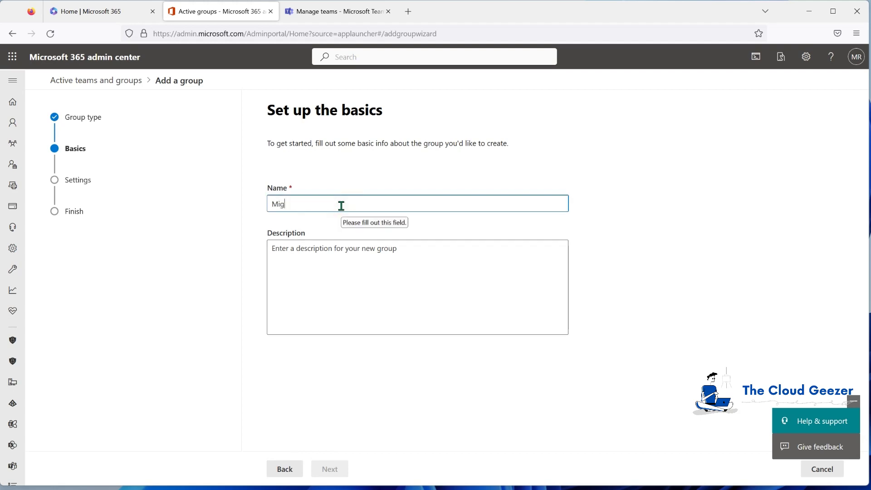
click(349, 254)
text(Mi)
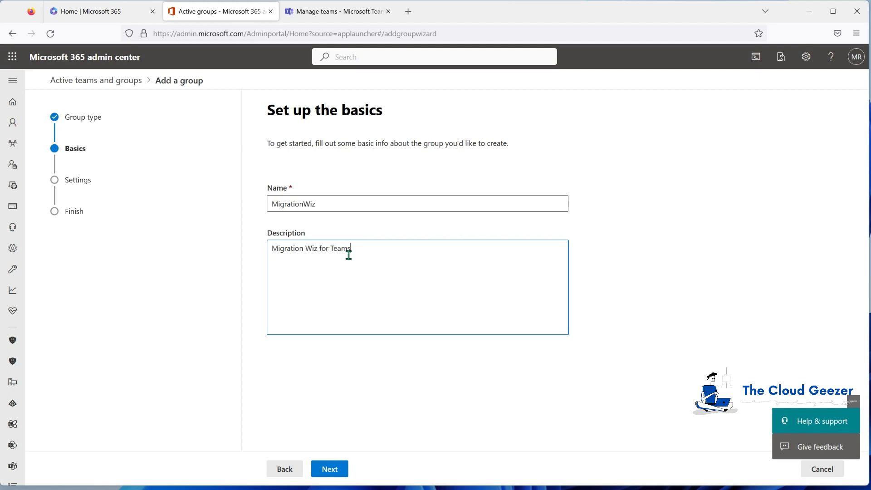
click(331, 468)
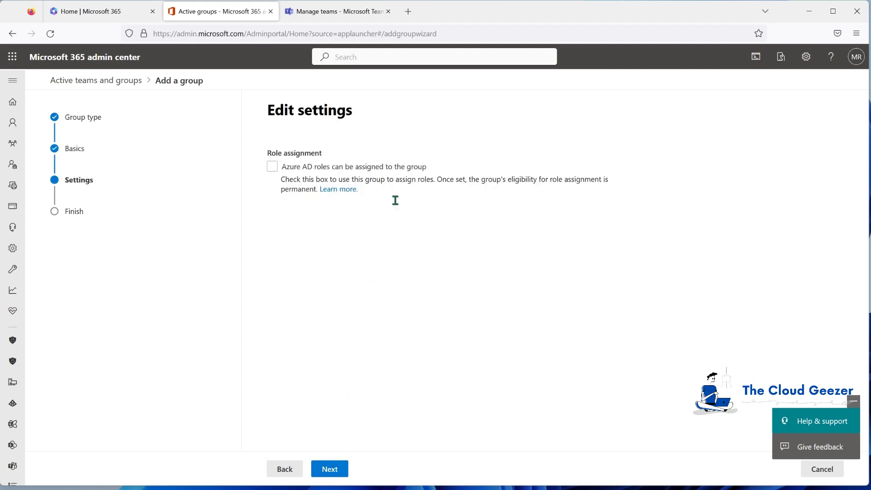
click(331, 469)
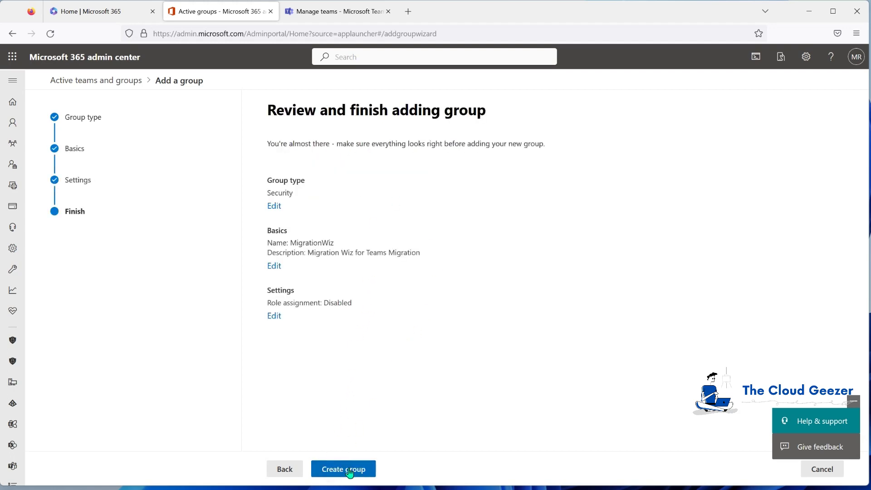
click(351, 469)
click(286, 468)
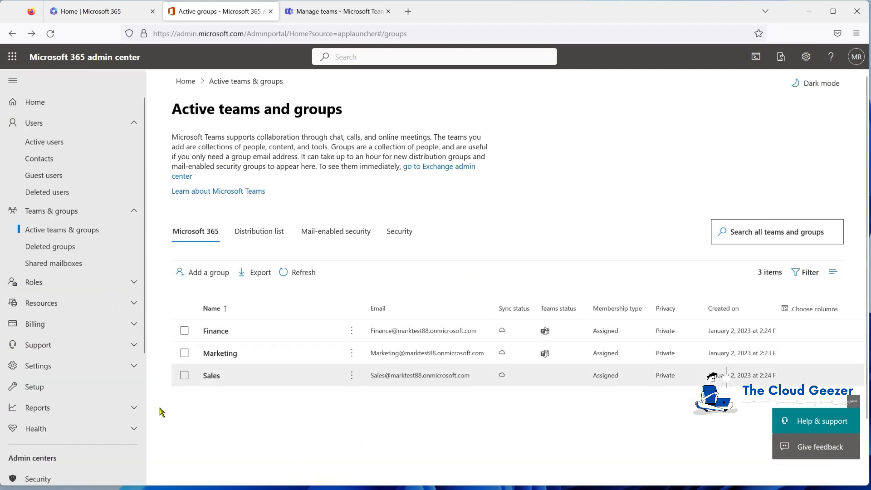
Find the MigrationWiz group among security groups and open its full member list
click(399, 233)
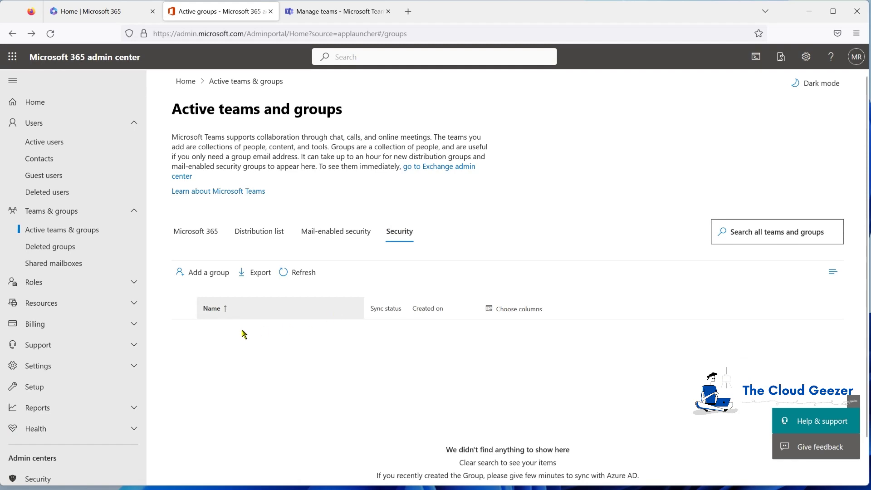
click(299, 275)
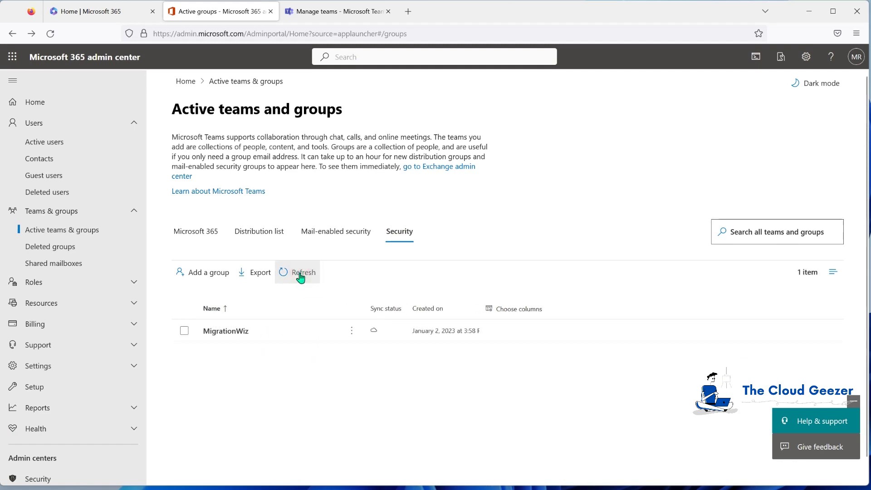
click(232, 332)
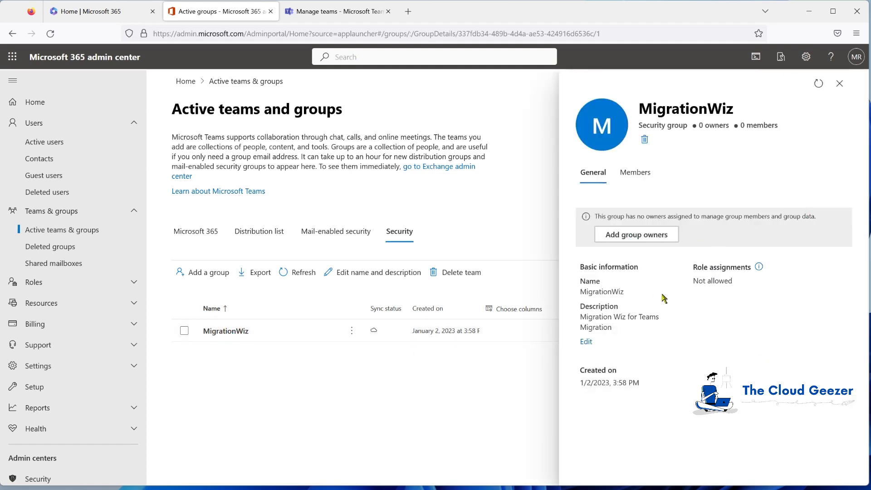
click(636, 175)
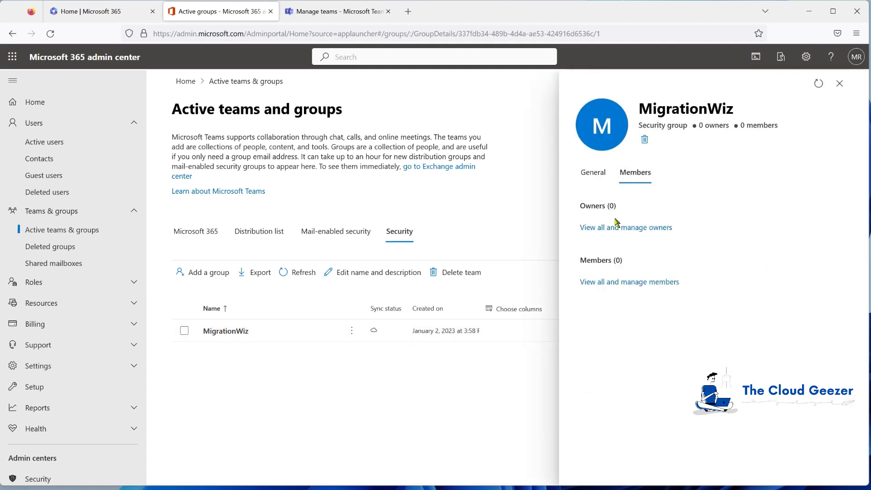
click(611, 282)
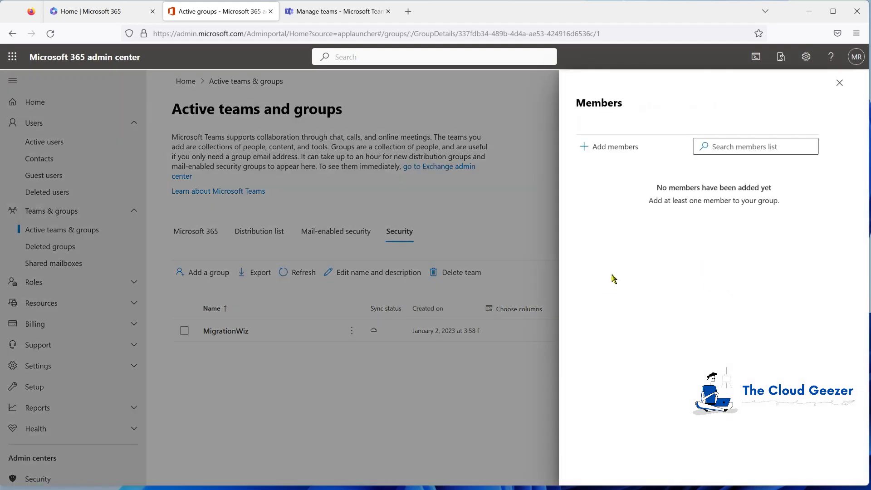
Search for migwiz and add the Mig Wiz account as a group member
click(615, 147)
click(649, 131)
text(mig)
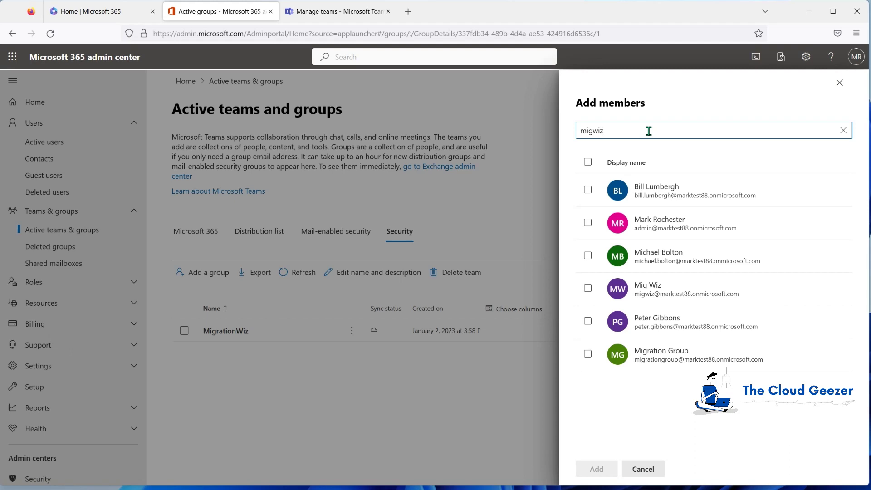
text(wiz)
click(672, 192)
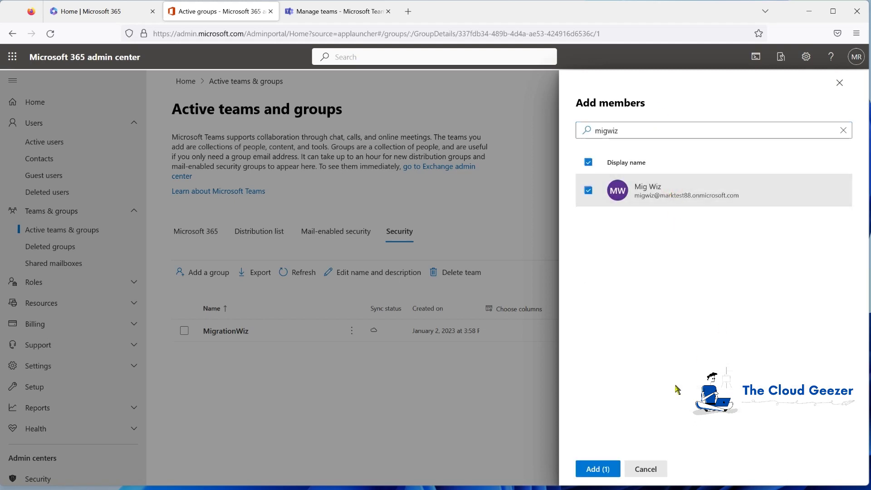
click(597, 468)
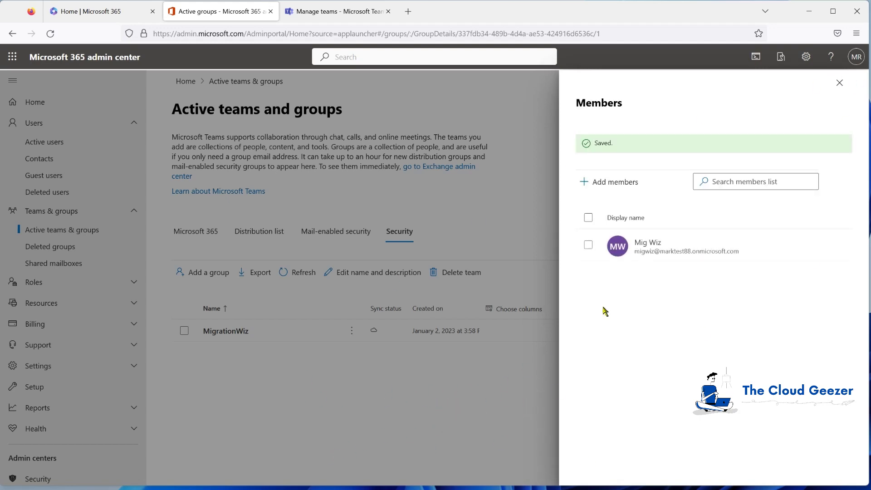
click(840, 85)
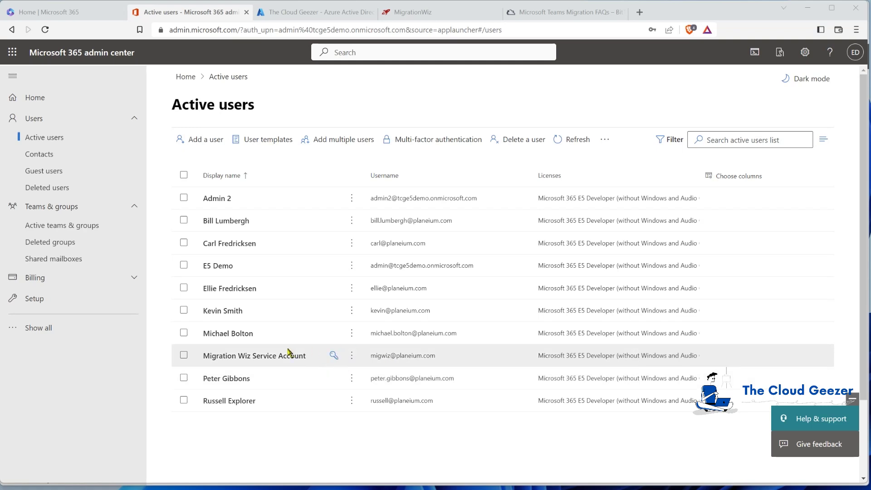
Reset the Migration Wiz Service Account's password to a new strong one
click(334, 355)
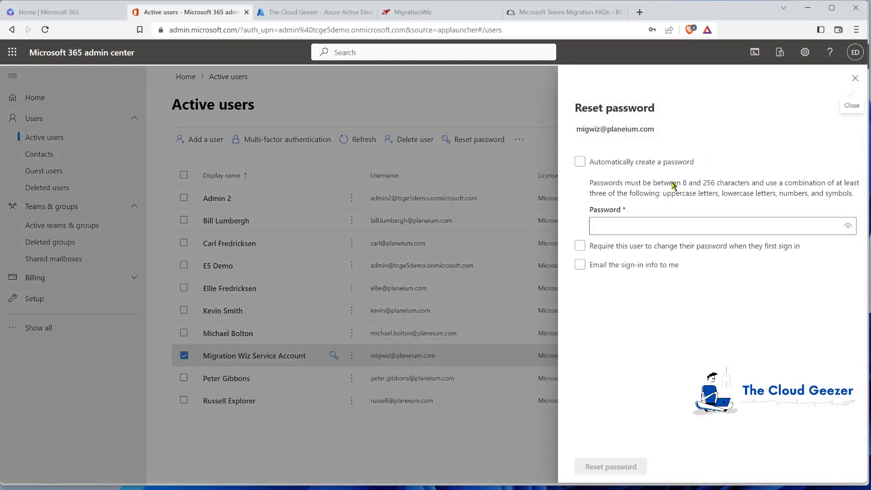
click(622, 225)
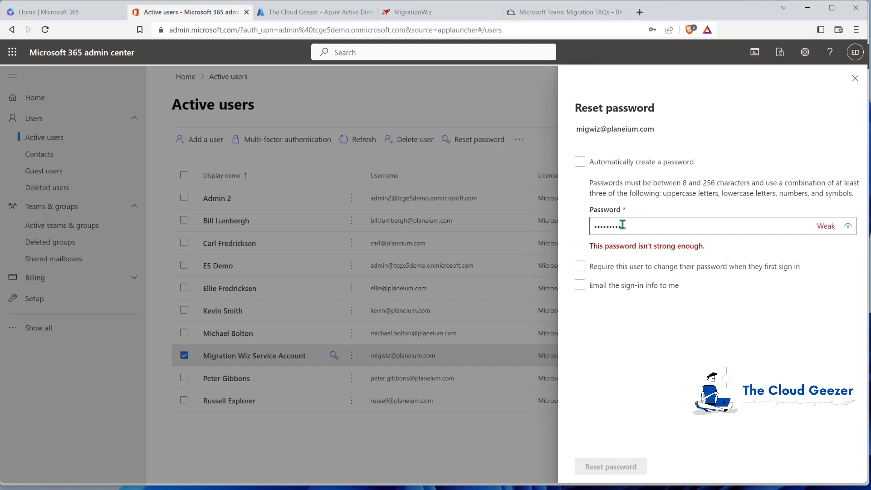
click(633, 466)
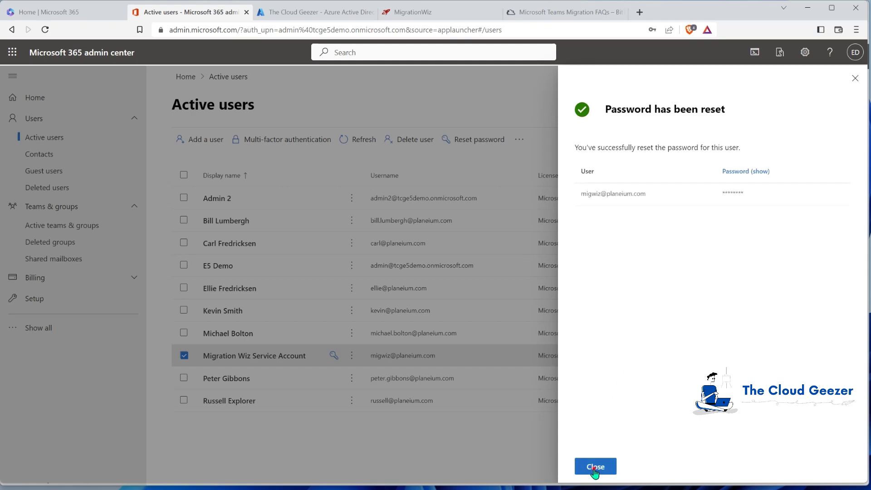
click(595, 468)
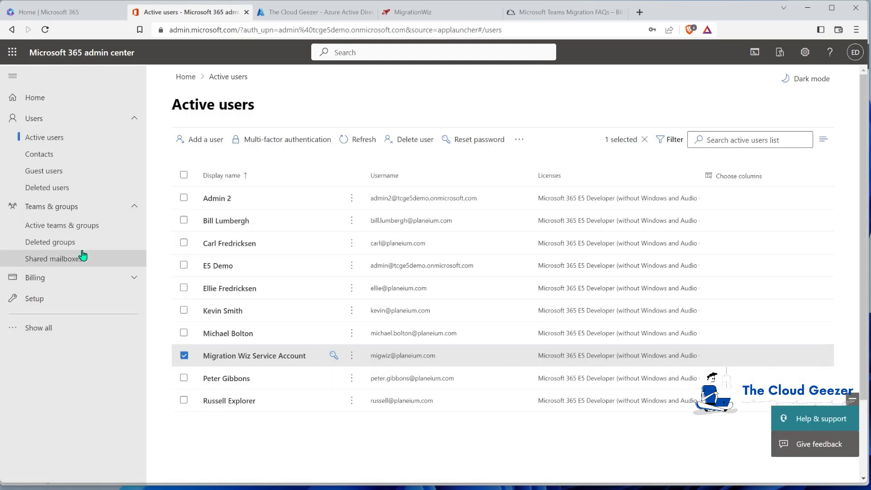
click(66, 227)
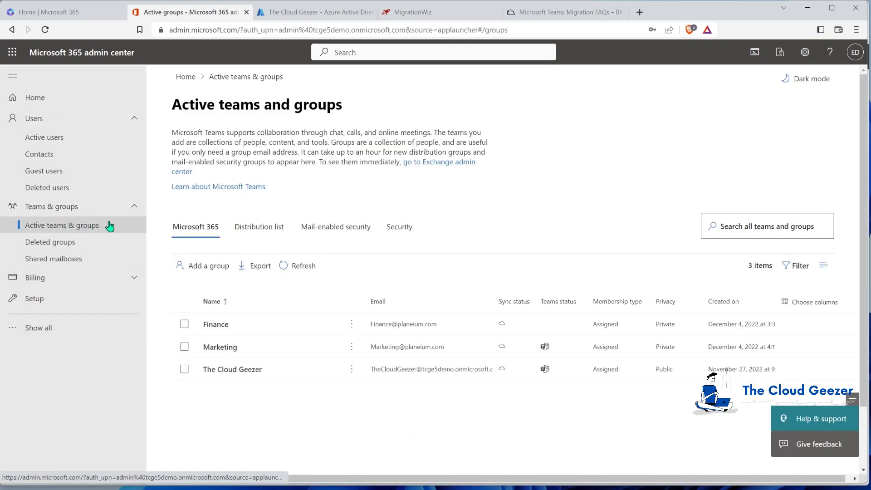
Add a Security-type group named MigrationWiz, described 'Mig Wiz Teams Migration', and finish the wizard
click(195, 266)
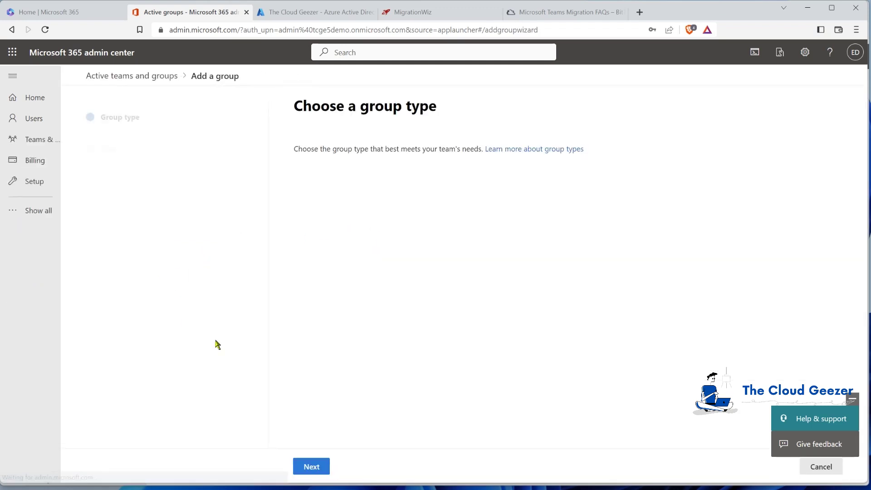
click(293, 334)
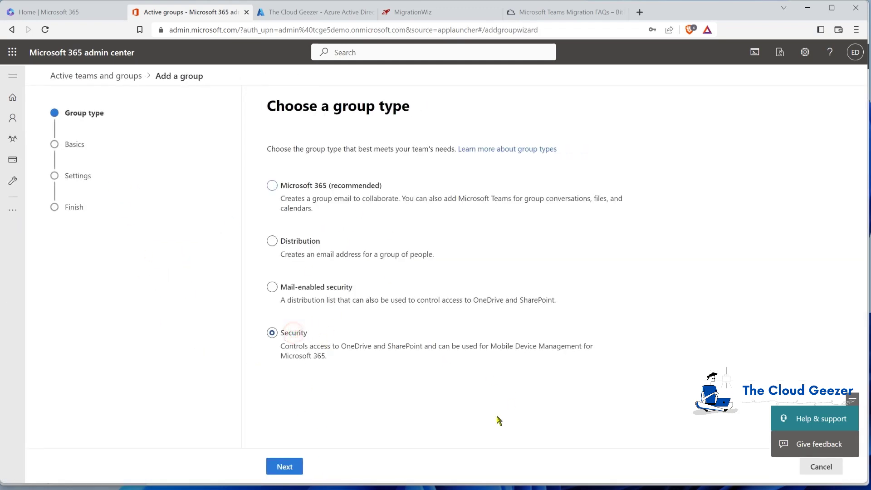
click(284, 468)
click(385, 201)
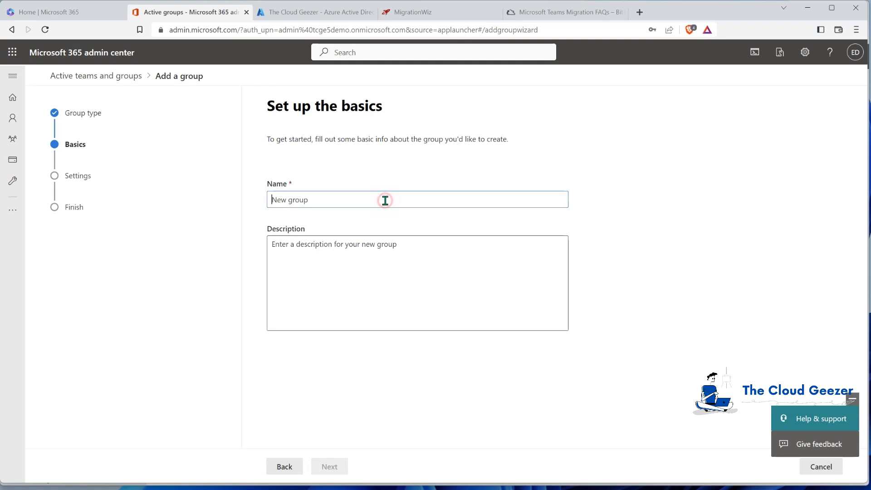
text(MigrationWiz)
key(Tab)
text(M)
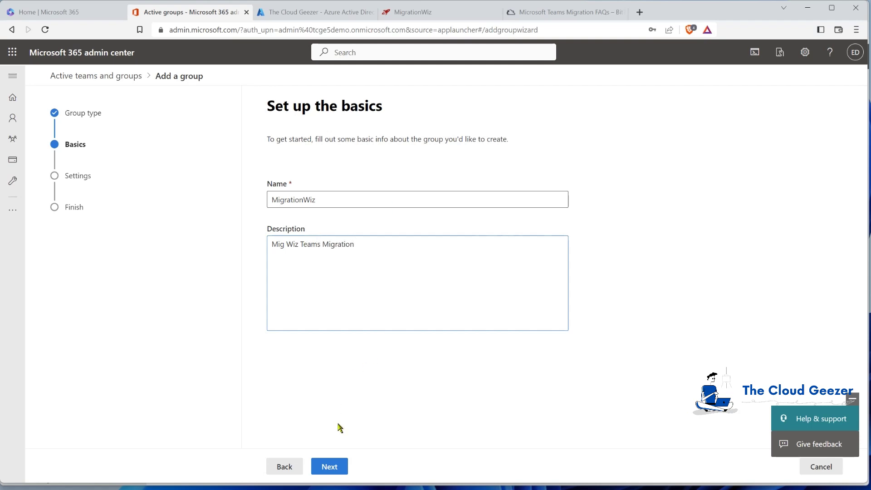
click(333, 467)
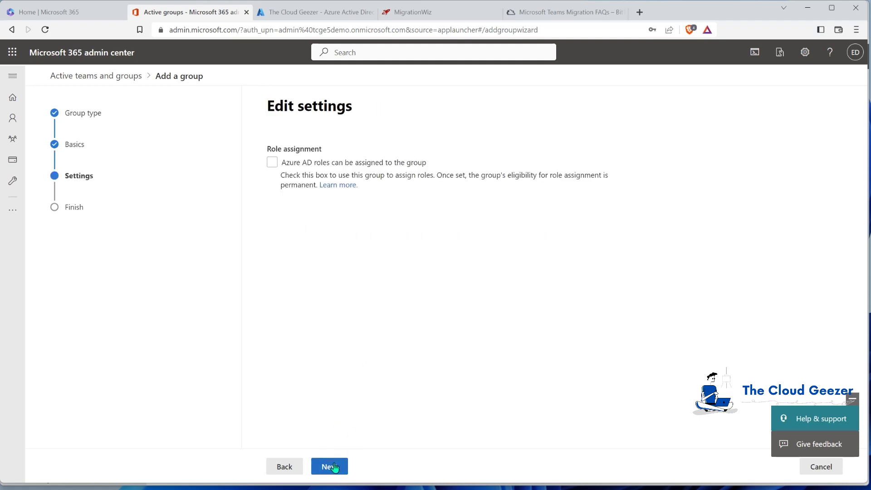
click(327, 465)
click(353, 467)
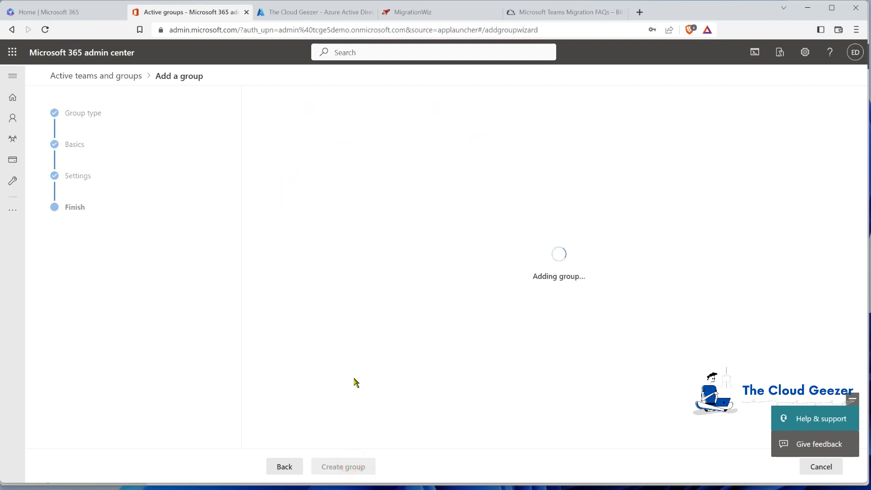
click(285, 466)
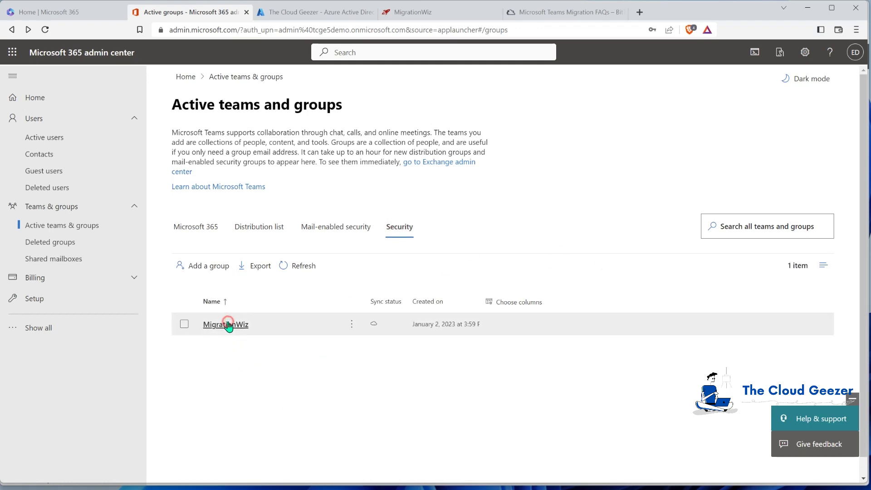
Reopen the MigrationWiz group's full member list after a failed load and search it for 'mig'
click(227, 324)
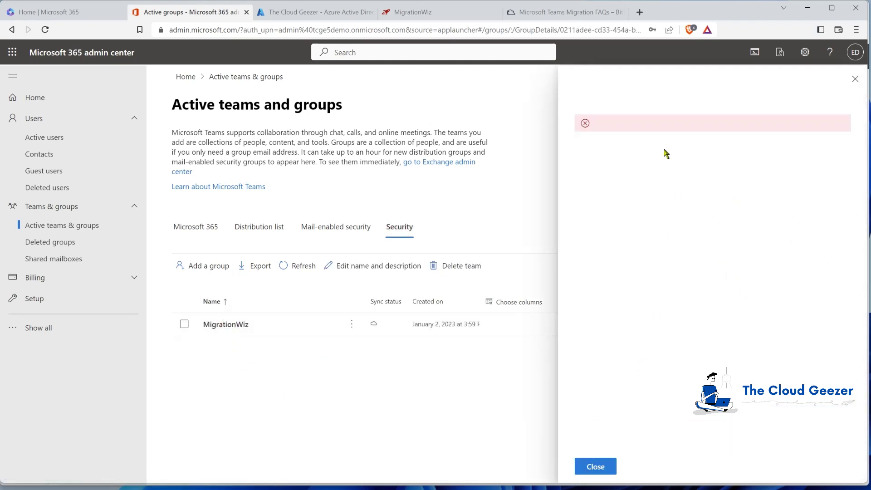
click(608, 472)
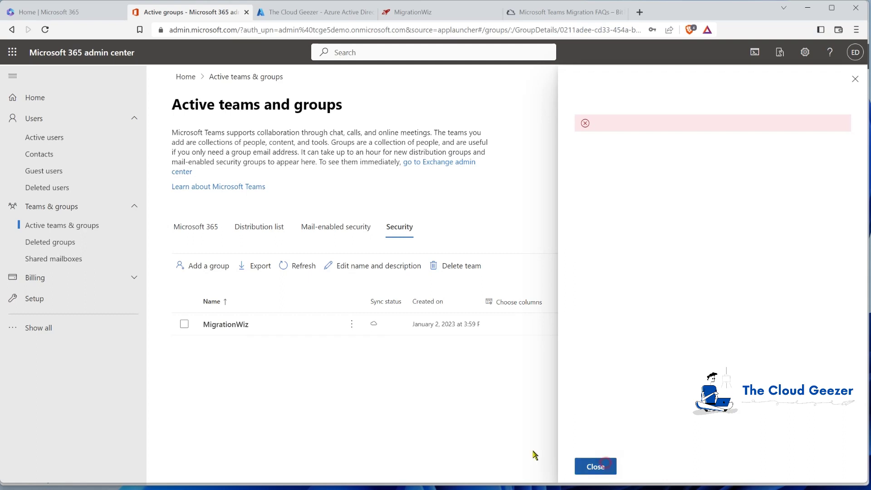
click(295, 266)
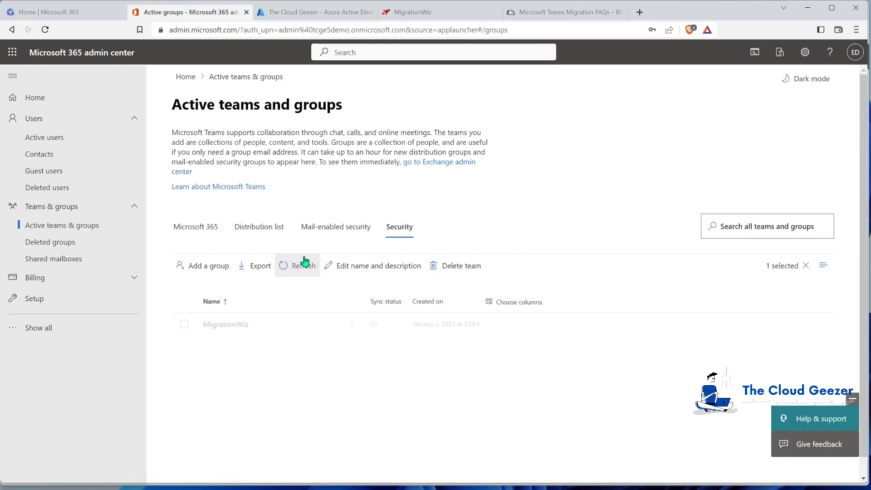
click(227, 325)
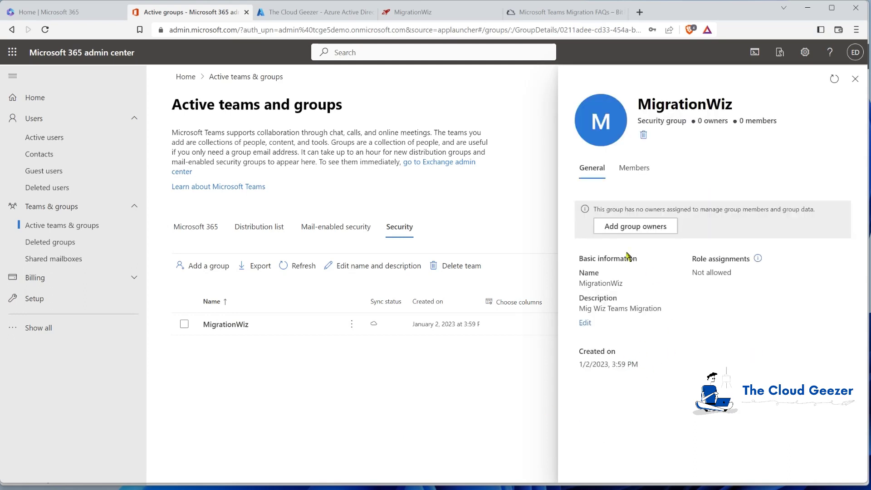
click(633, 168)
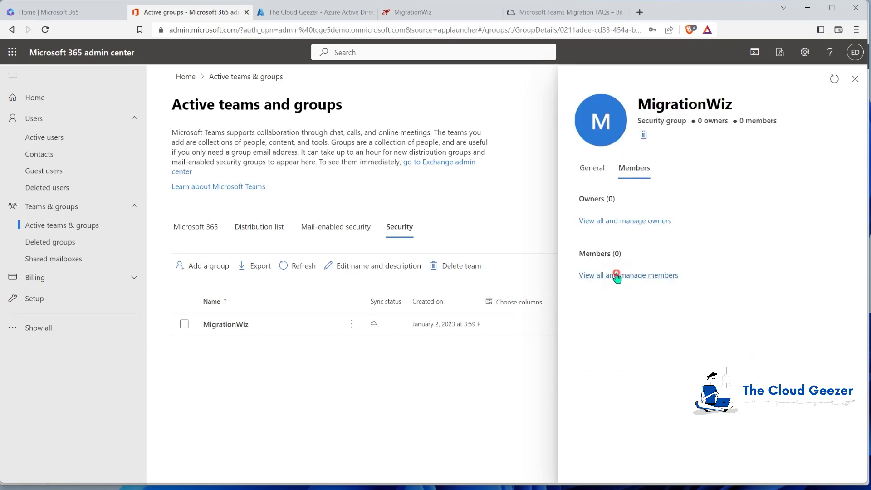
click(617, 275)
click(722, 143)
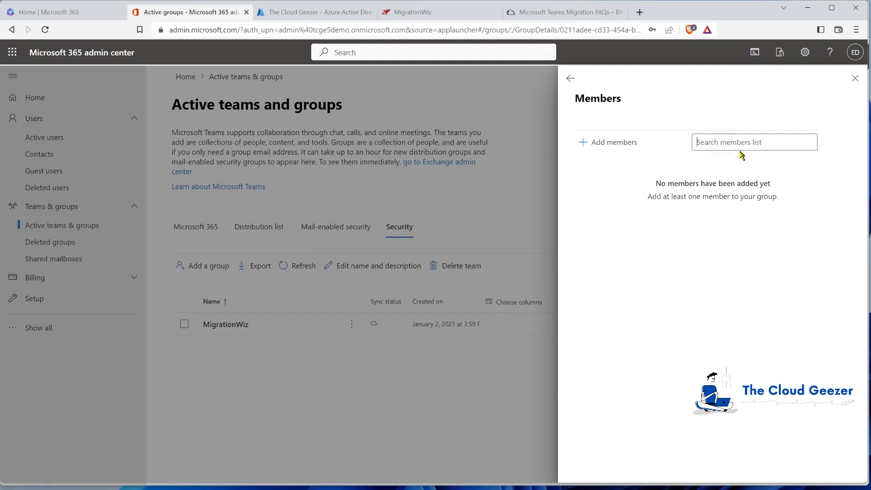
text(mig)
key(Return)
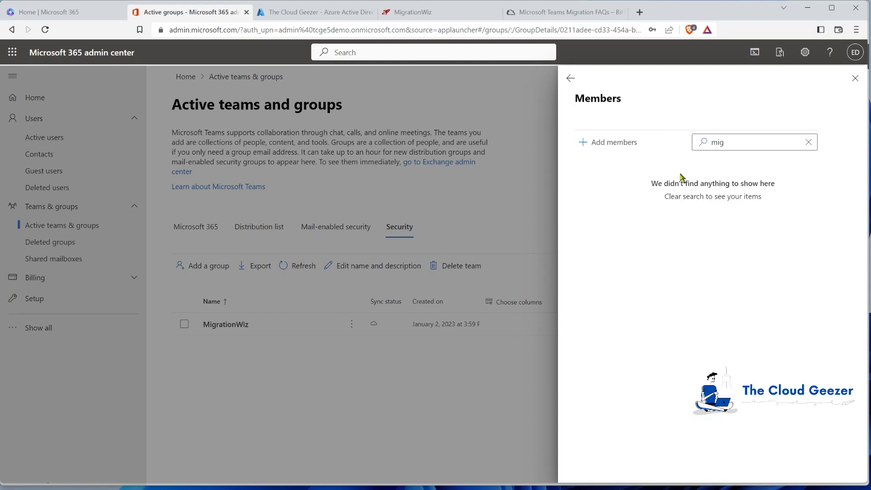
Add the Migration Wiz Service Account as a group member and close the member panels
click(631, 147)
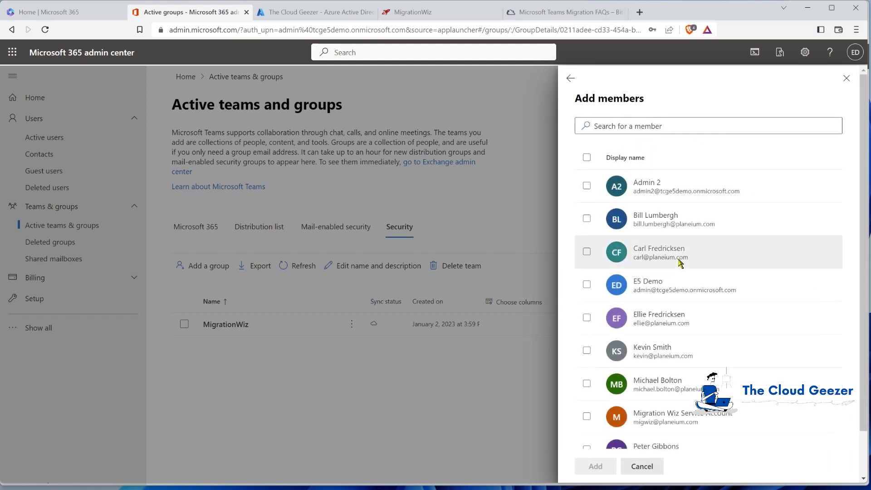
click(683, 417)
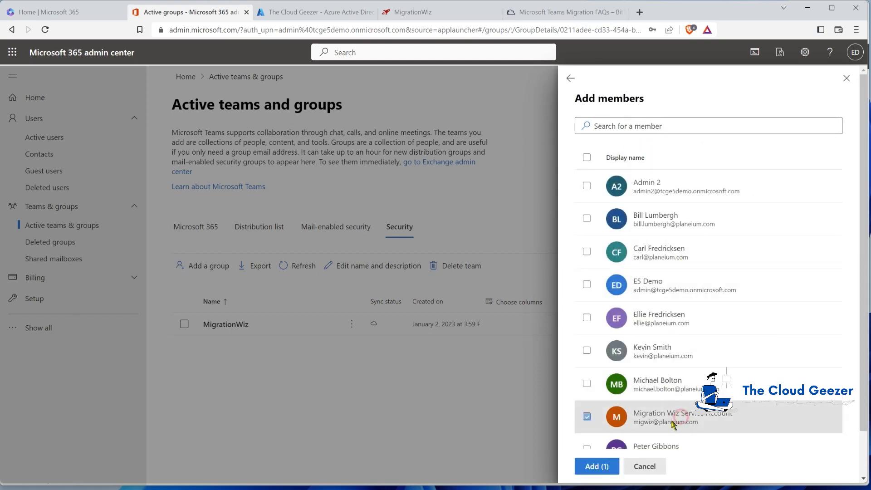
click(599, 467)
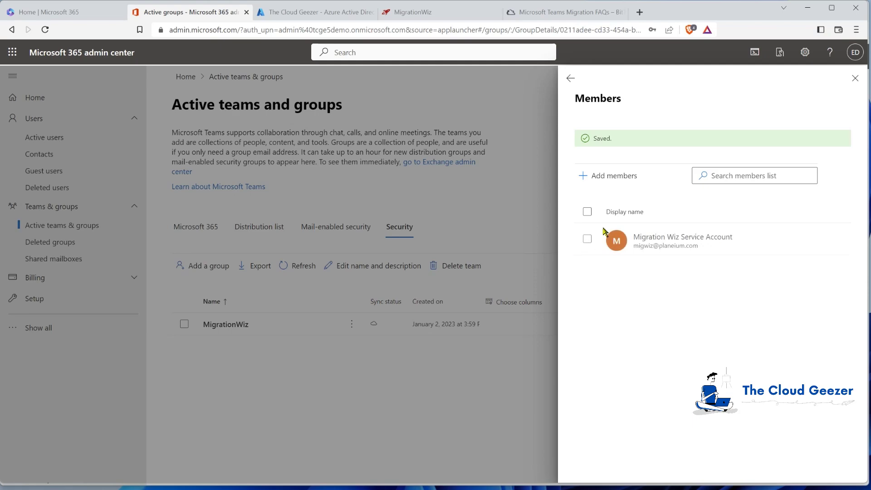
click(855, 79)
click(278, 373)
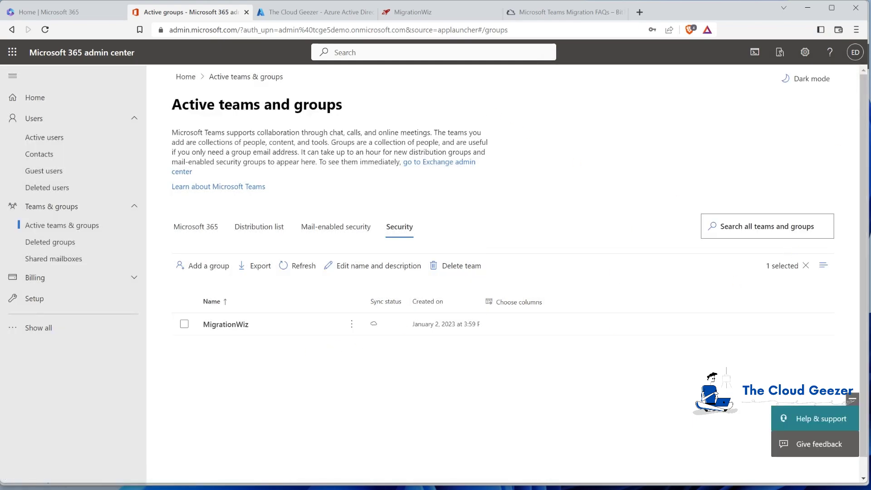
key(ctrl+Tab)
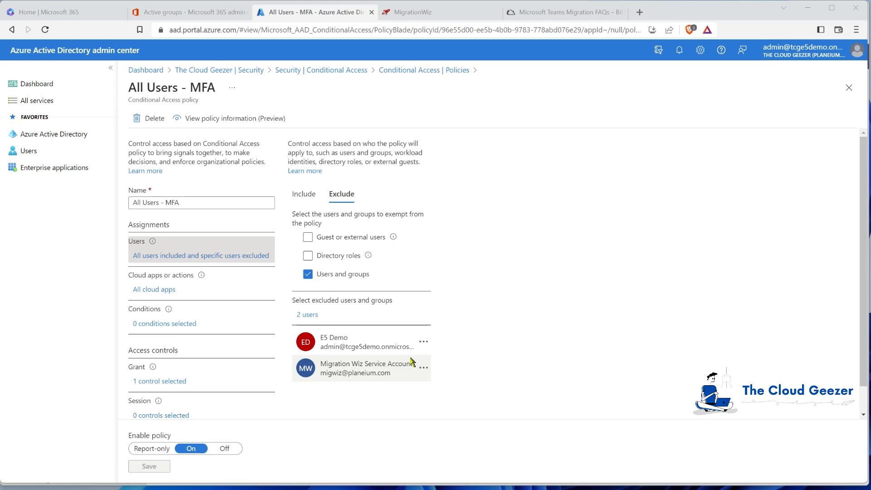
Find the Teams Migration FAQs app-permission steps and note that ADFS and MFA must be off
click(549, 12)
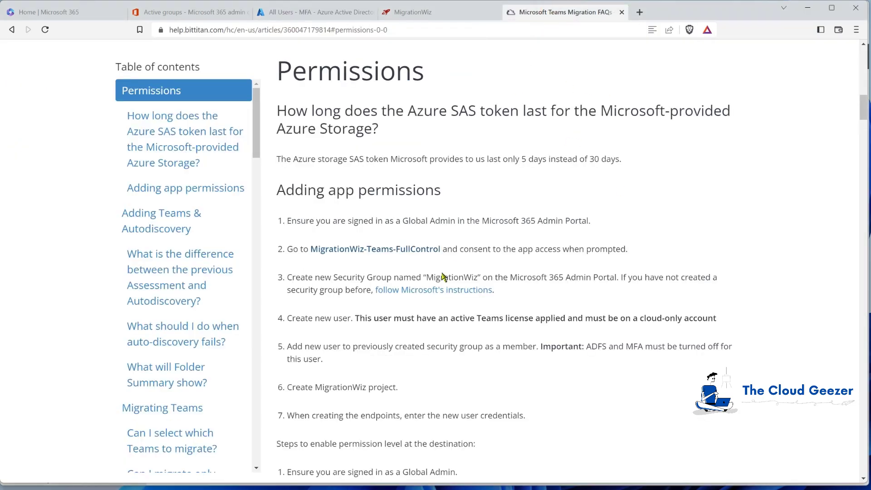
scroll(431, 297, down, 2)
scroll(431, 297, down, 1)
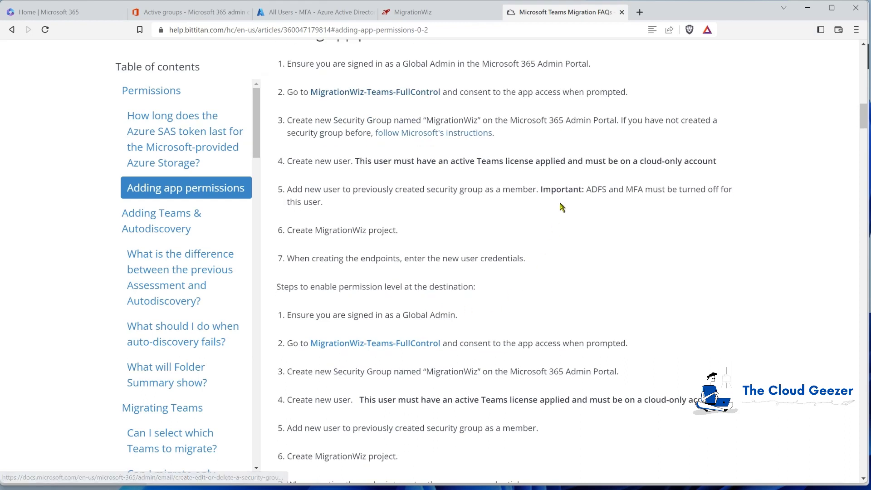
drag(582, 189, 667, 190)
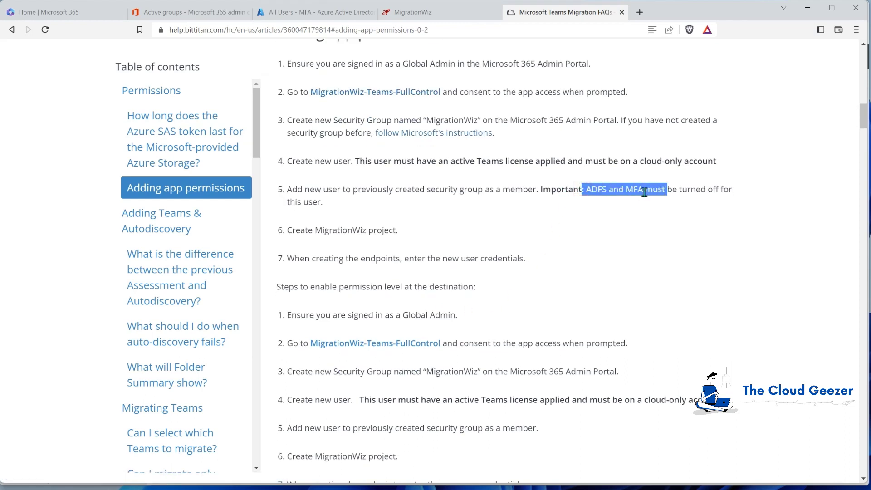
click(537, 209)
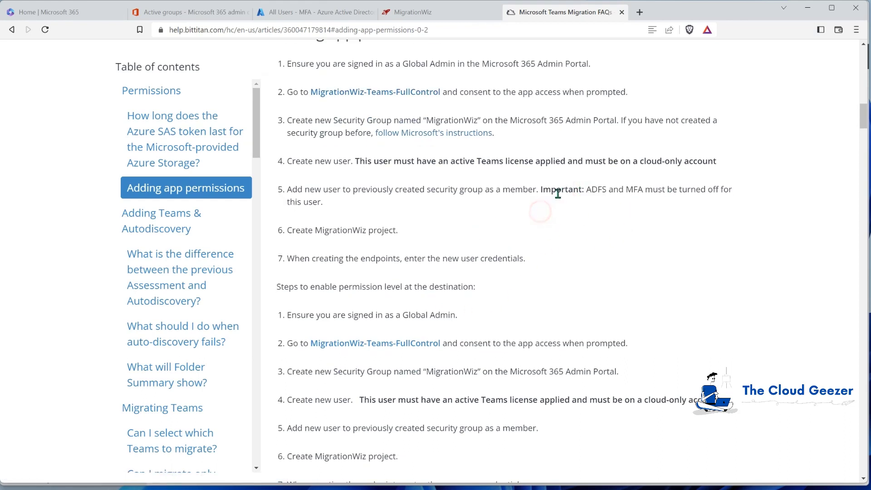
click(345, 12)
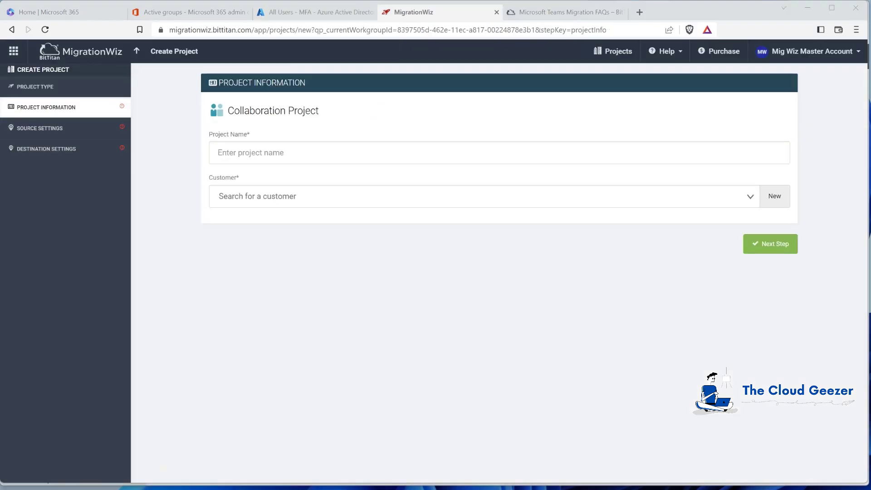
Name the project 'Teams Demonstration' and add customer Zeotrobe with domain marktest88.onmicrosoft.com
click(303, 151)
text(T)
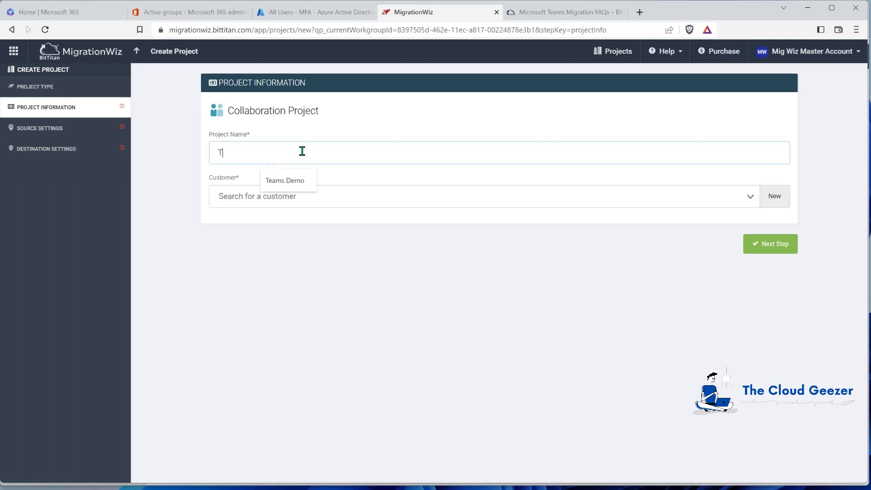
text(eams Demonstration)
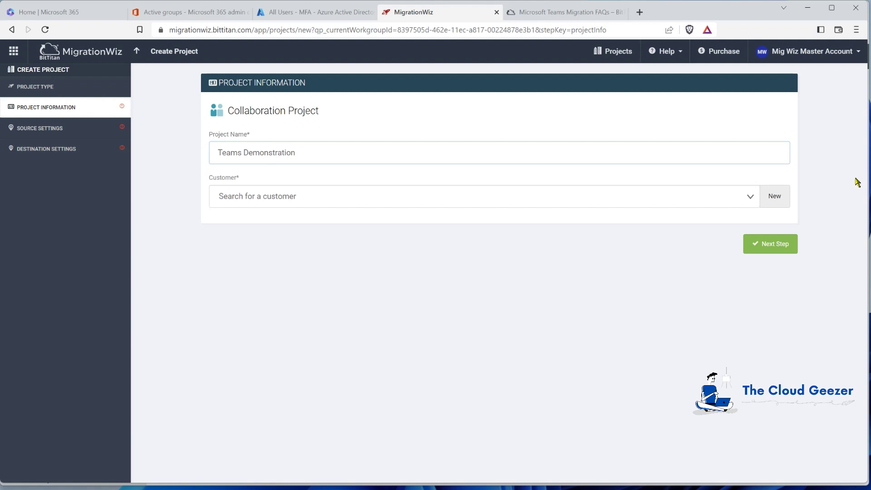
click(781, 198)
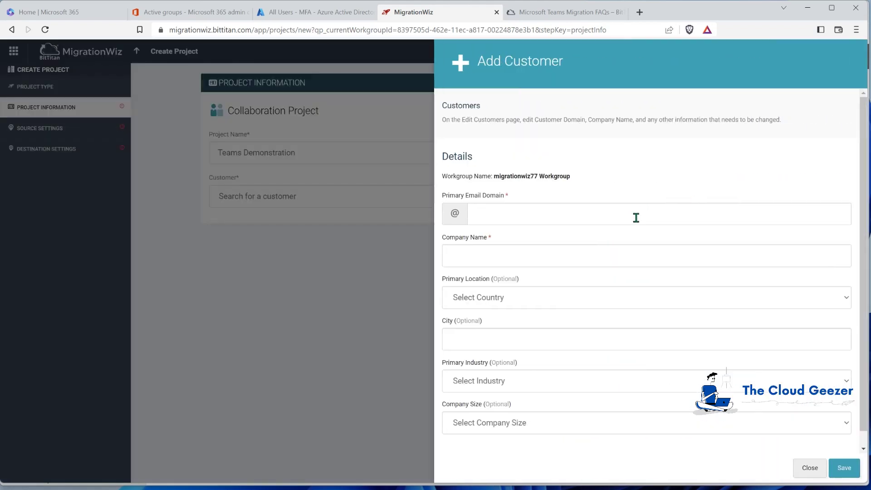
click(556, 215)
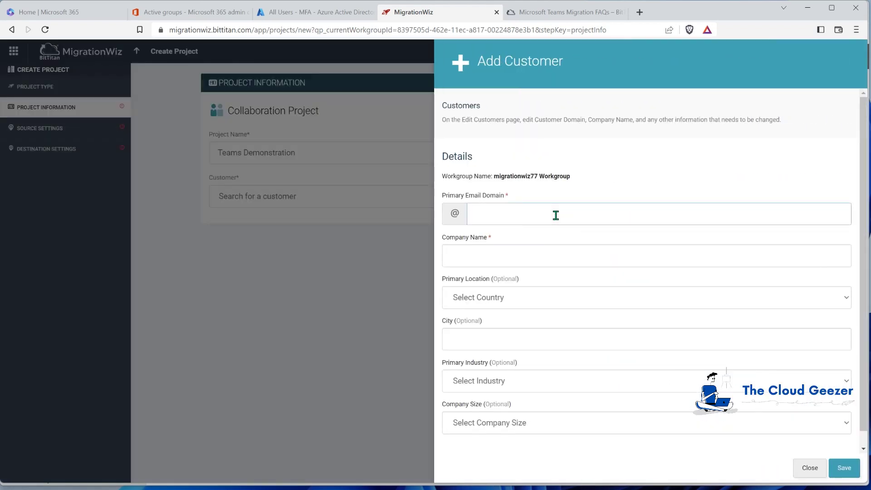
text(marktest88.onmi)
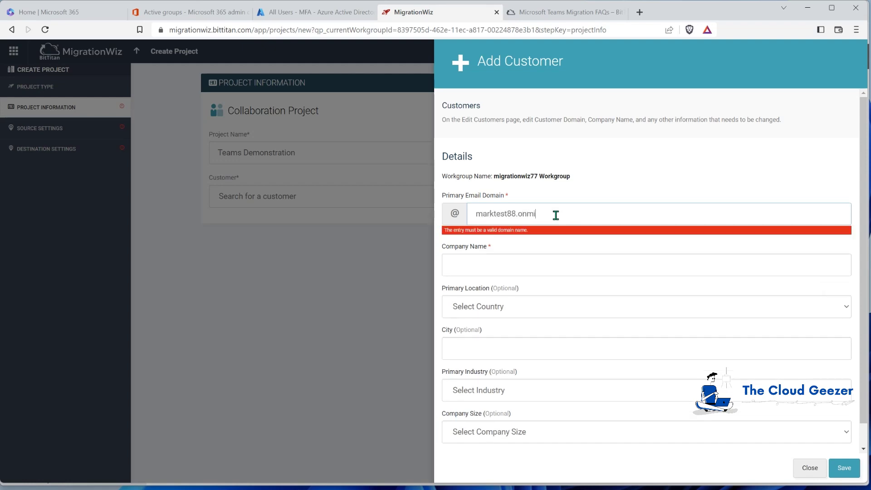
text(crosoft.com)
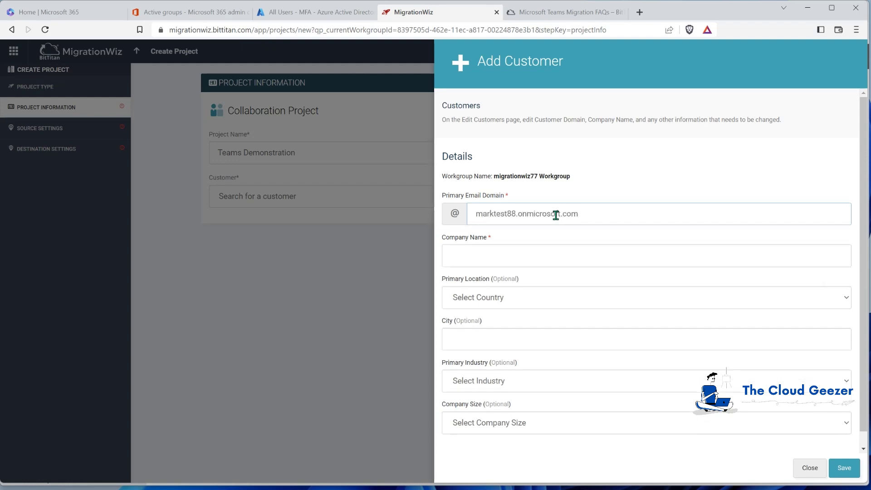
click(564, 256)
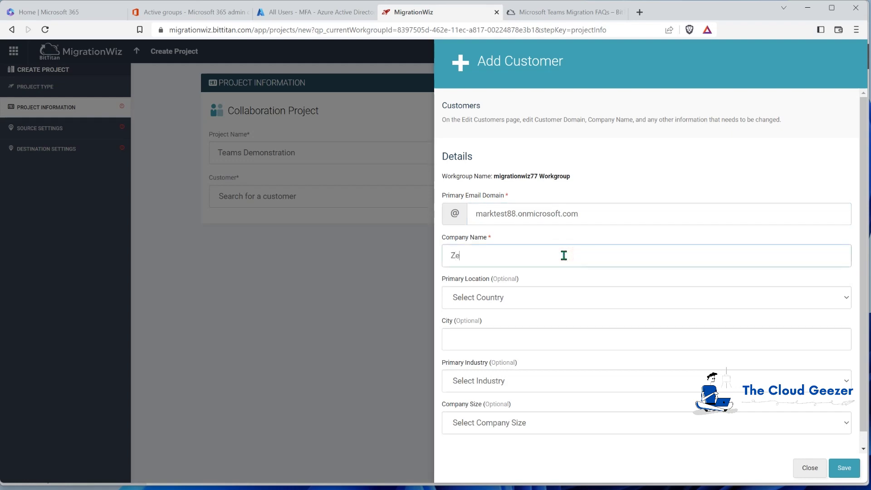
text(Zeotrobe)
click(845, 469)
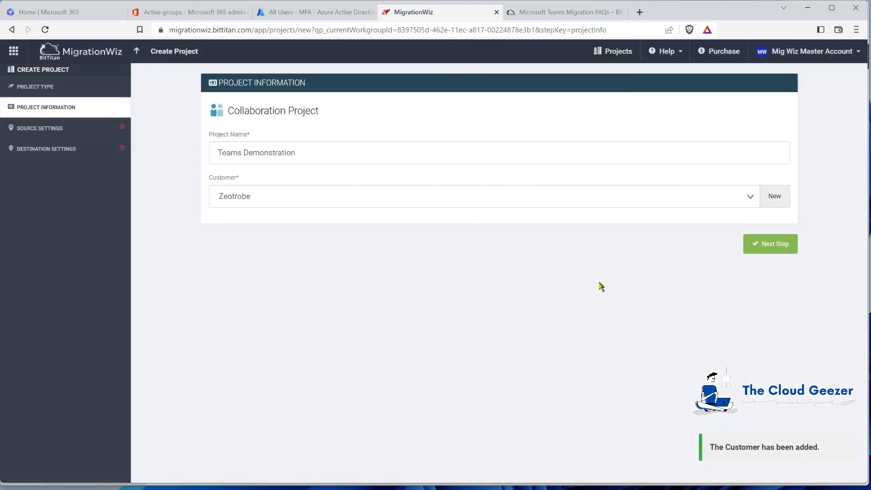
click(763, 248)
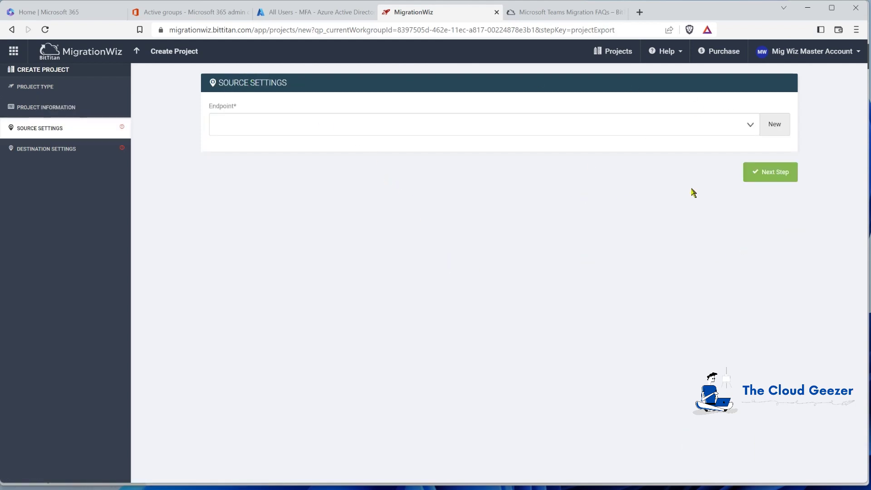
Create source endpoint 'Zeotrobe M365 Teams' using the migration account's username and password
click(776, 127)
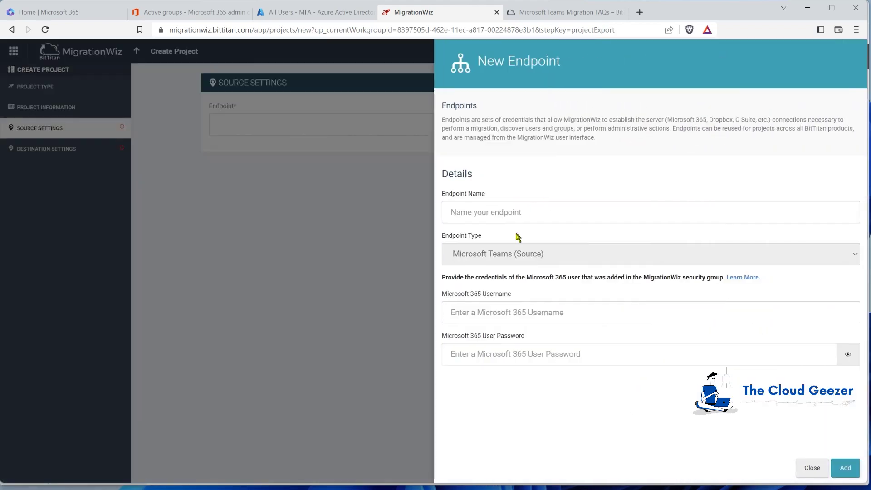
click(518, 215)
text(Zeotro)
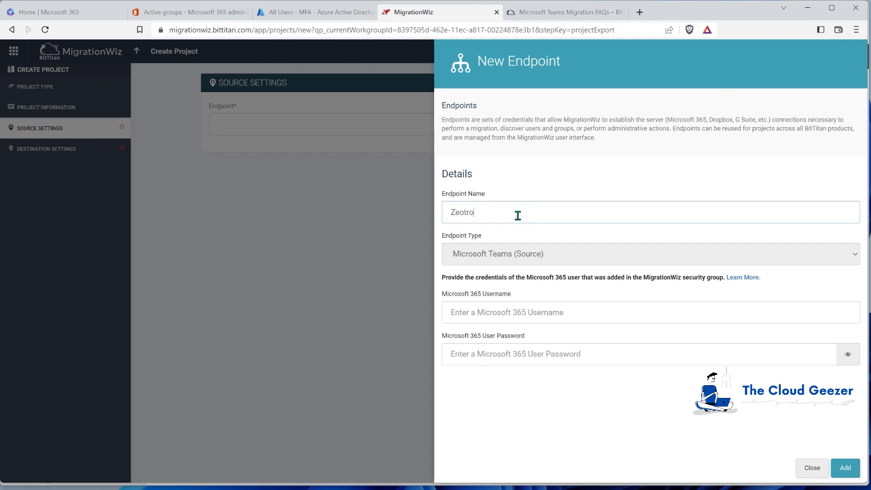
text(be M365 Teams)
click(490, 312)
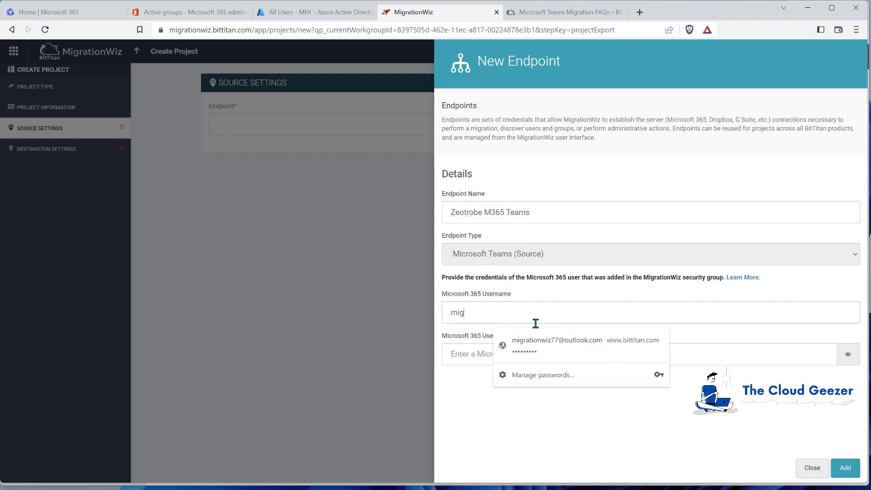
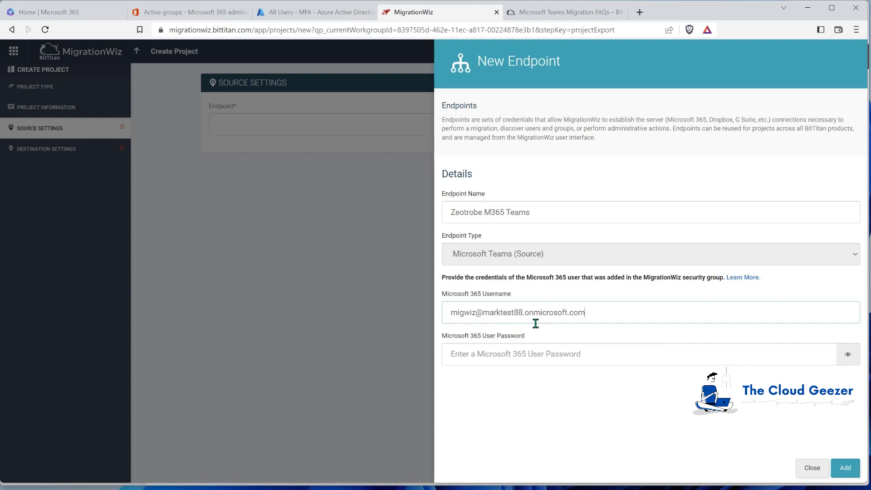
click(535, 351)
text(•••)
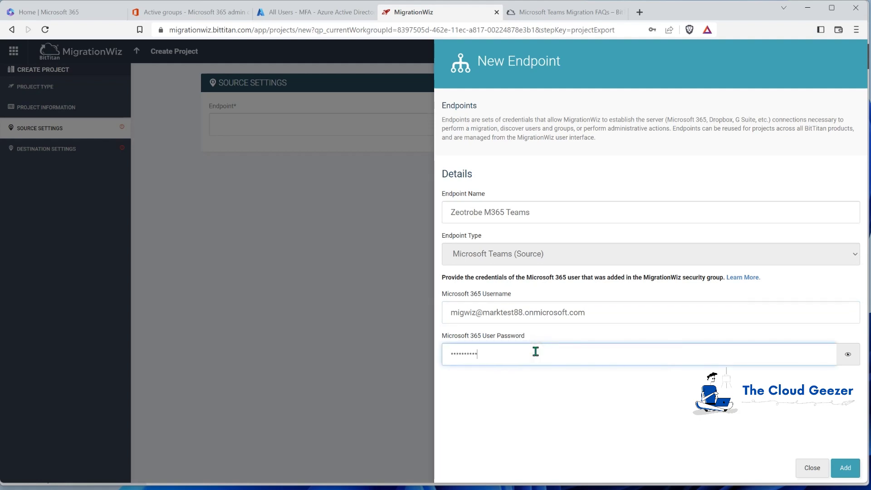
click(846, 469)
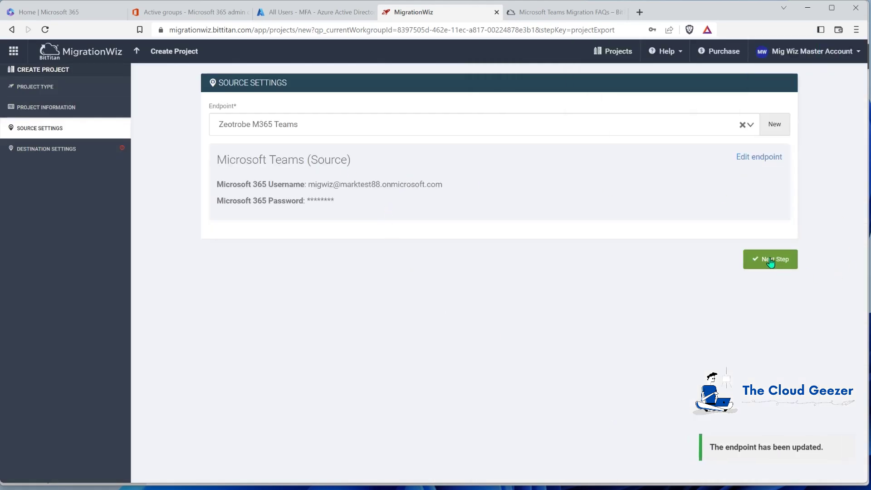
click(770, 260)
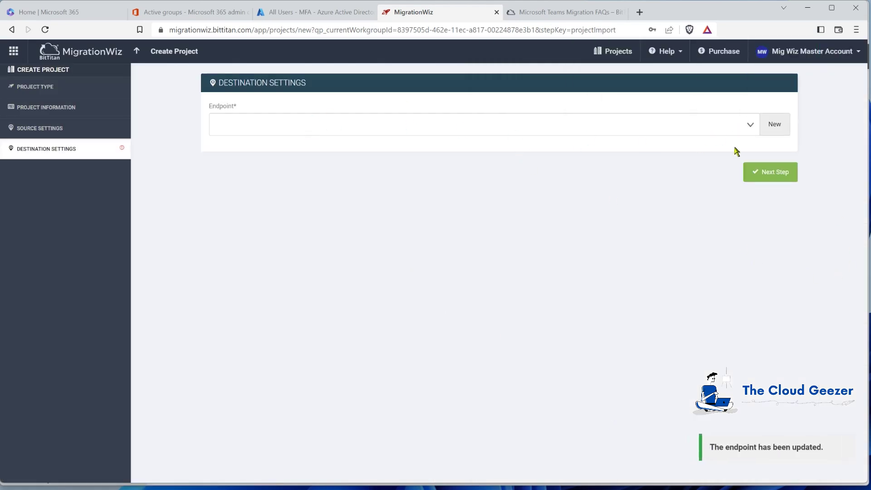
Start a new destination endpoint named Planeium Teams of type Microsoft Teams (Destination)
click(773, 124)
click(522, 216)
text(Planeium Teams)
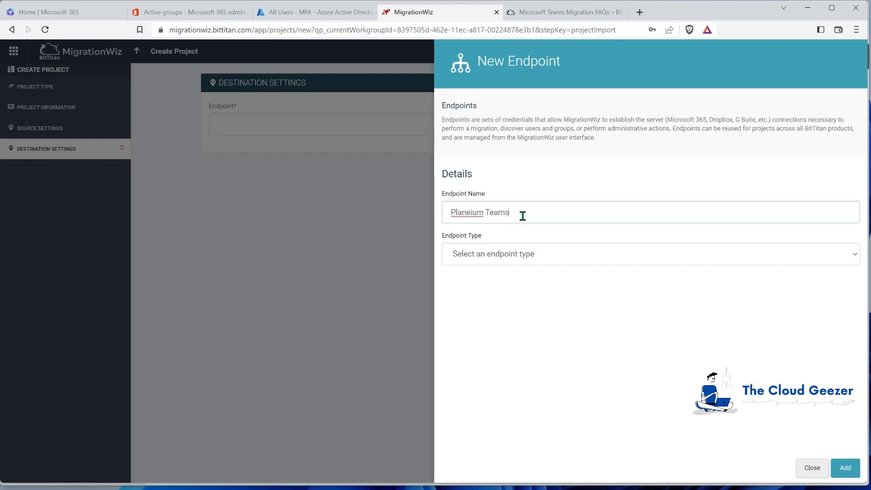
key(Tab)
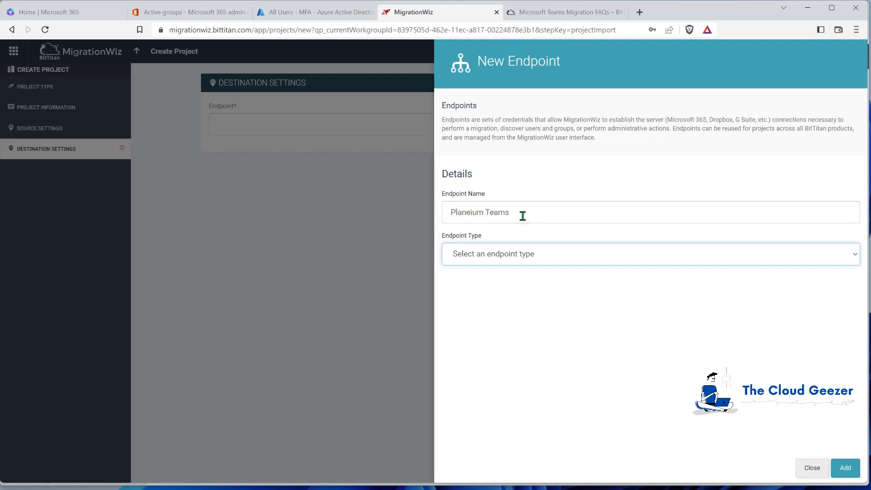
click(521, 253)
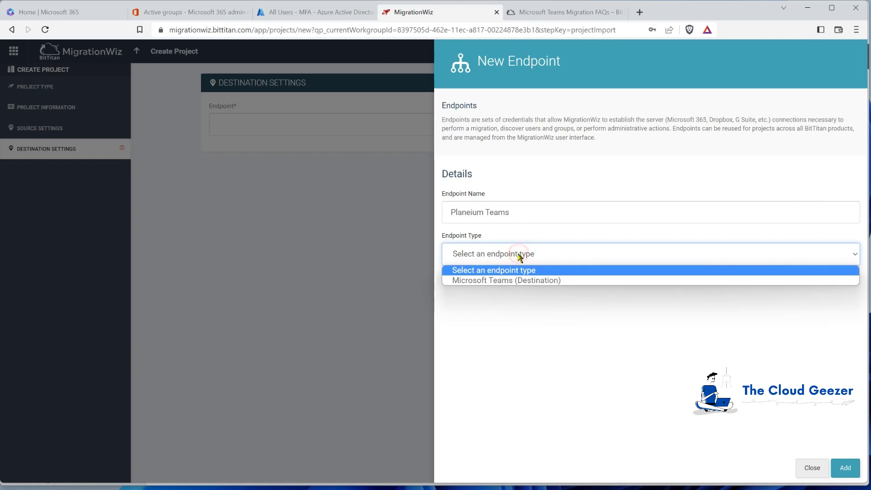
click(483, 281)
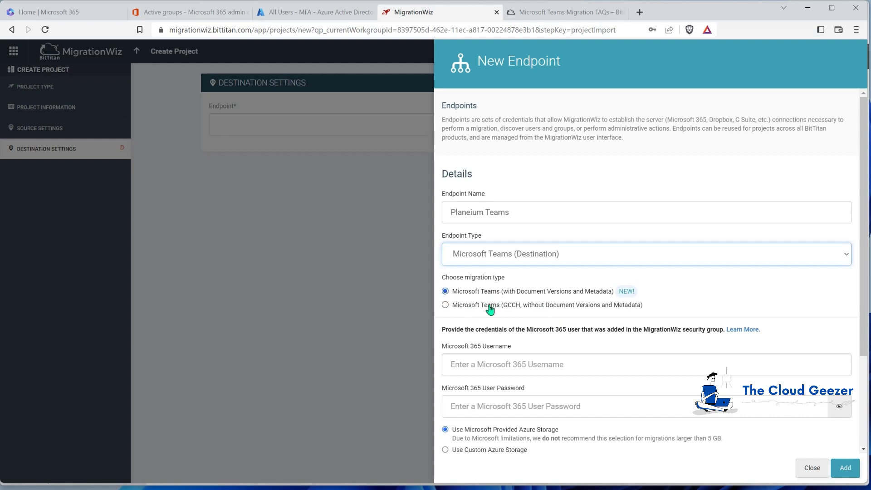
Enter the destination migration account's username and password and add the Planeium Teams endpoint
click(498, 365)
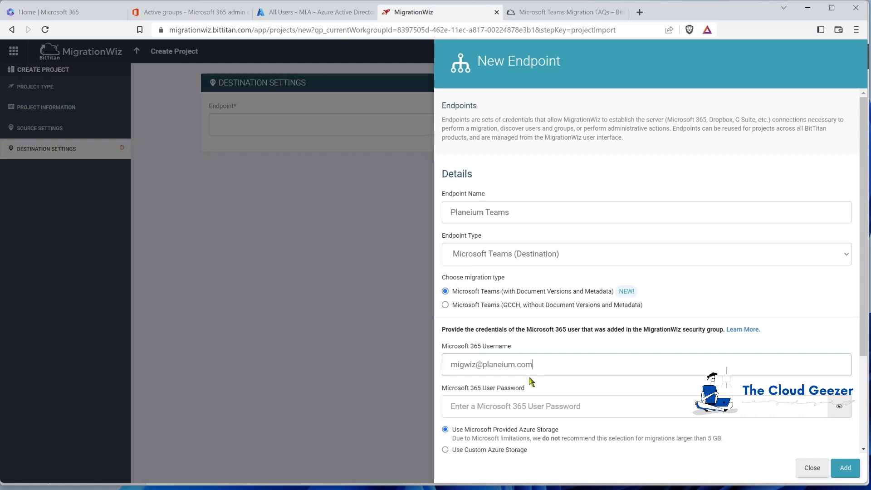
key(Tab)
text(P)
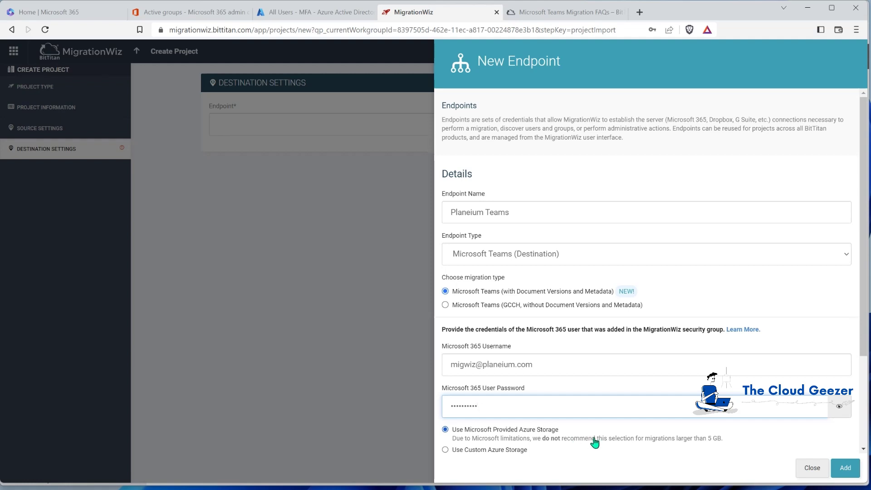
scroll(550, 446, down, 2)
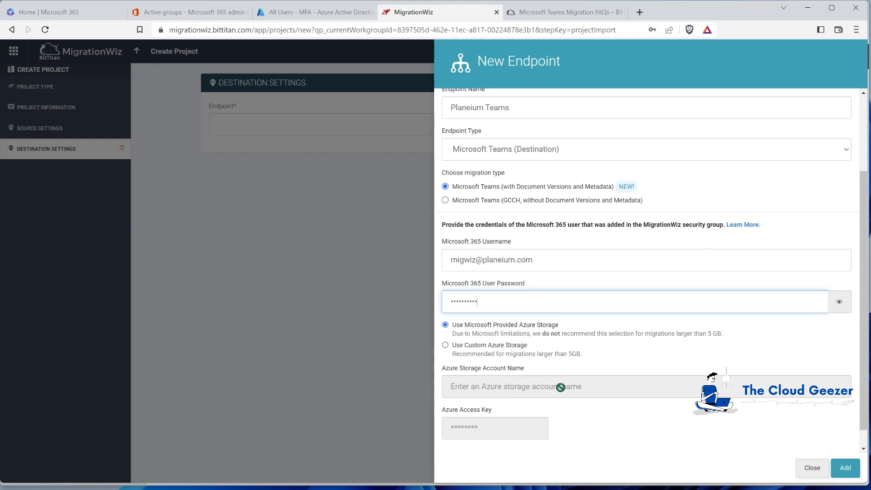
scroll(529, 416, down, 1)
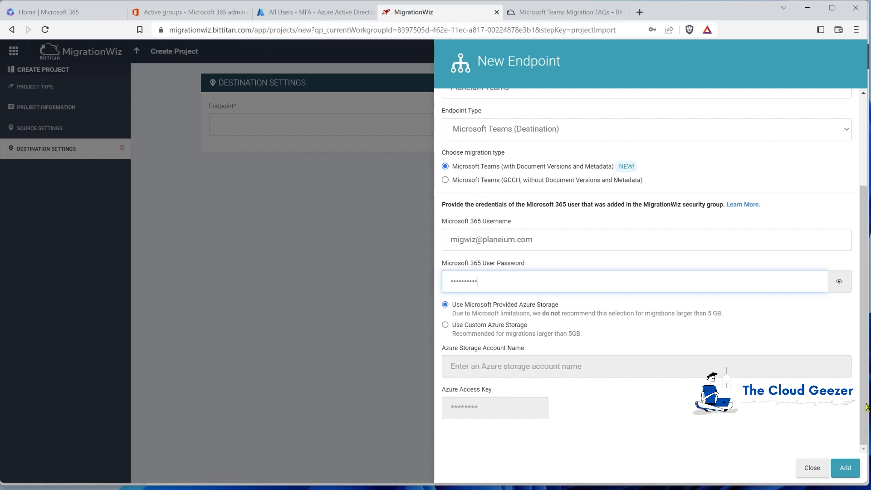
click(845, 472)
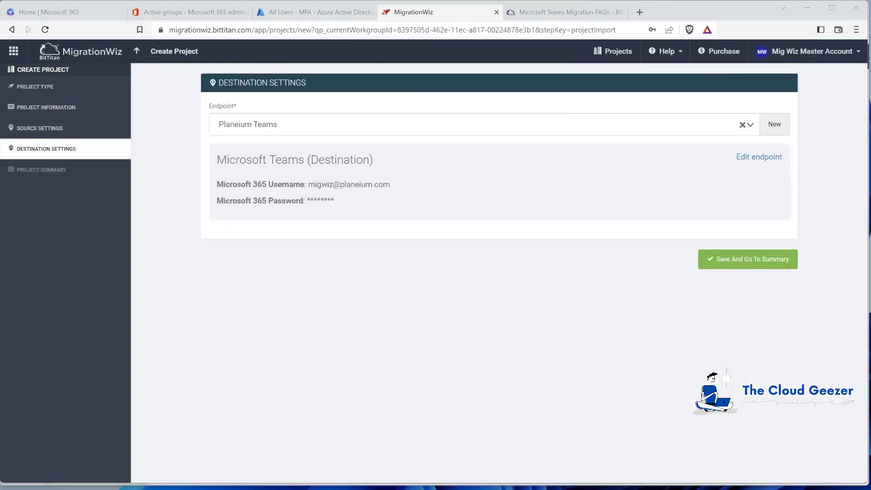
Save the Teams Demonstration project and reach its empty item list without adding a team
click(742, 264)
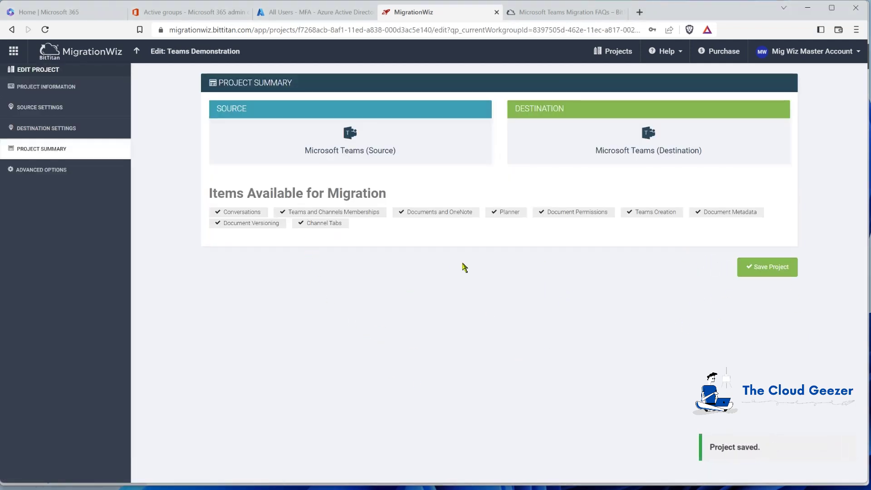
click(762, 268)
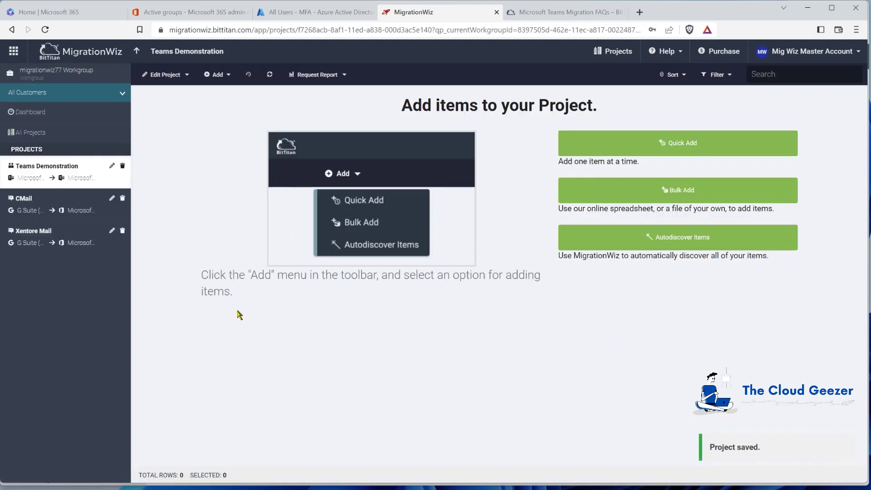
click(577, 206)
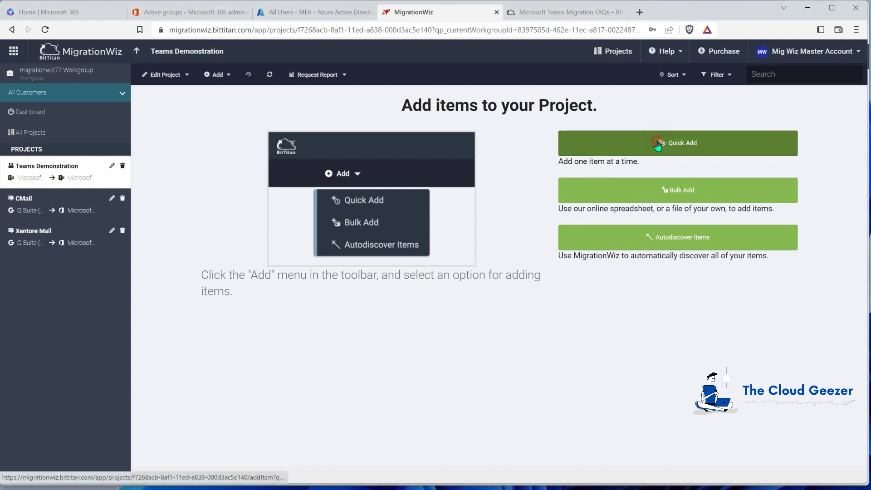
click(615, 146)
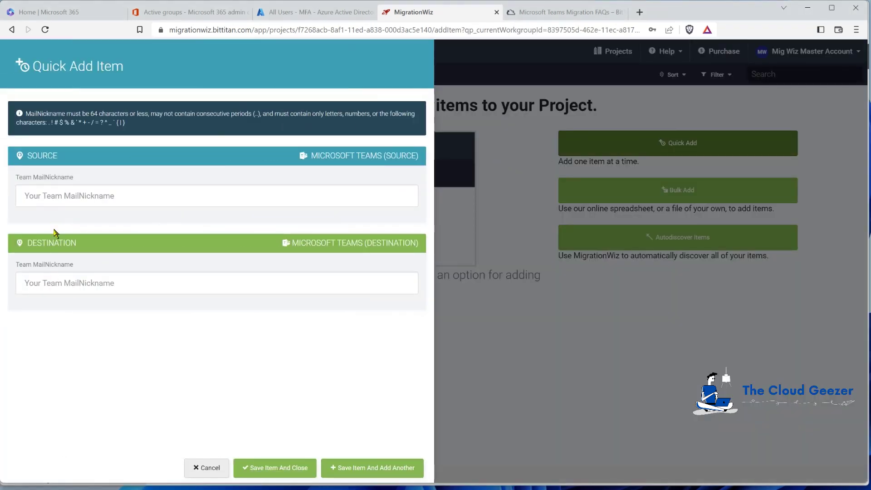
click(203, 468)
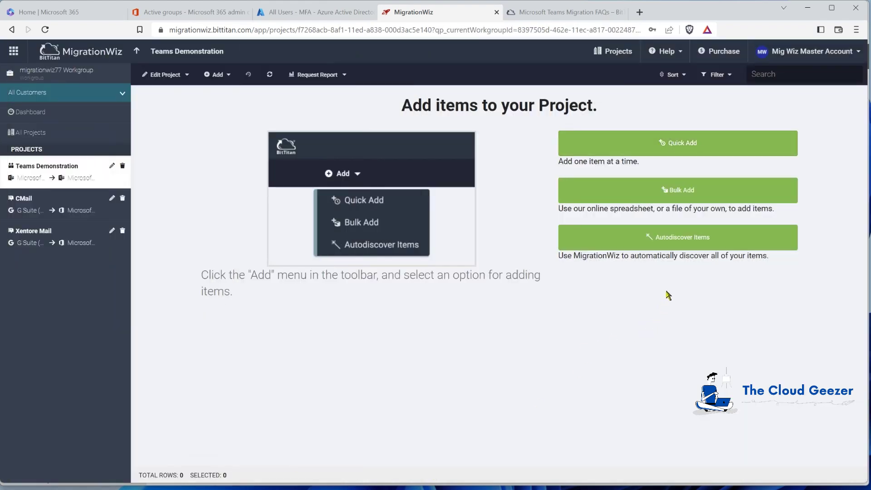
Autodiscover the source tenant's teams and import Finance, Marketing and SalesTeam
click(675, 239)
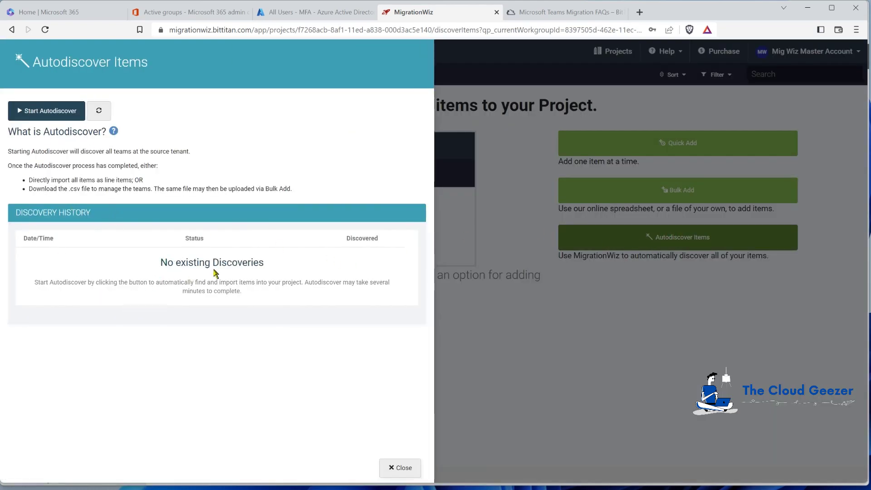
click(46, 114)
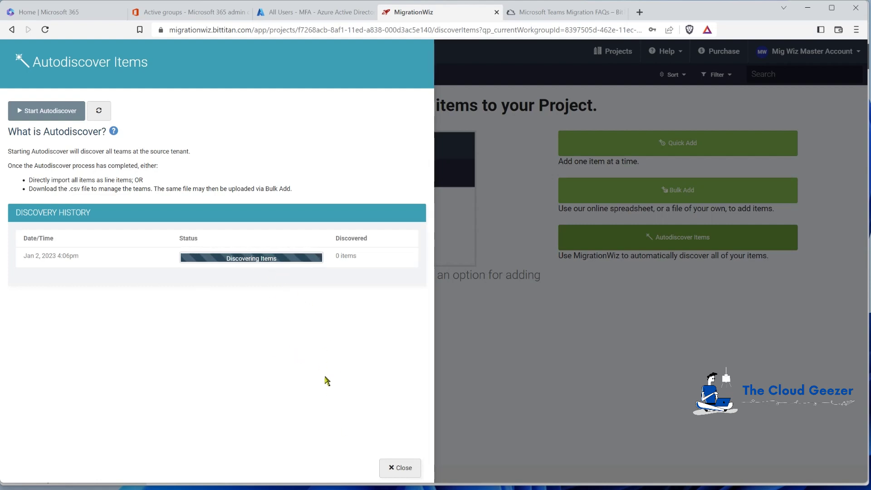
click(400, 468)
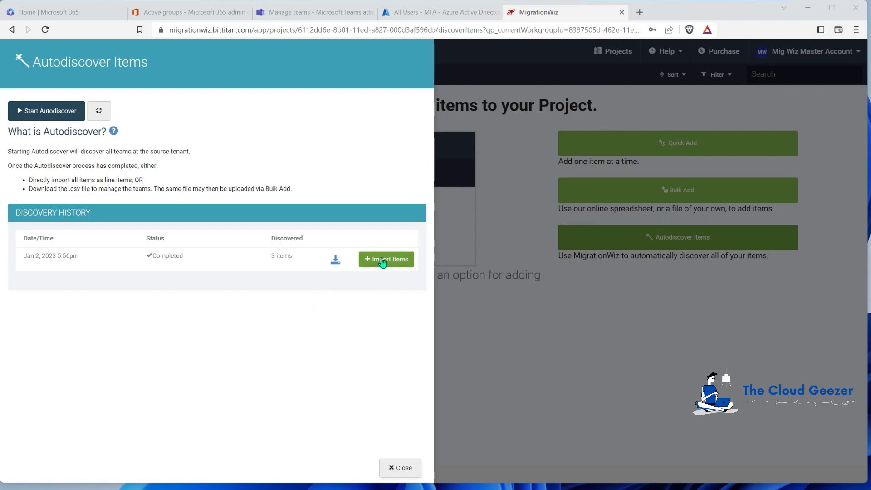
click(383, 260)
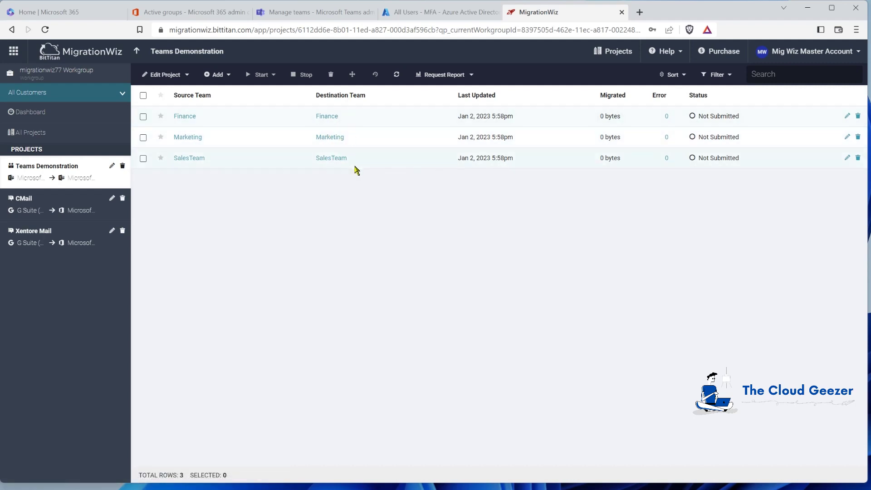
Change the Marketing item's destination team name to Marketing-Zeotrobe and save it
click(848, 137)
click(208, 259)
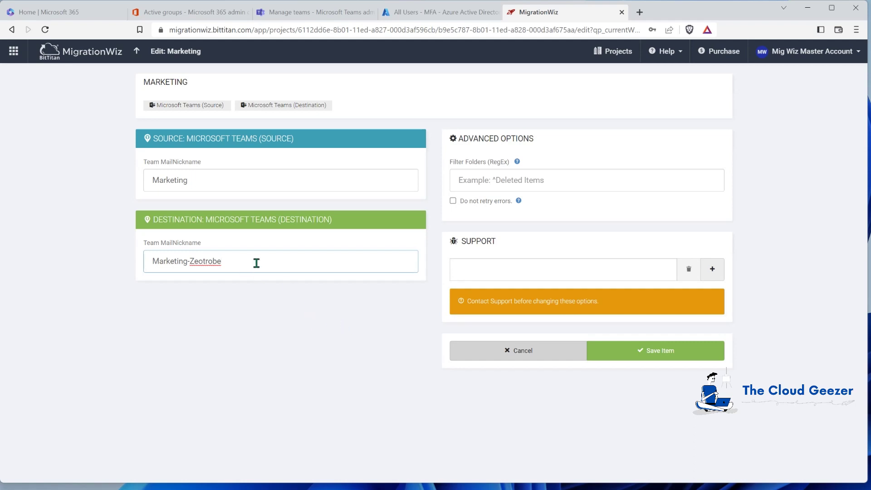
click(627, 351)
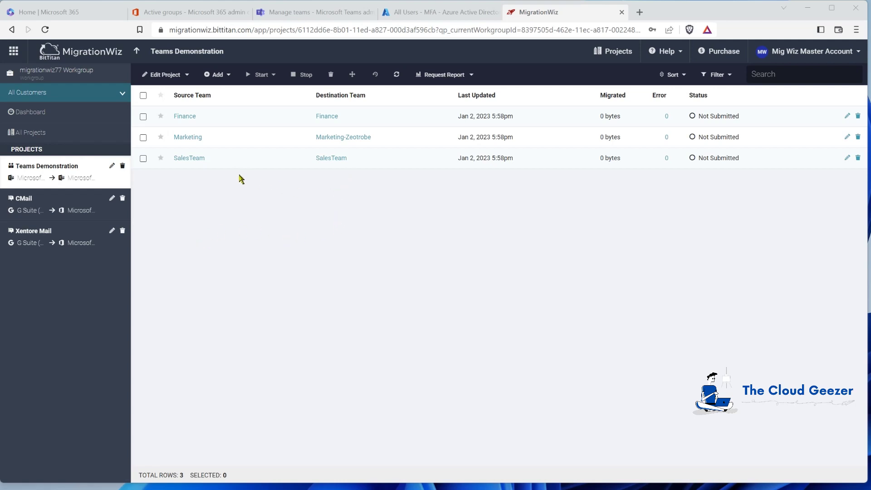
Launch a Full Migration for Finance with only the Teams Creation pass selected
click(144, 117)
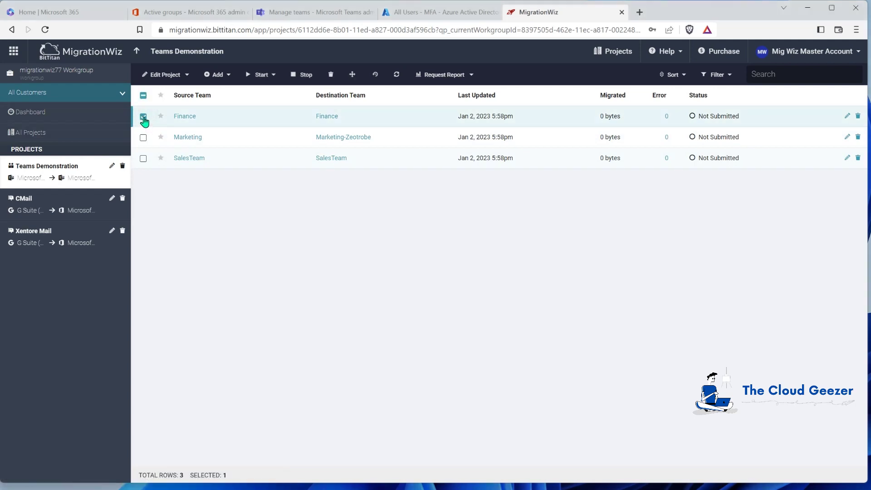
click(269, 76)
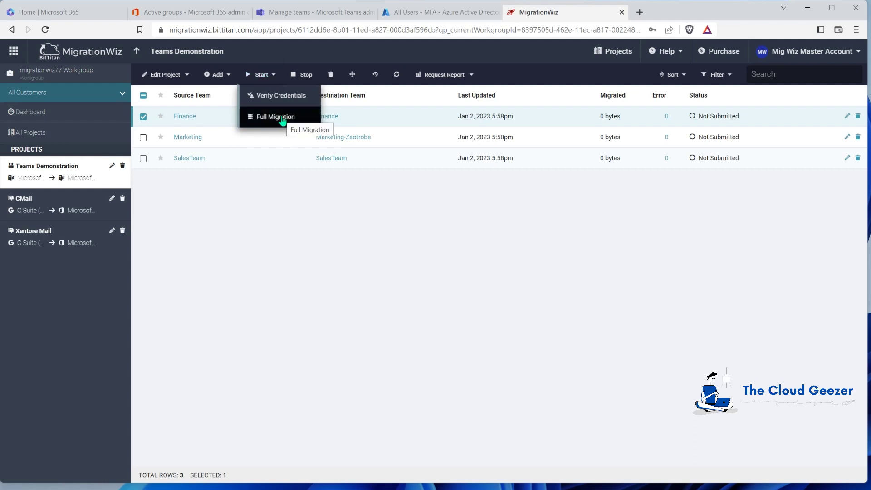
click(282, 119)
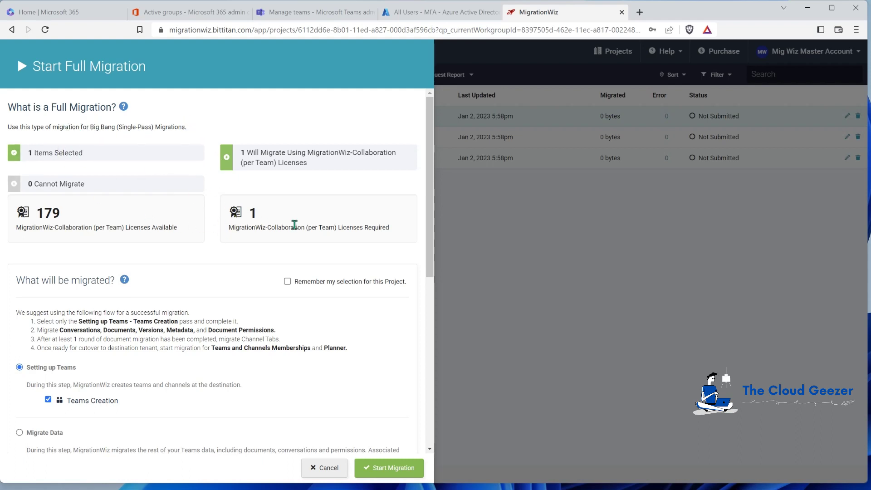
scroll(299, 234, down, 1)
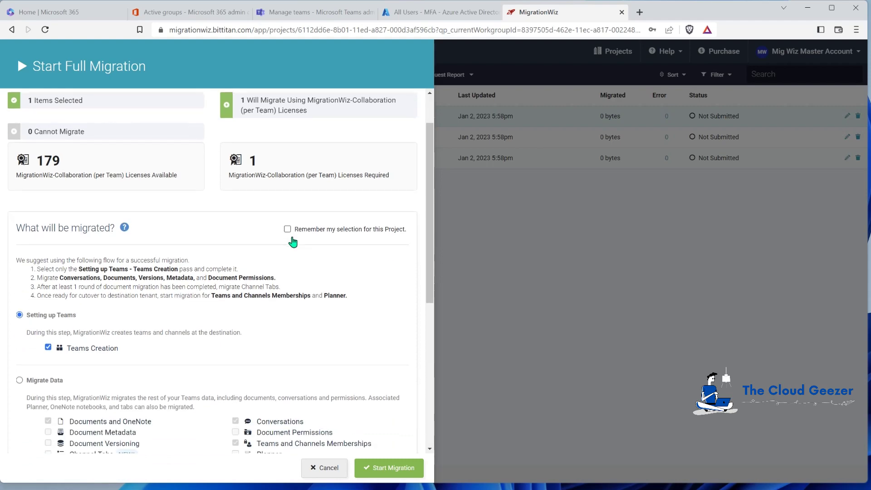
scroll(285, 240, down, 1)
scroll(279, 242, down, 2)
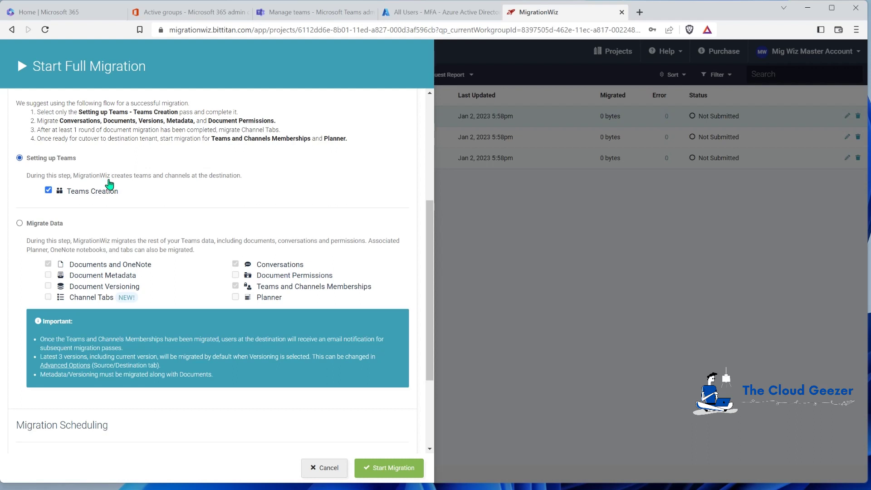
click(23, 225)
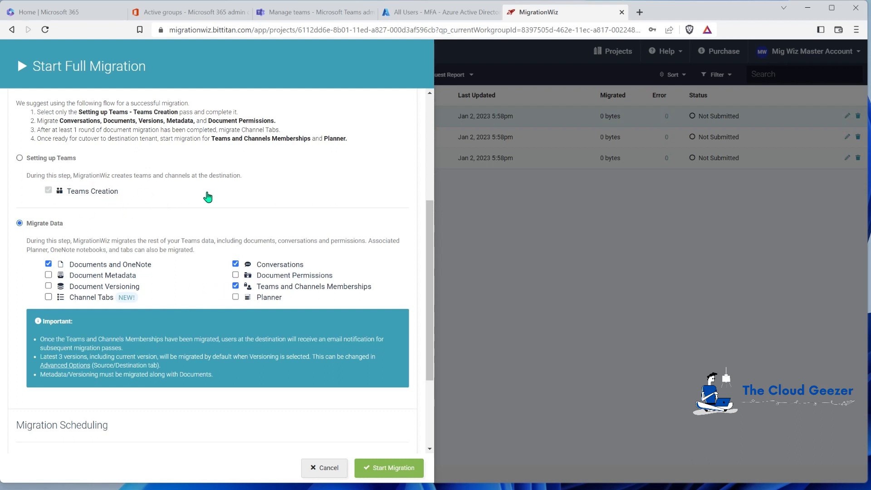
click(20, 158)
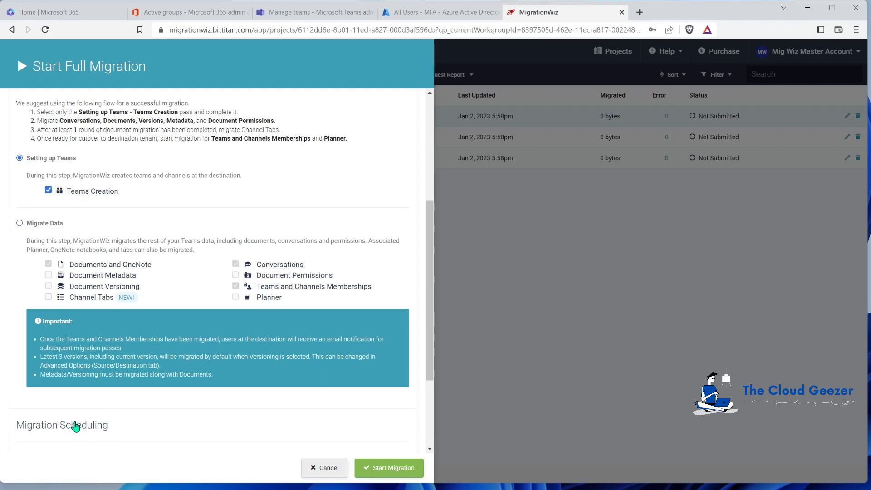
scroll(117, 428, down, 1)
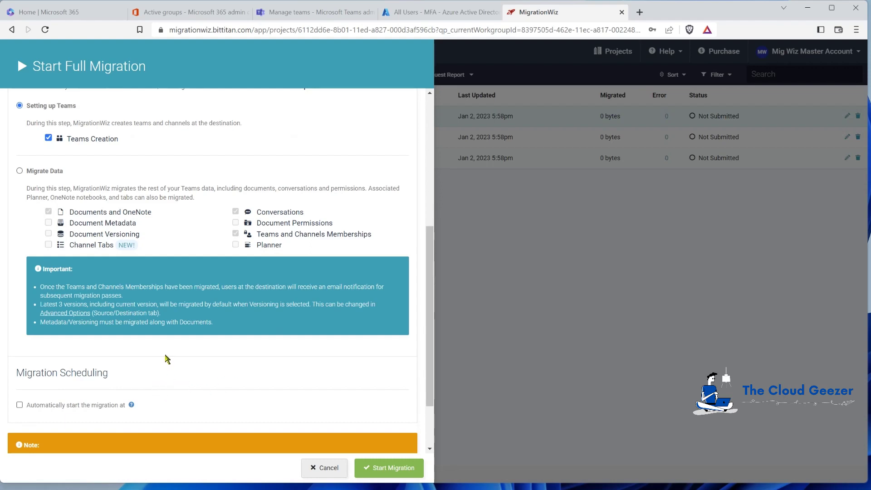
scroll(168, 356, up, 1)
scroll(250, 369, down, 1)
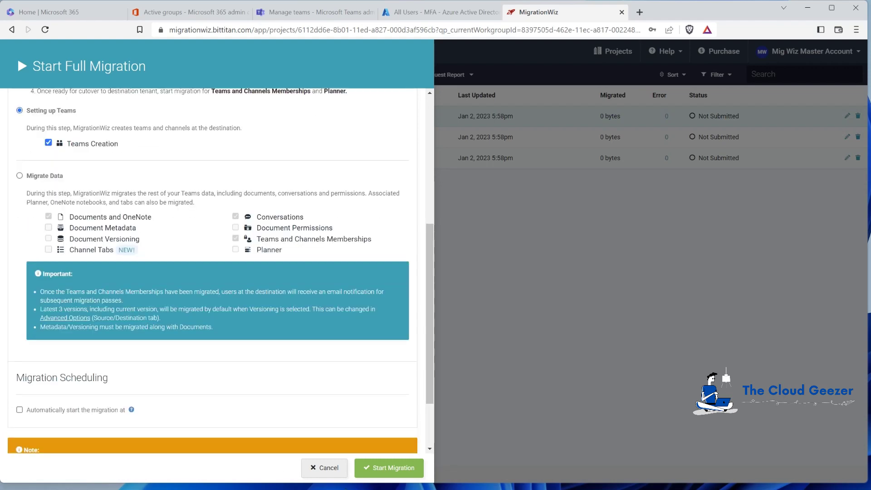
click(398, 466)
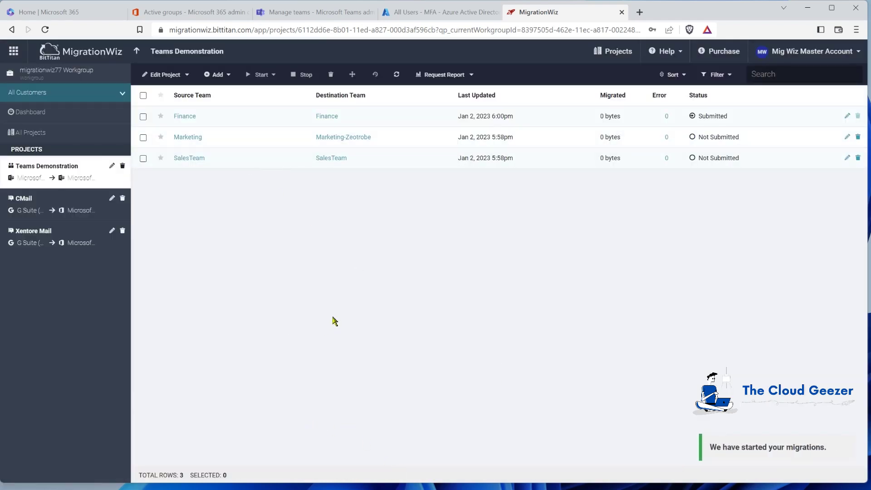
Confirm in Teams admin center that Finance exists with one owner, then return to MigrationWiz
click(320, 12)
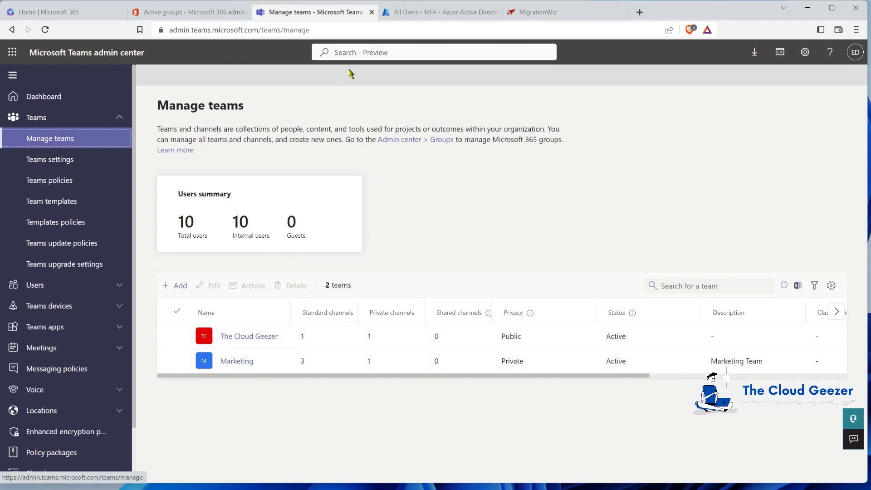
click(577, 12)
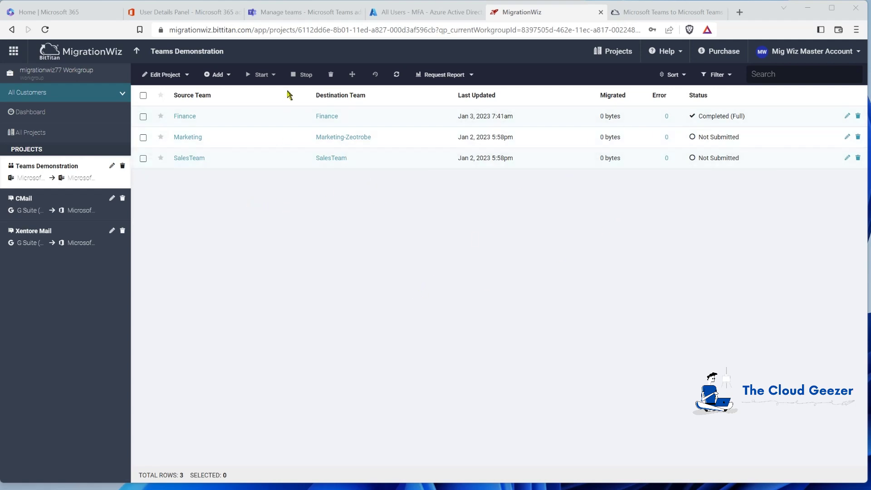
click(298, 13)
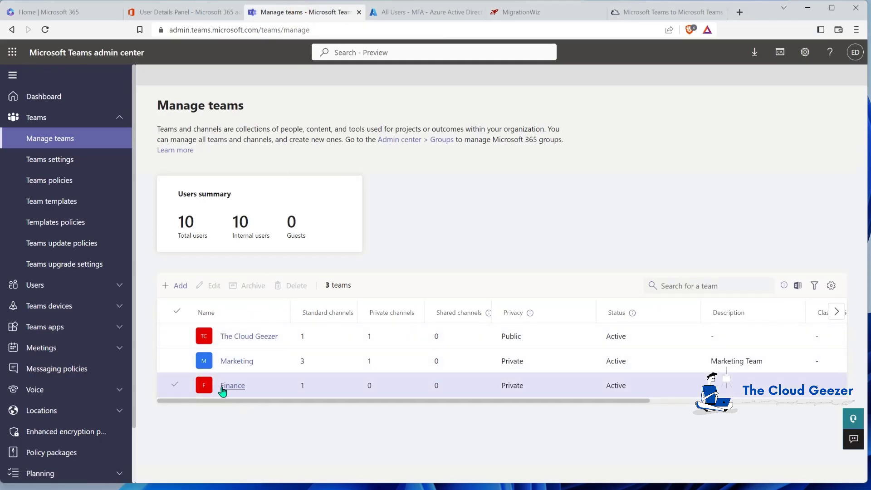
click(230, 389)
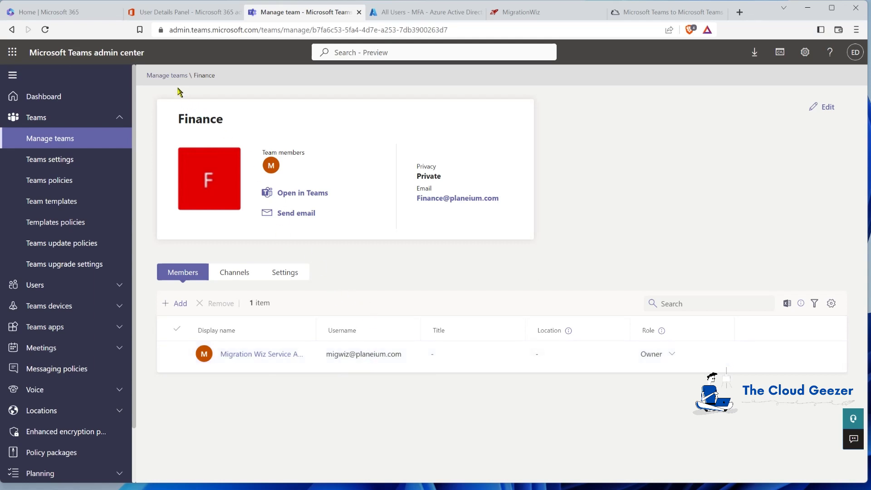
click(168, 76)
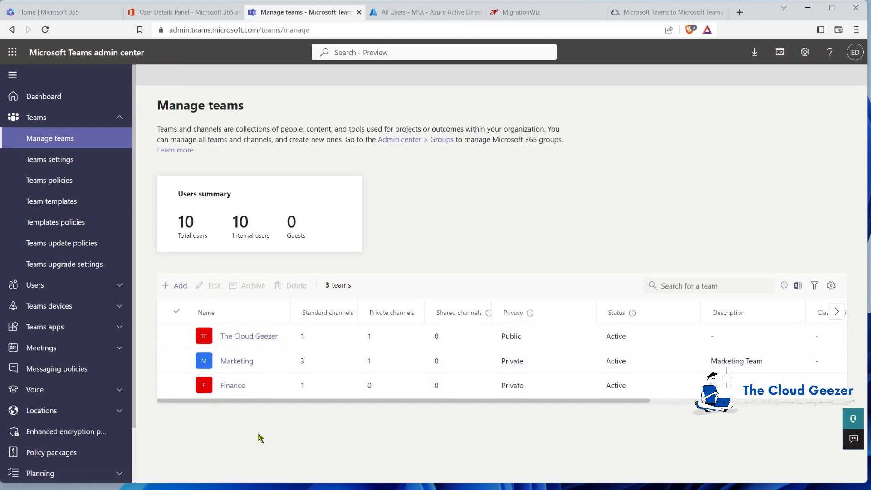
click(550, 13)
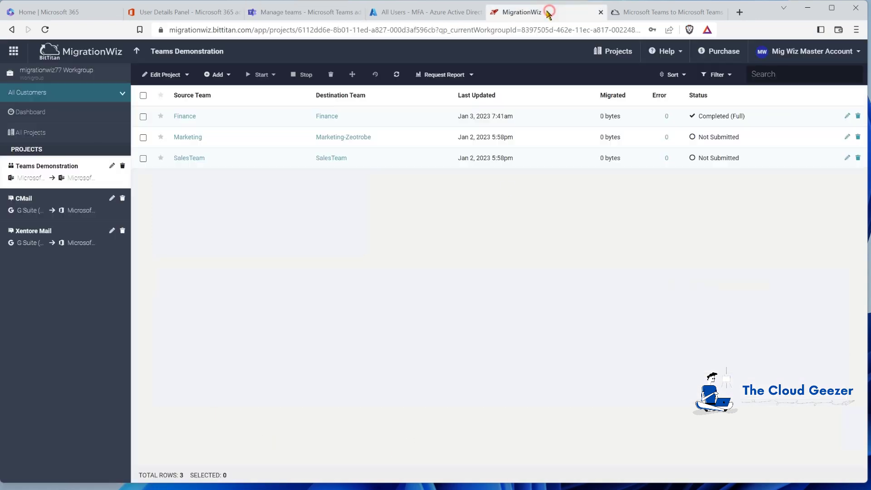
Run a Full Migration Setting up Teams pass for Marketing and SalesTeam
click(143, 137)
click(143, 158)
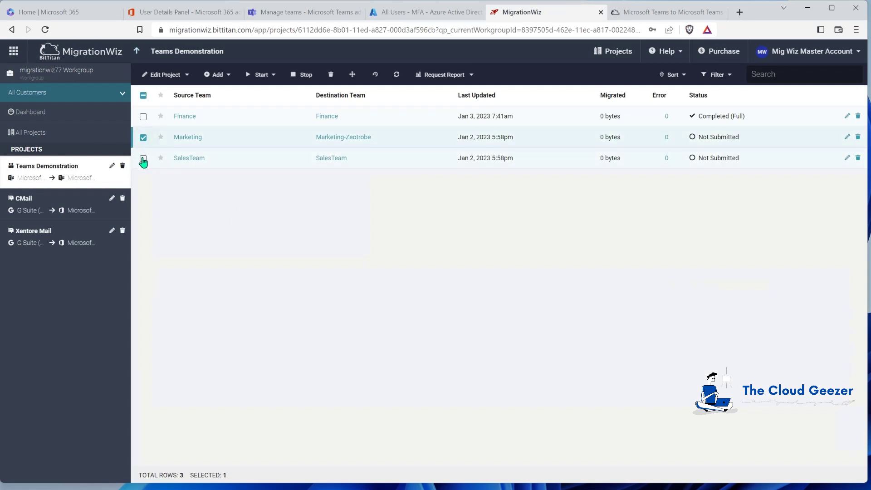
click(273, 75)
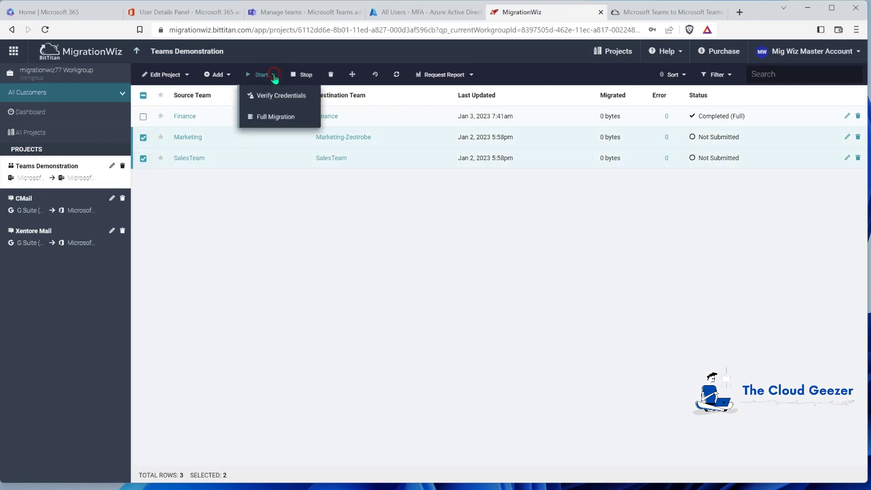
click(273, 119)
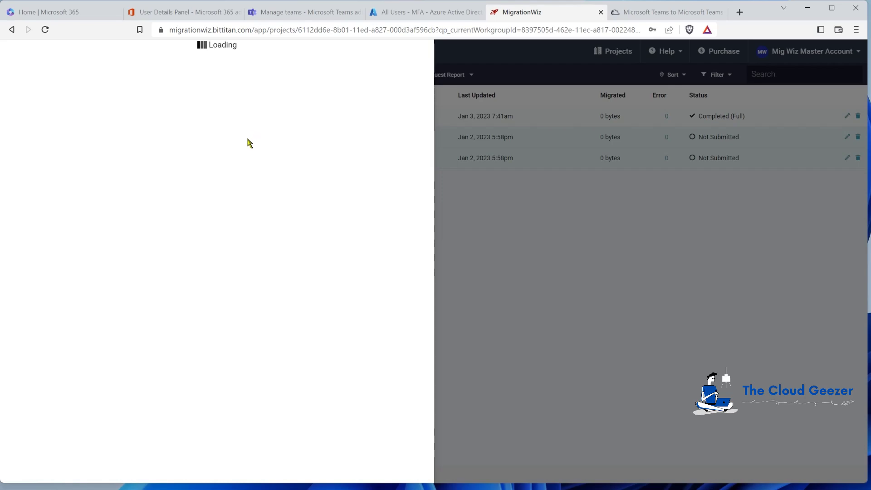
scroll(79, 330, down, 3)
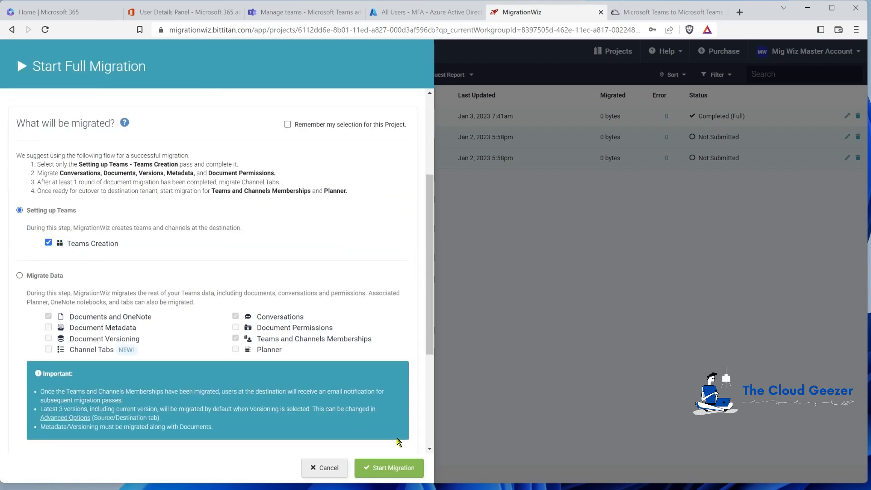
click(393, 472)
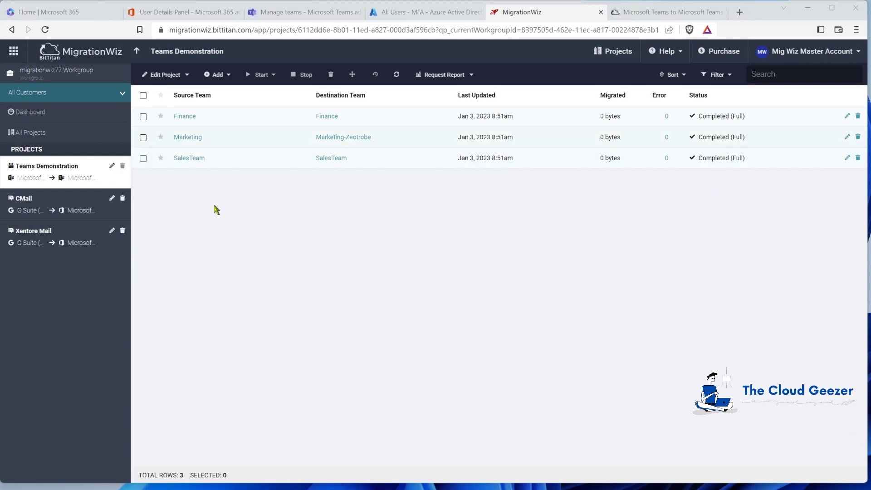
Open the Planeium Teams Policy without changes and view its assigned users, then return to Manage teams
click(297, 13)
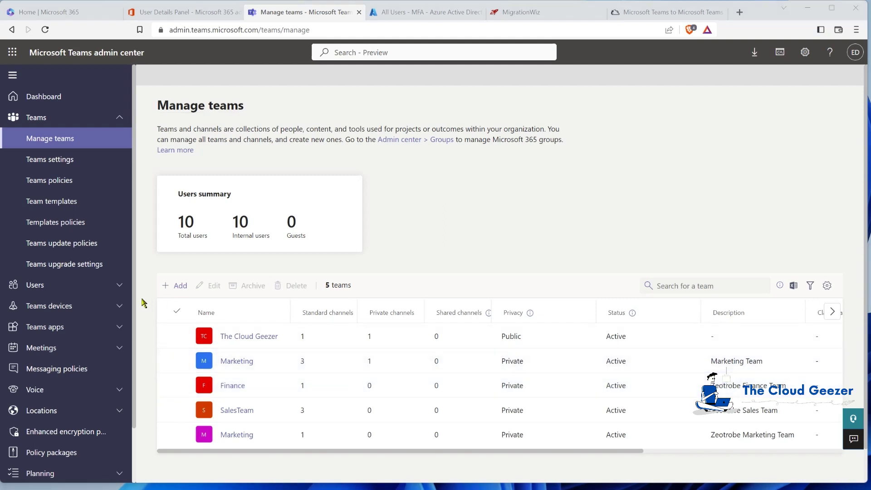
click(49, 180)
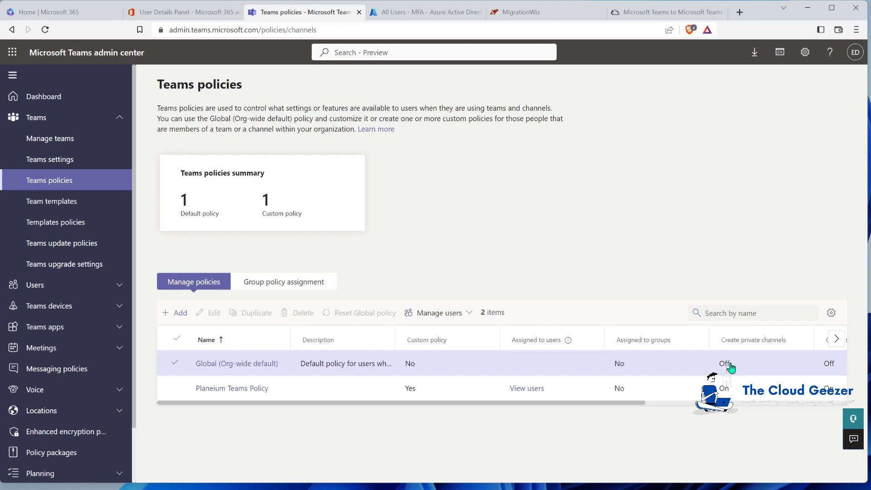
click(289, 387)
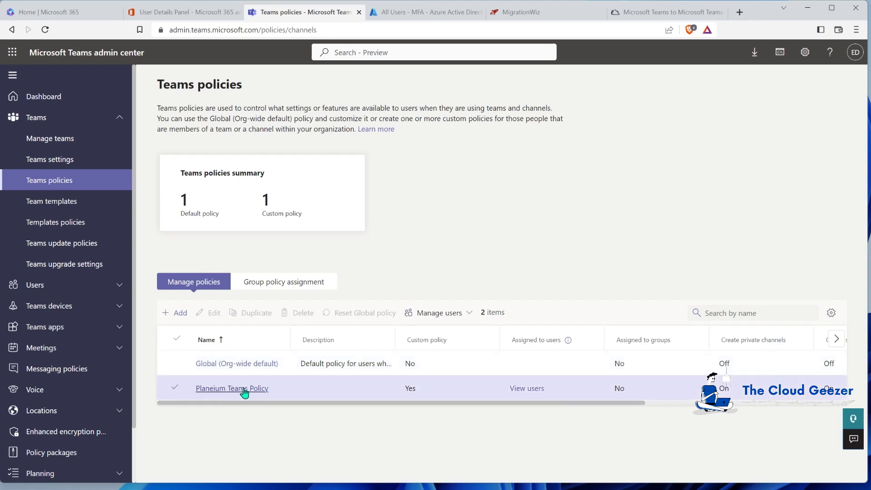
click(244, 391)
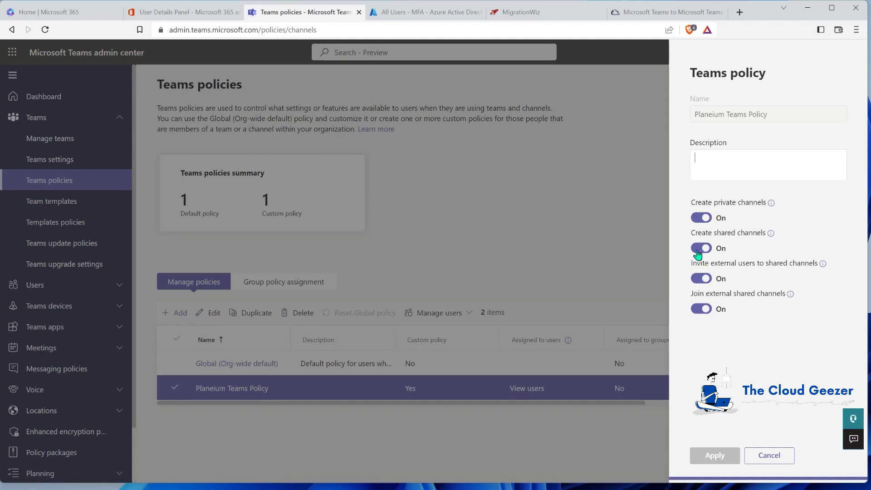
click(770, 455)
click(506, 389)
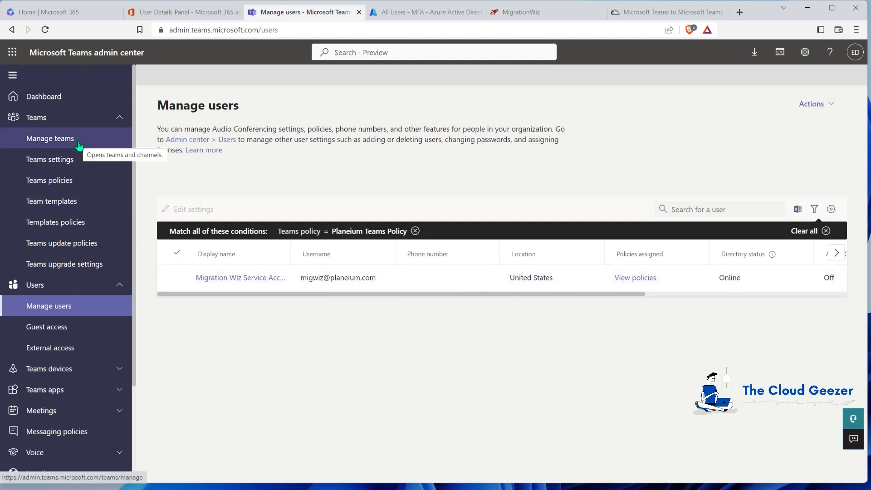
click(78, 143)
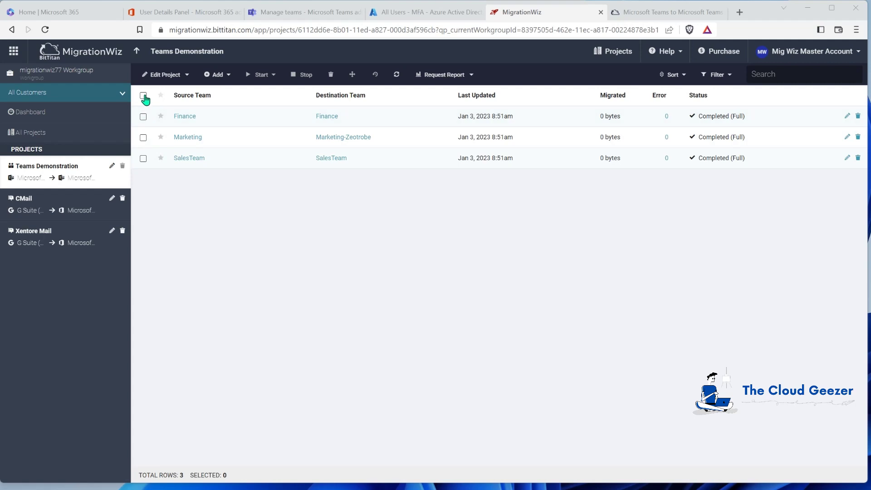
Select all three teams and begin a Full Migration
click(143, 95)
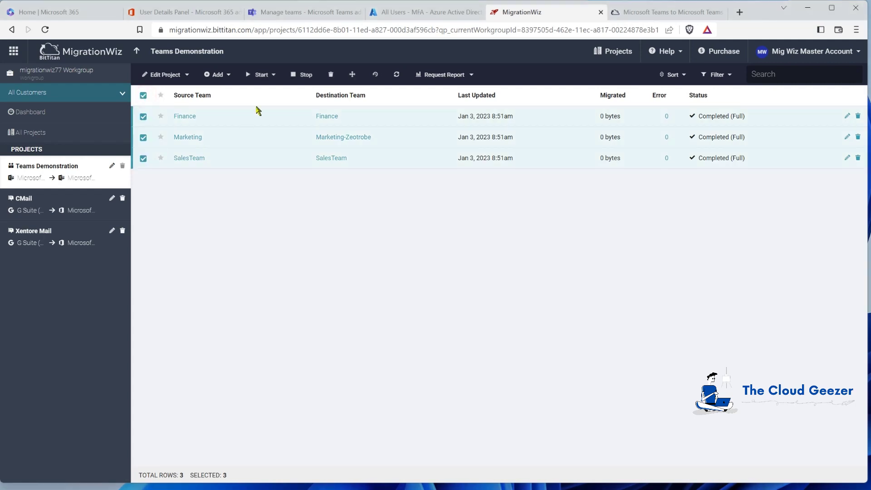
click(271, 75)
click(302, 115)
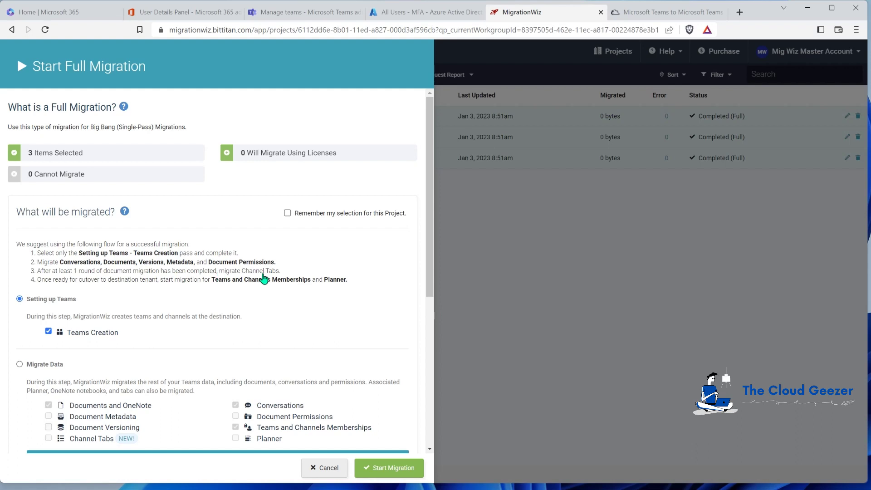
click(433, 269)
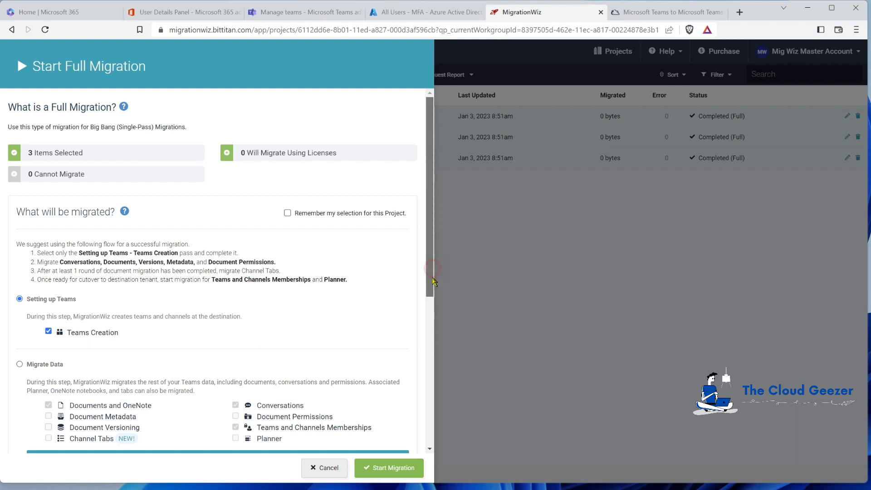
drag(433, 278, 395, 298)
Start a Migrate Data pass with Document Metadata and Document Permissions, excluding Memberships
click(20, 324)
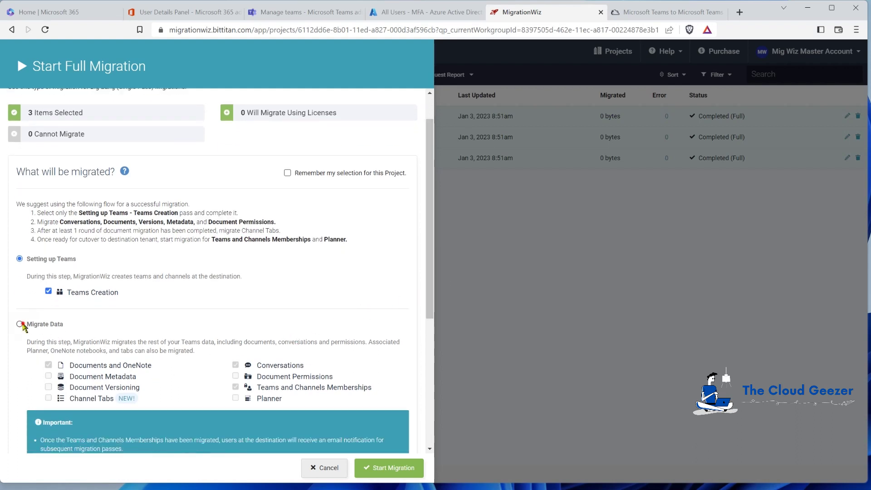
scroll(175, 333, down, 1)
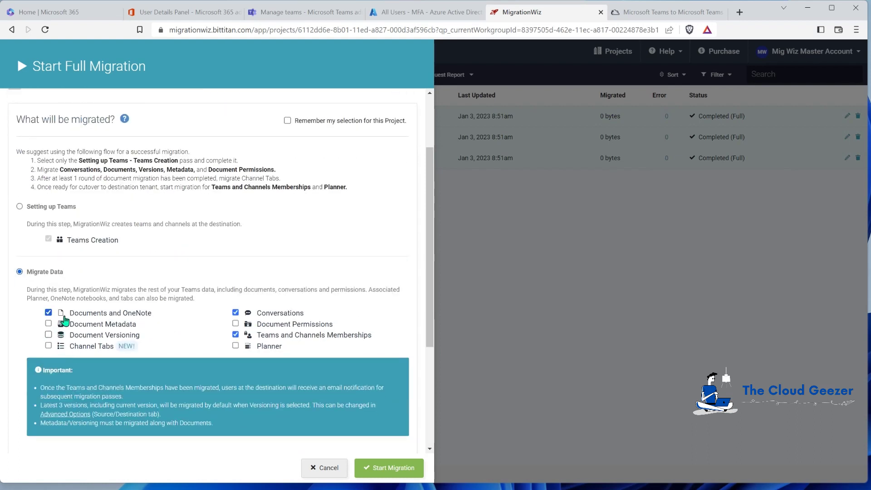
click(48, 324)
click(236, 324)
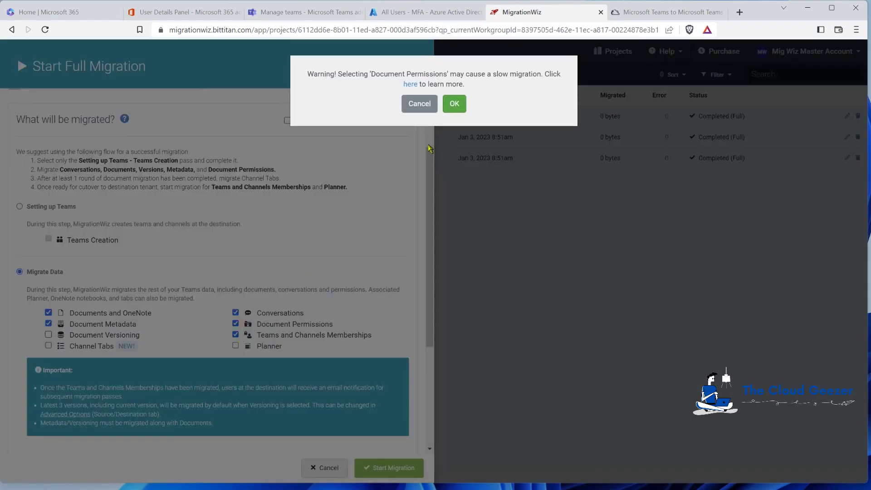
click(455, 104)
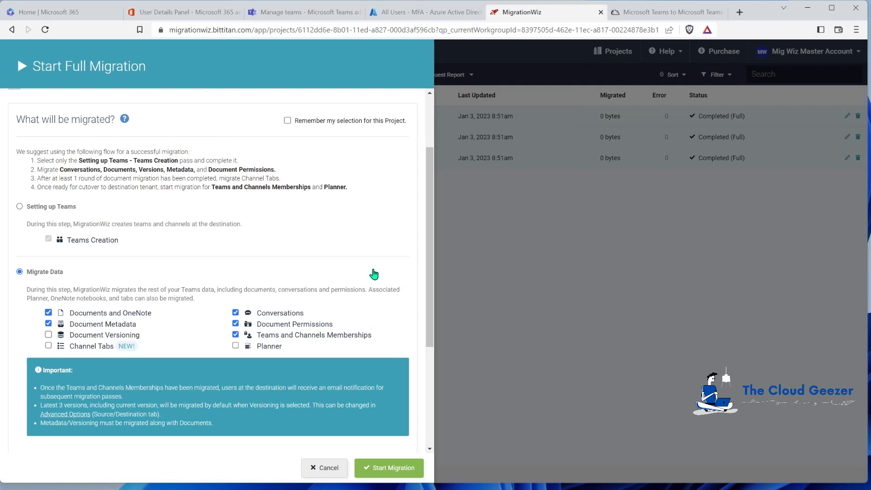
click(236, 336)
click(236, 324)
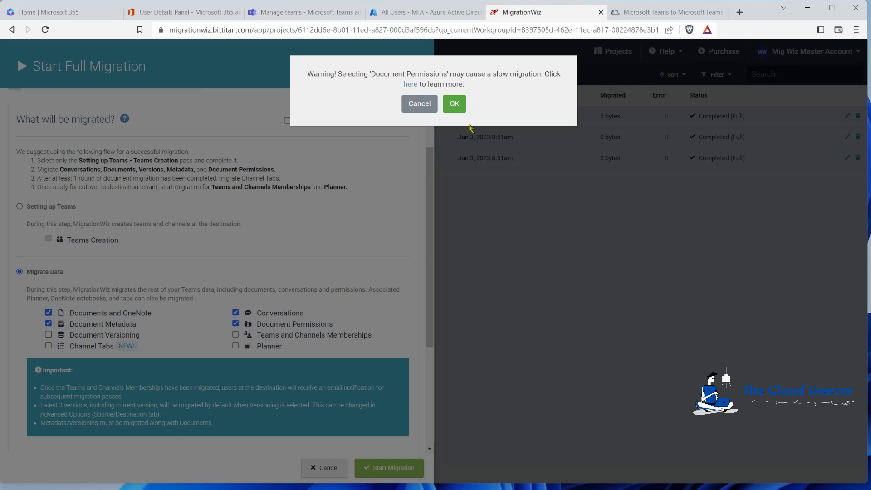
click(456, 104)
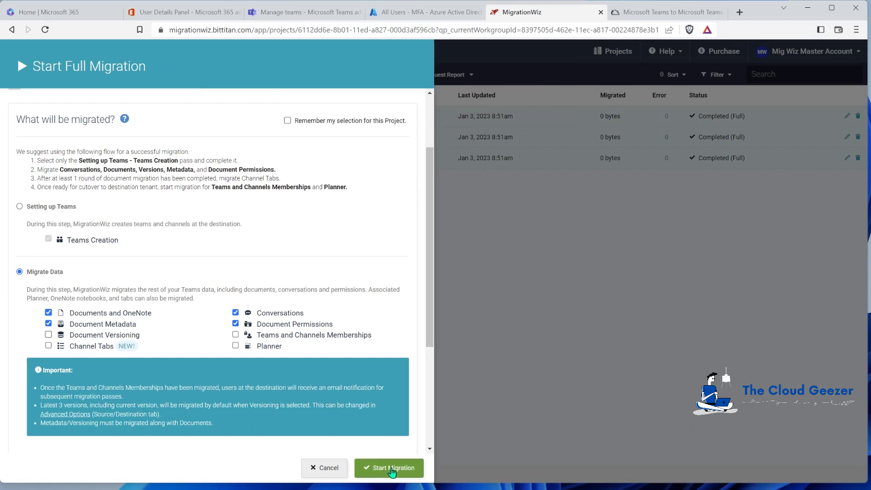
click(392, 472)
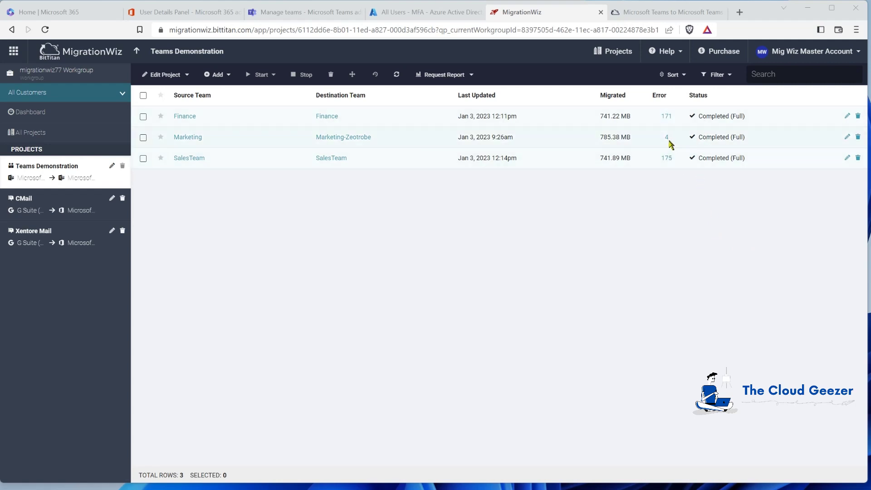
Review the 4 Marketing errors and the 175 SalesTeam errors in their error lists
click(667, 137)
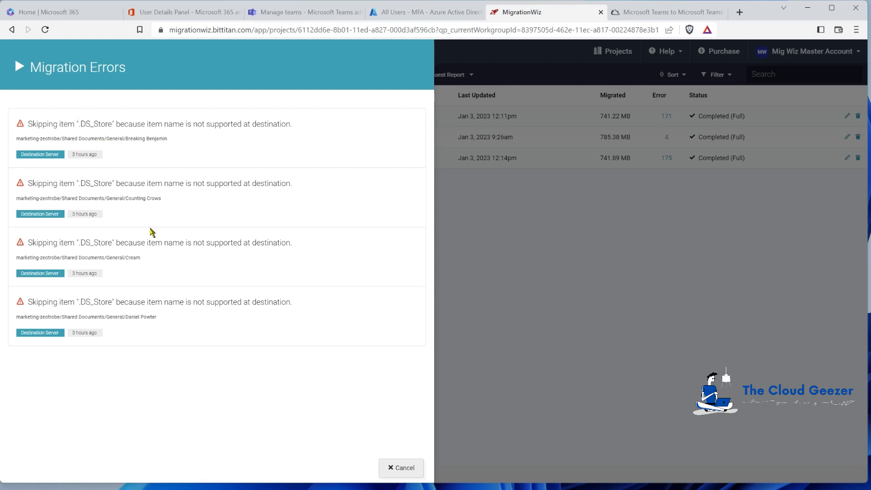
click(419, 468)
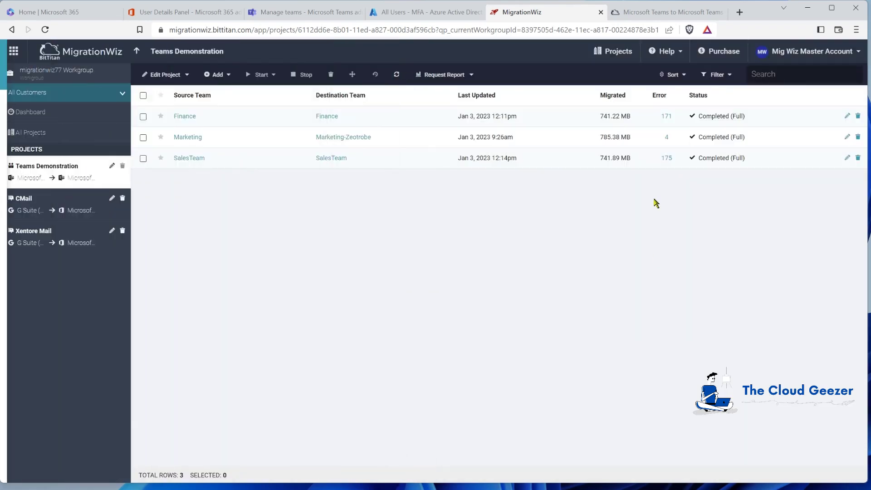
click(668, 164)
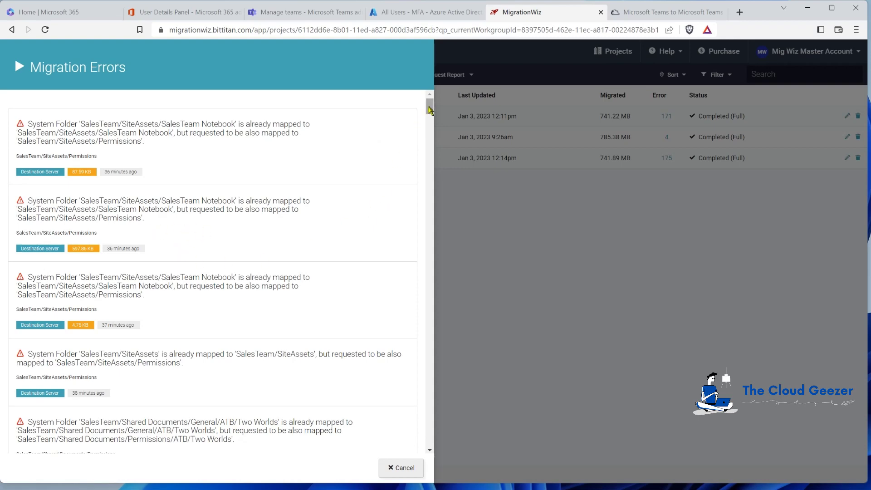
scroll(427, 112, down, 3)
scroll(430, 116, down, 1)
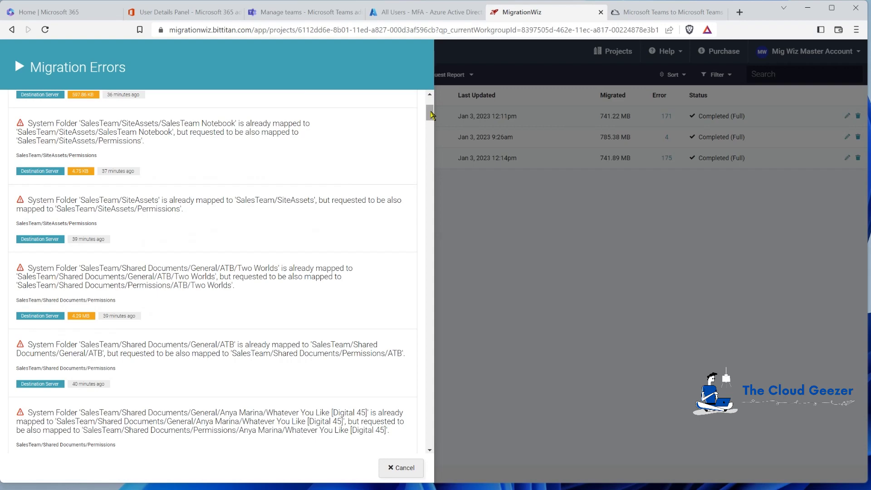
scroll(430, 115, up, 2)
click(391, 468)
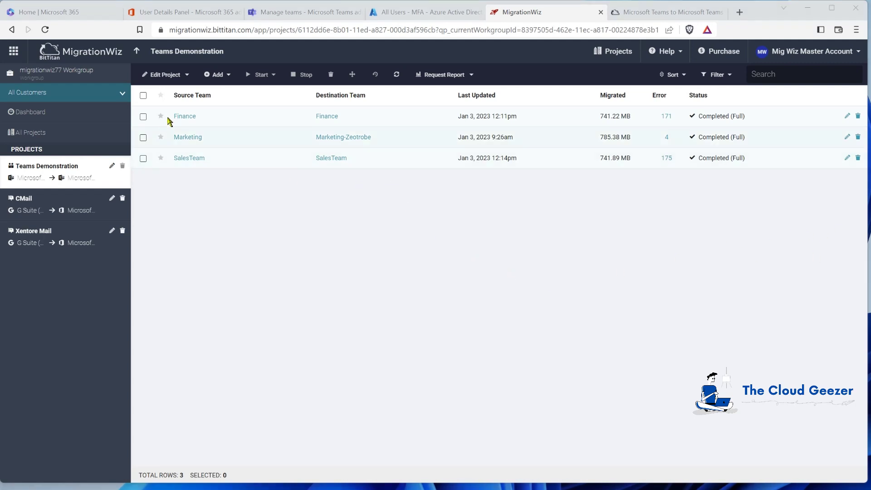
Run a Full Migration Migrate Data pass for all three teams with only Channel Tabs ticked
click(143, 95)
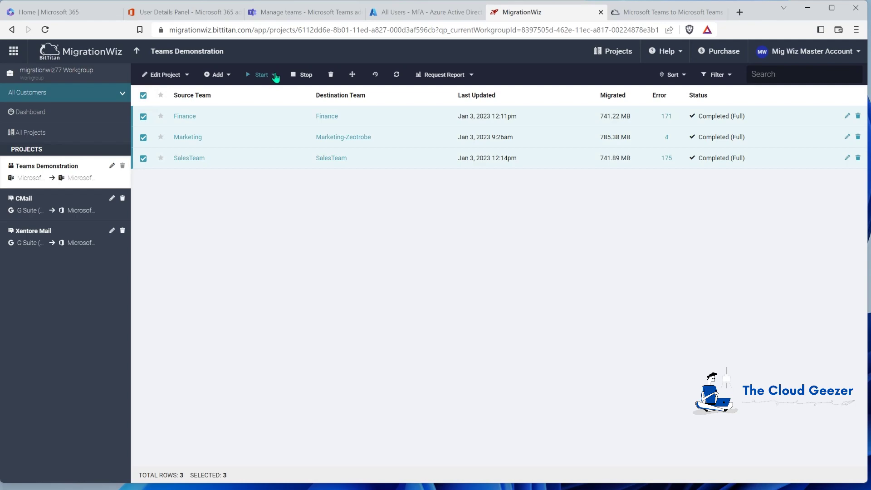
click(272, 75)
click(285, 116)
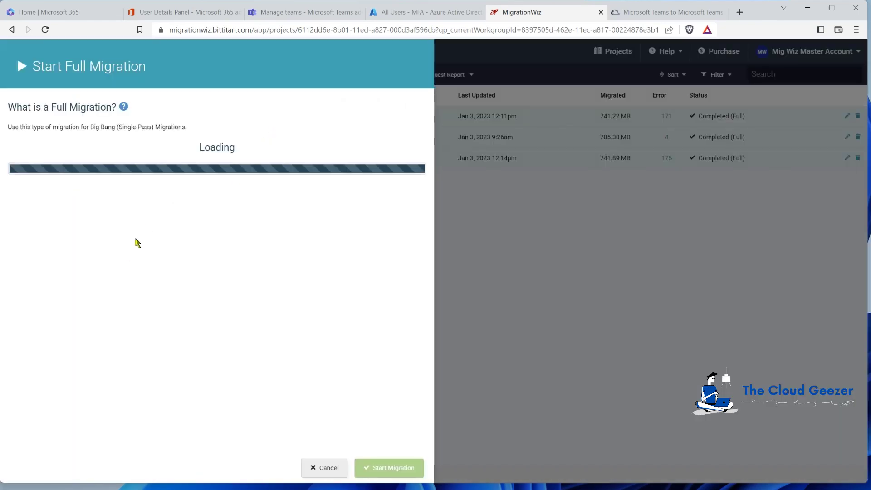
scroll(55, 245, down, 3)
click(25, 209)
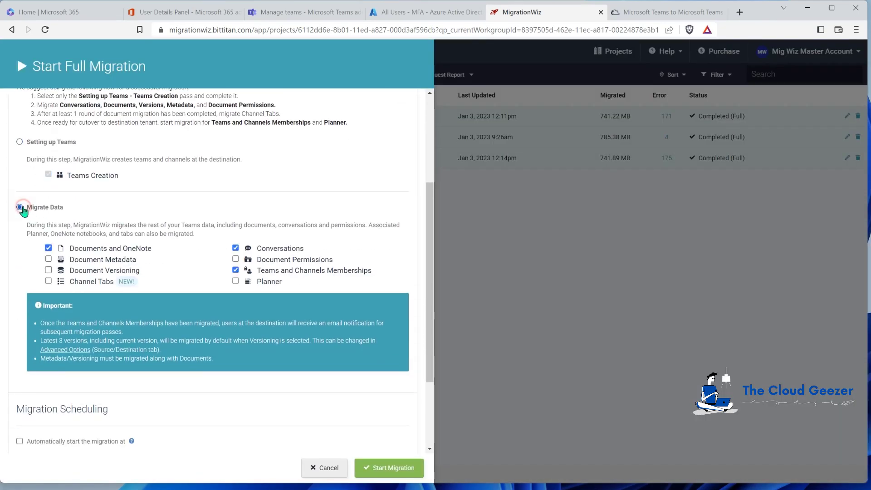
click(49, 247)
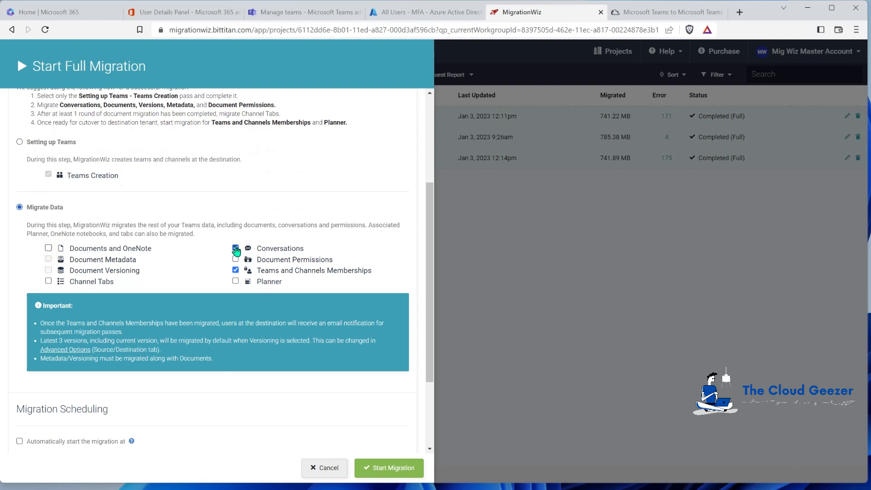
click(236, 248)
click(235, 270)
click(48, 282)
scroll(215, 387, down, 1)
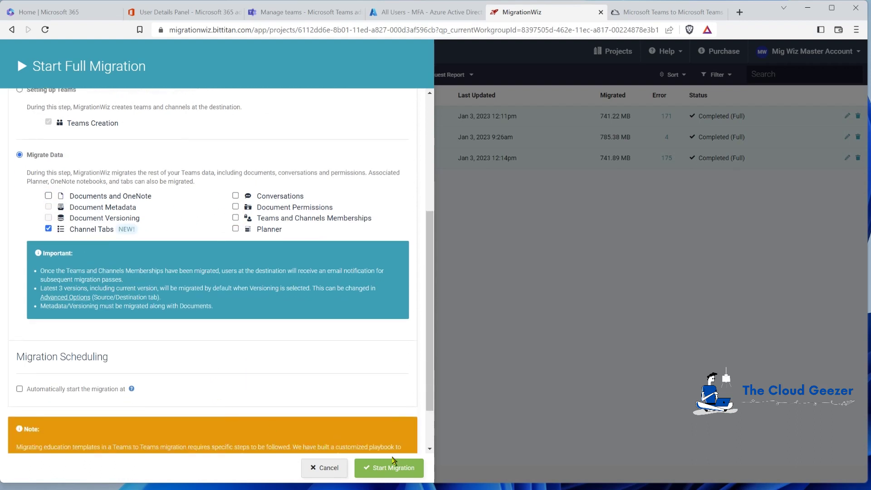
click(390, 468)
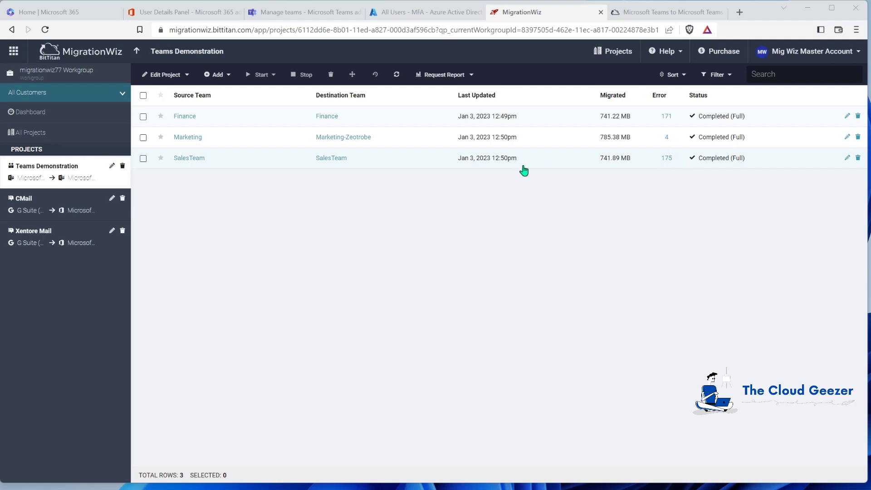
click(197, 159)
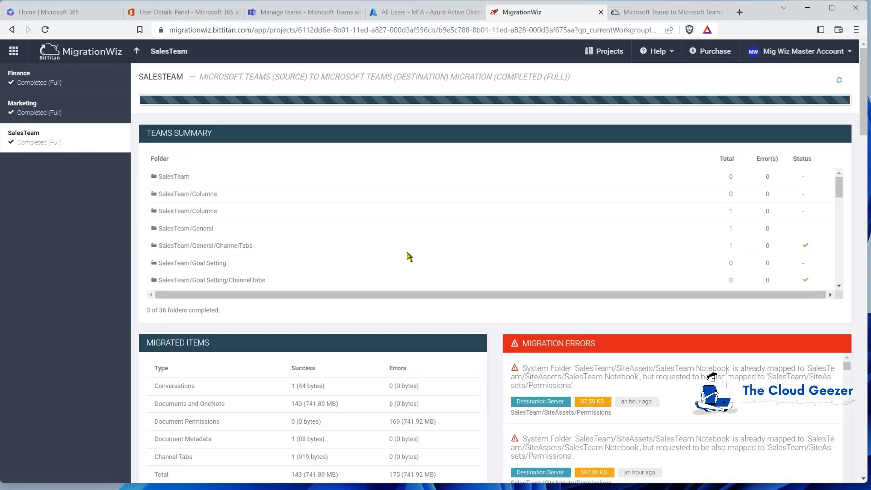
drag(840, 190, 833, 264)
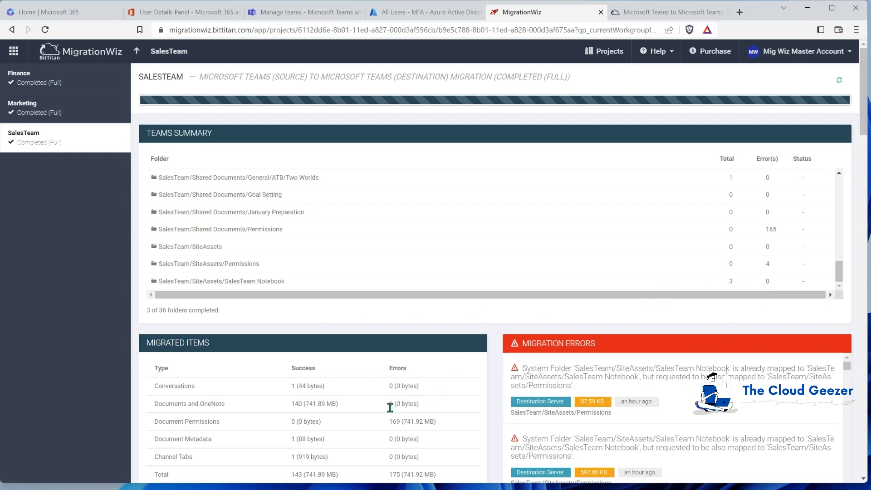
scroll(372, 393, down, 1)
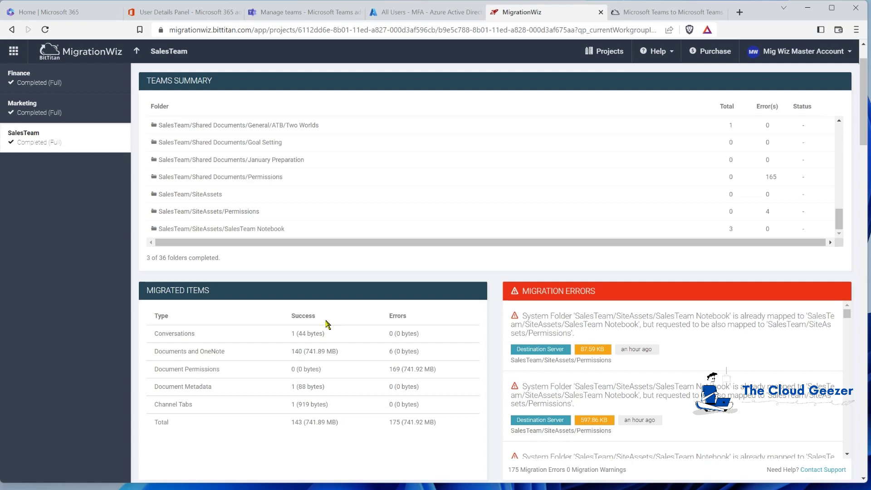
click(134, 53)
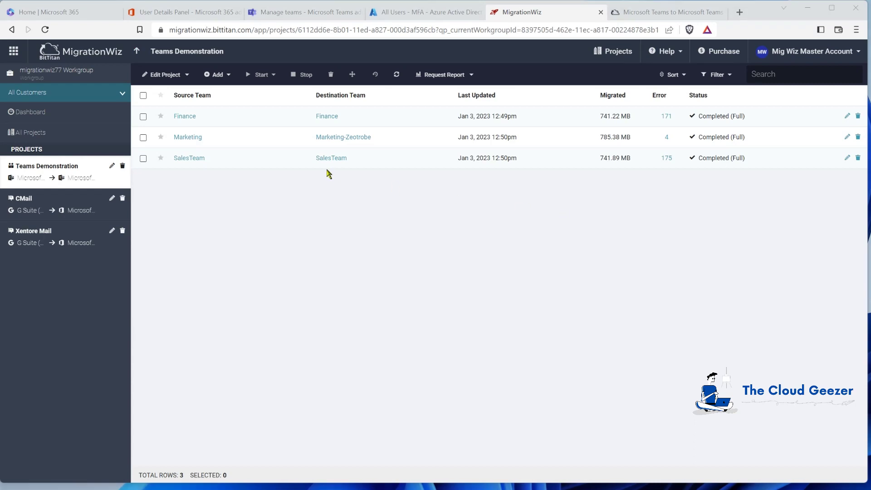
Run a Migrate Data pass for all three teams with only Teams and Channels Memberships ticked
click(143, 96)
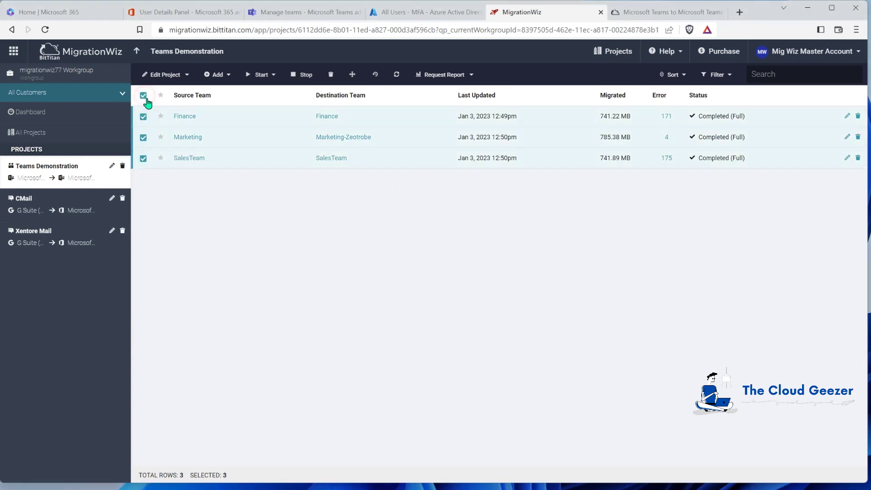
click(261, 75)
click(286, 126)
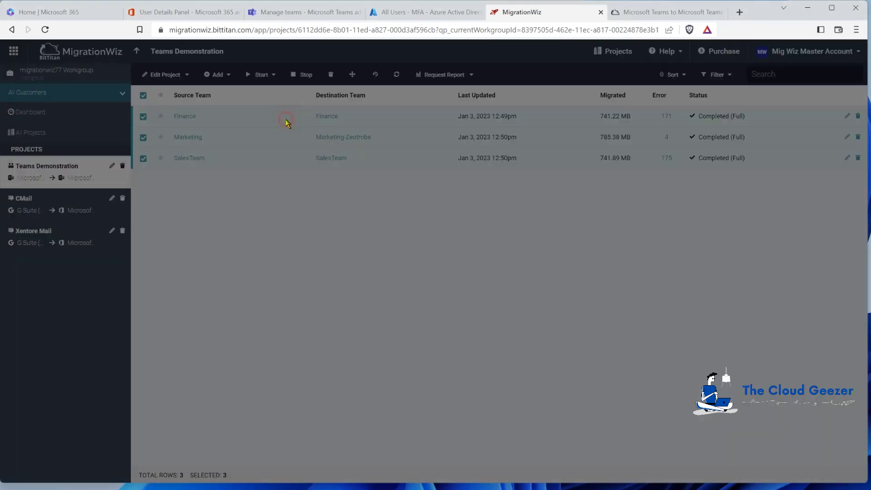
scroll(73, 308, down, 2)
click(22, 261)
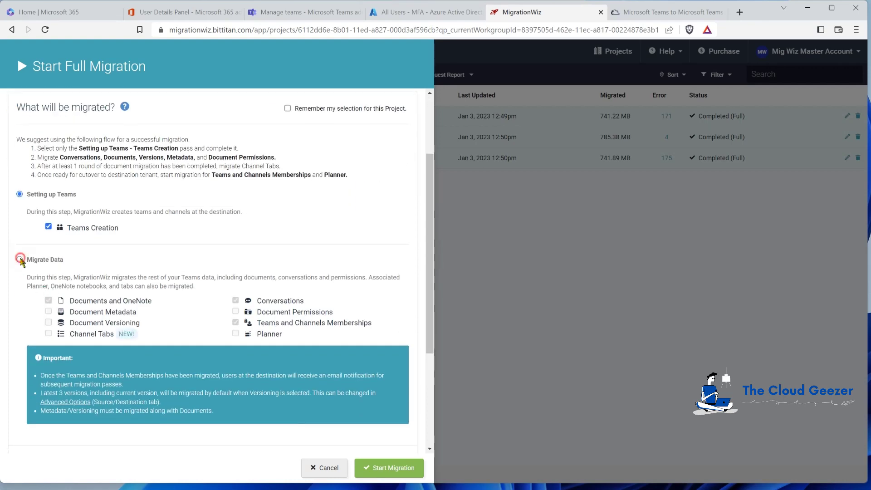
click(48, 300)
click(236, 311)
click(235, 300)
click(235, 322)
click(235, 323)
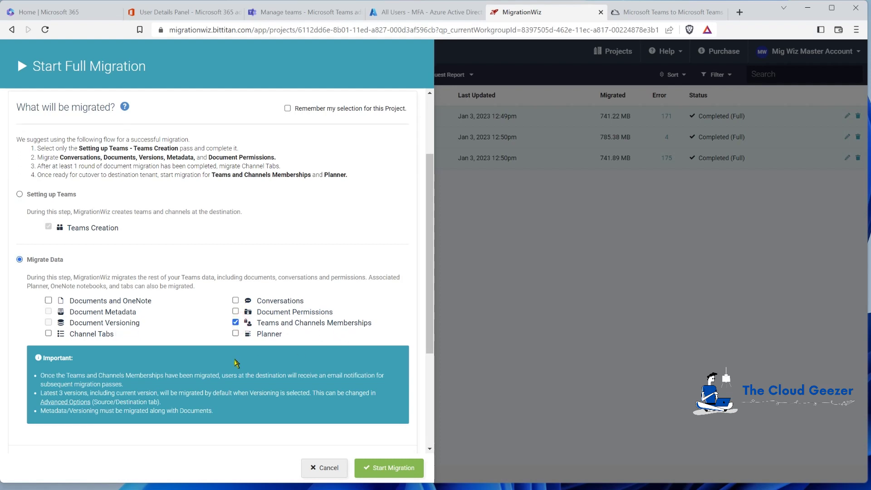
scroll(237, 363, down, 1)
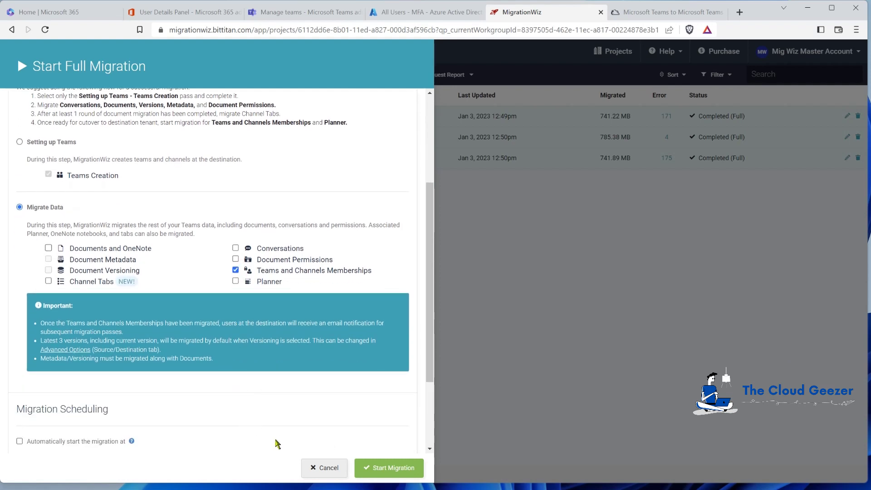
click(396, 468)
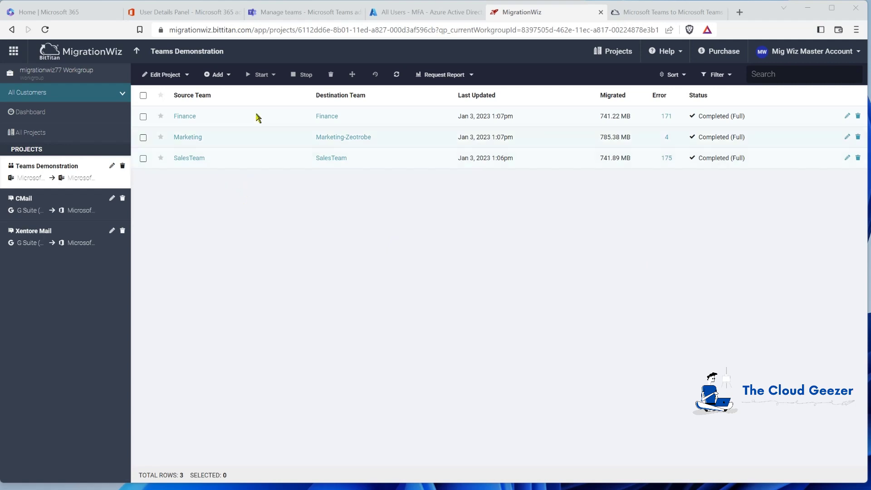
Refresh the Teams admin center Manage teams list and open SalesTeam's details
click(284, 12)
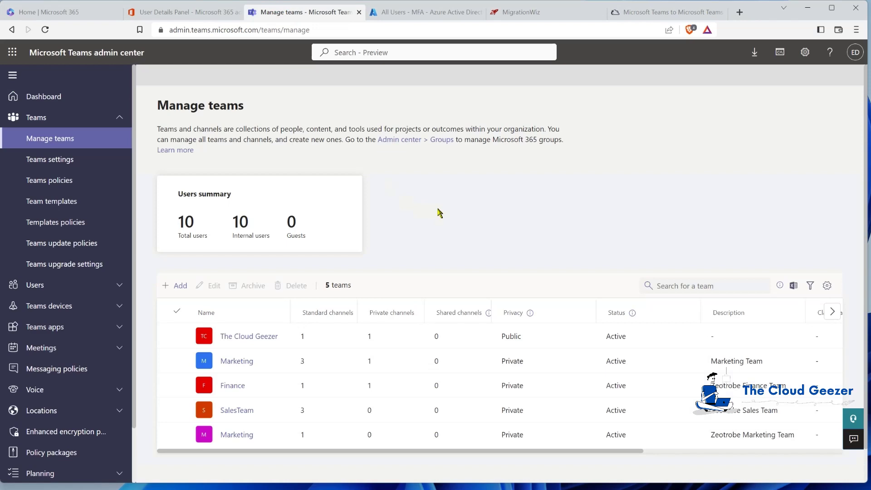
key(F5)
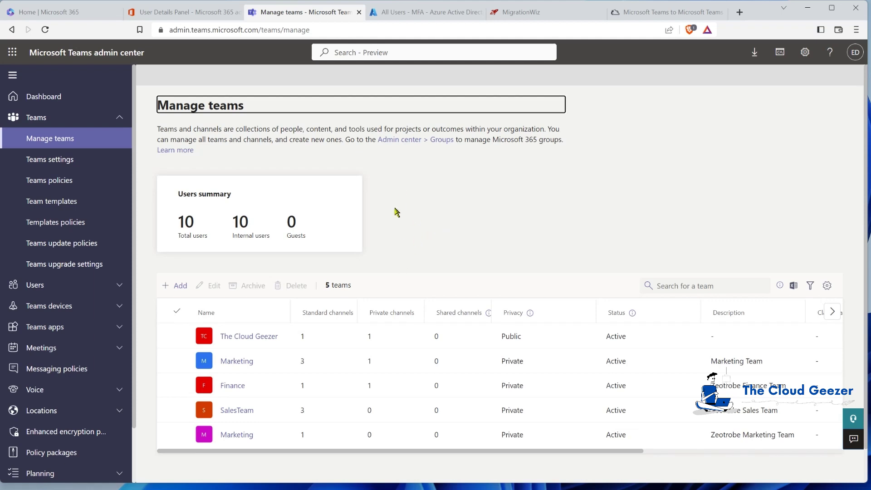
click(242, 415)
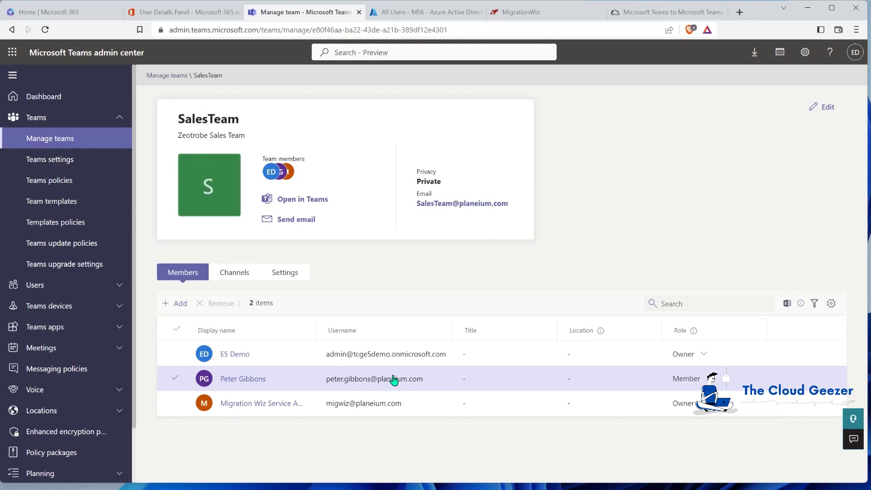
Switch to the BitTitan Microsoft Teams to Microsoft Teams migration guide
click(665, 13)
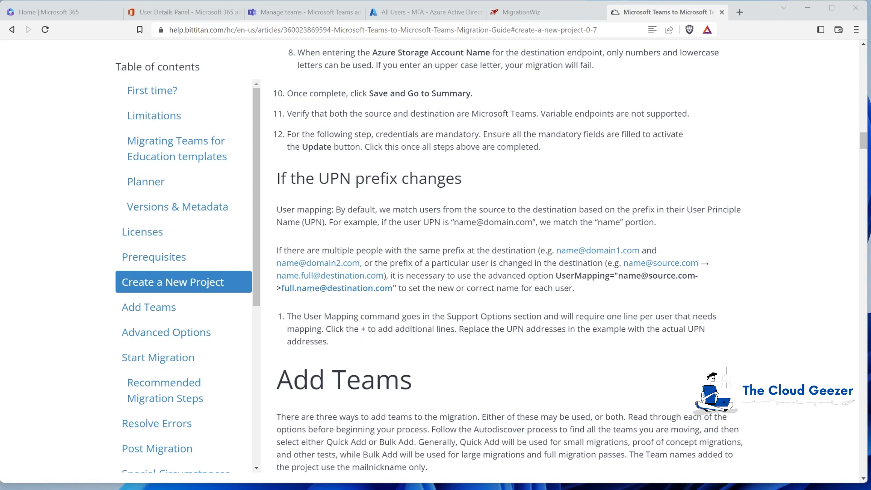
Bring the Excel Book1 workbook with the SalesTeam add-teamuser command to the front
click(312, 488)
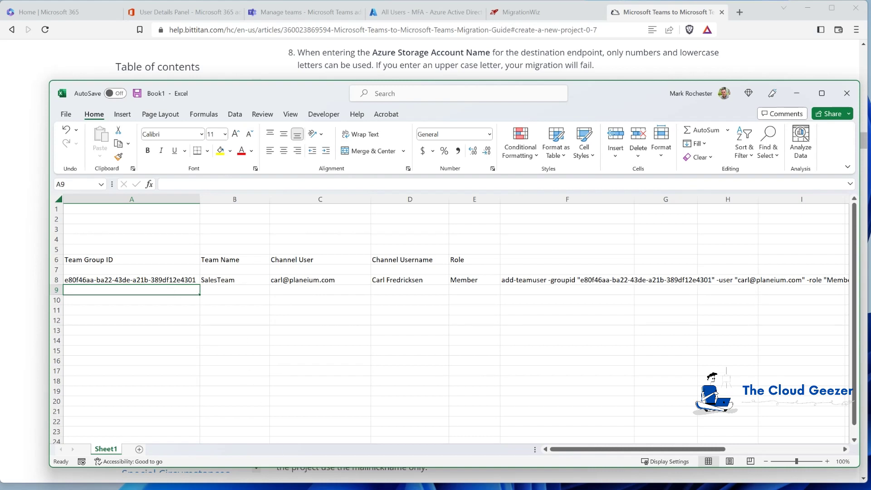
Run Connect-MicrosoftTeams with the admin account, then Get-Team to list the five teams' GroupIds
key(alt+Tab)
click(452, 329)
text(connect)
key(Down)
key(Return)
key(Return)
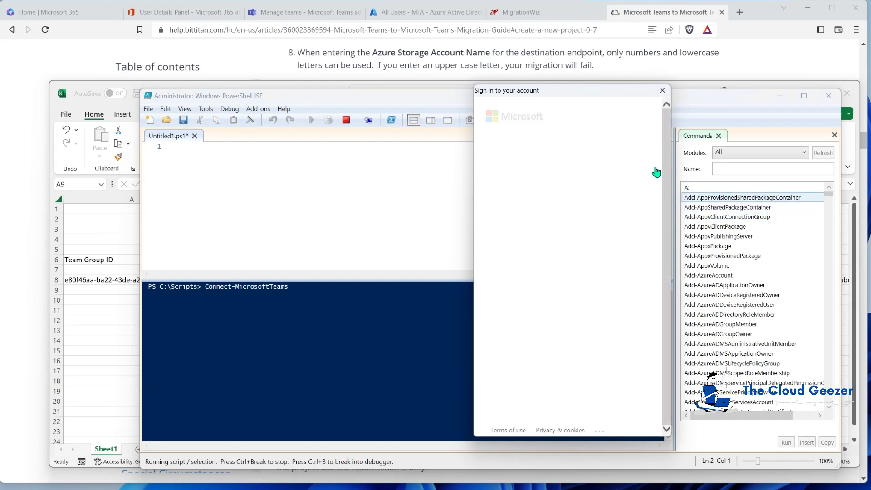
click(575, 175)
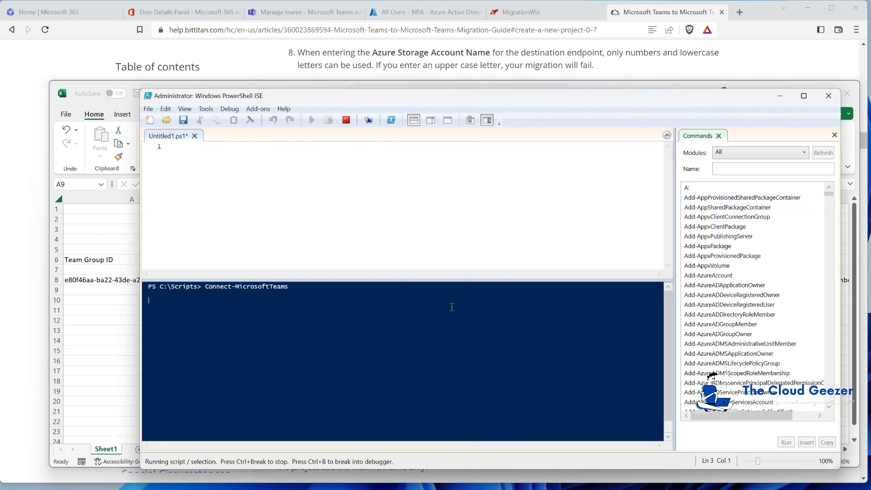
text(get-team)
key(Return)
key(Return)
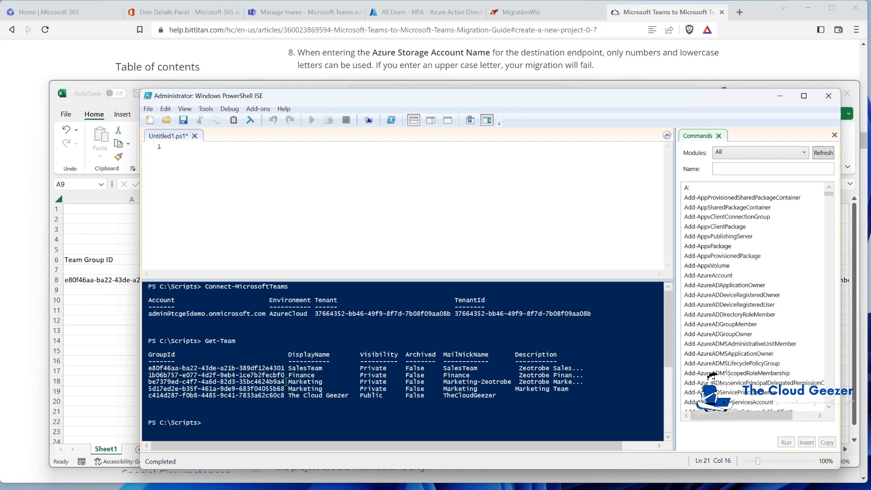
Paste the Marketing team's GroupId into A9 and enter Marketing in B9
drag(286, 380, 149, 384)
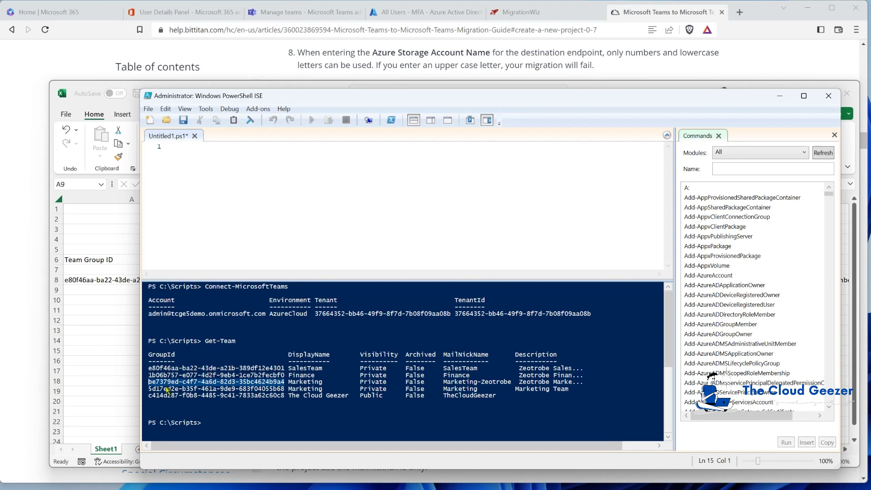
click(78, 293)
text(be7379ed-c4f7-4a6d-82d3-35bc4624b9a4)
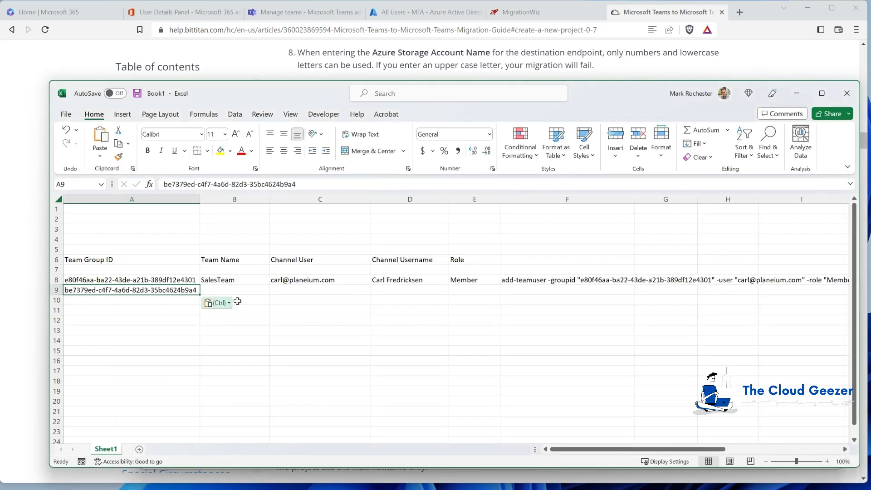
click(245, 289)
text(Marketing)
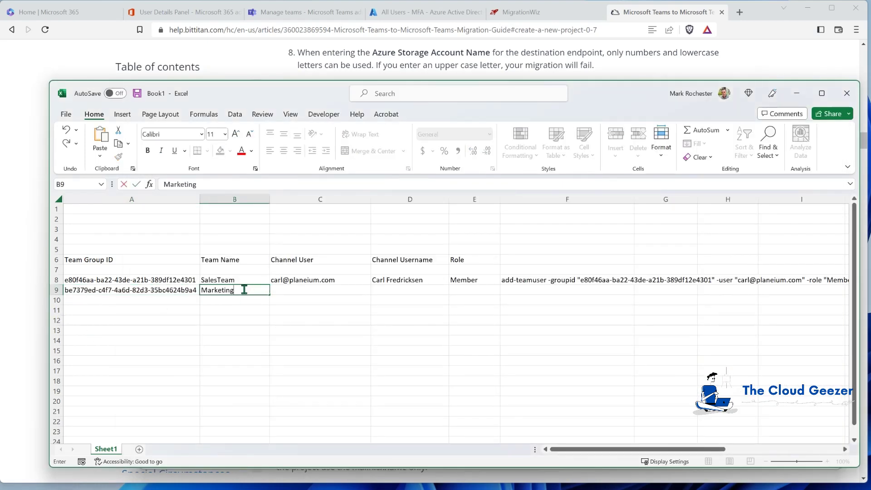
key(Tab)
Copy the user, username and role from row 8 into C9:E9
key(Up)
key(ctrl+c)
key(Down)
key(ctrl+v)
key(Right)
key(Up)
key(shift+Right)
key(ctrl+c)
key(Down)
key(ctrl+v)
key(Escape)
key(Right)
key(Right)
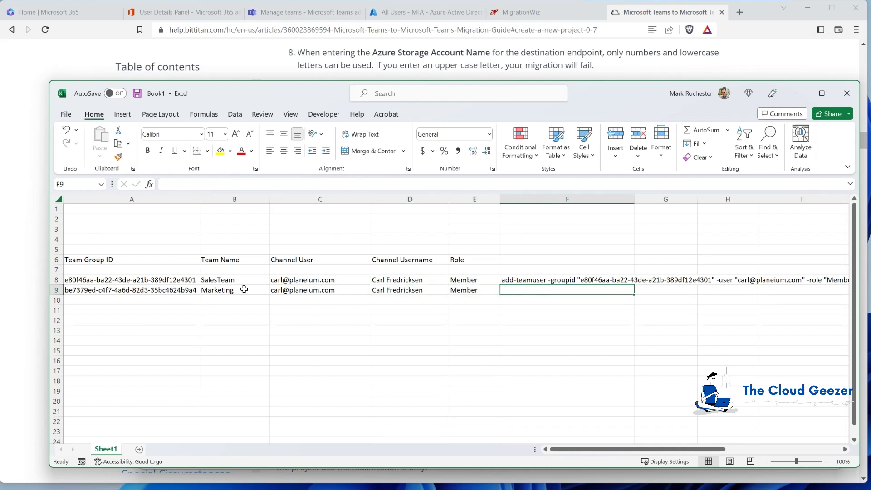
Copy the add-teamuser command formula from F8 into F9
key(Up)
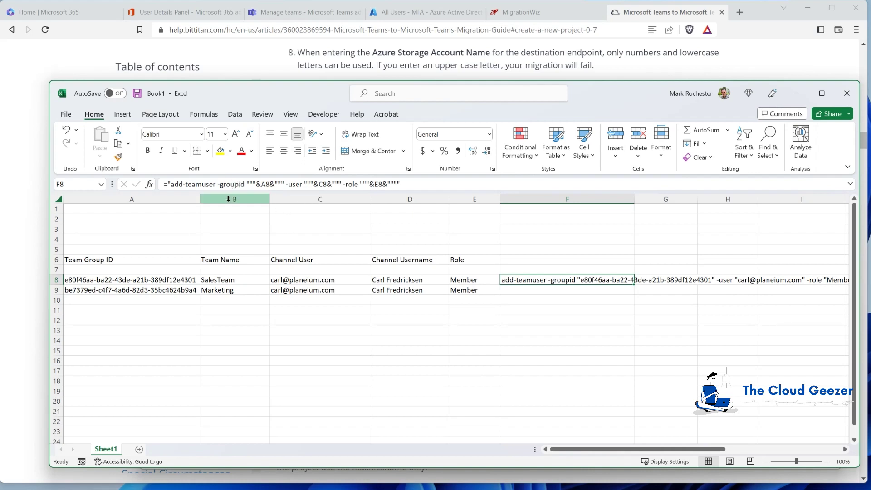
key(ctrl+c)
click(551, 290)
key(ctrl+v)
click(530, 299)
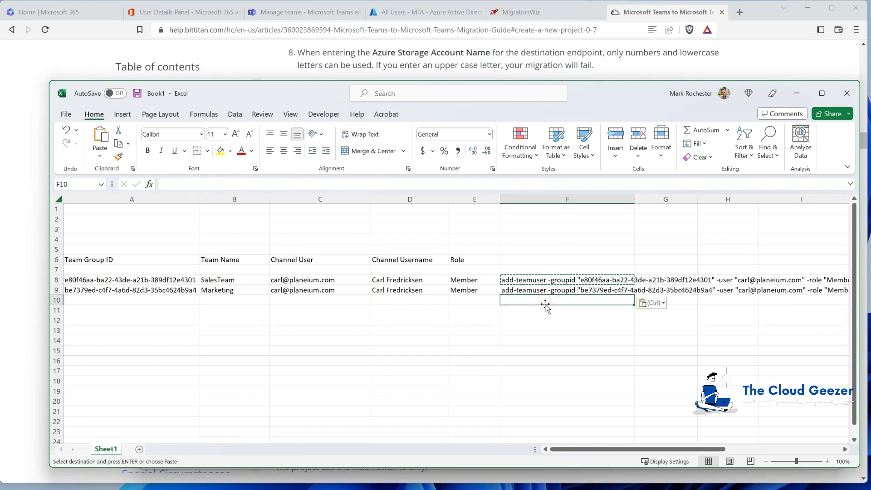
key(Escape)
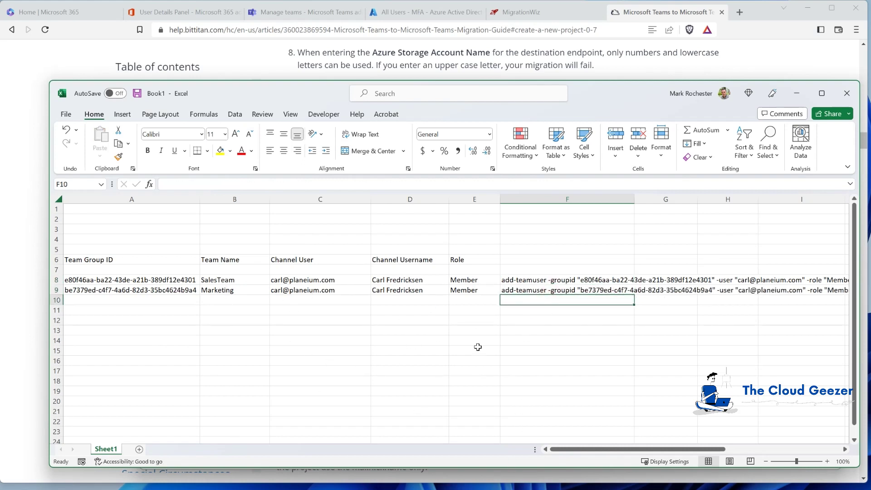
Copy both add-teamuser commands in F8:F9 for use in PowerShell ISE
drag(542, 279, 544, 297)
key(ctrl+c)
key(alt+Tab)
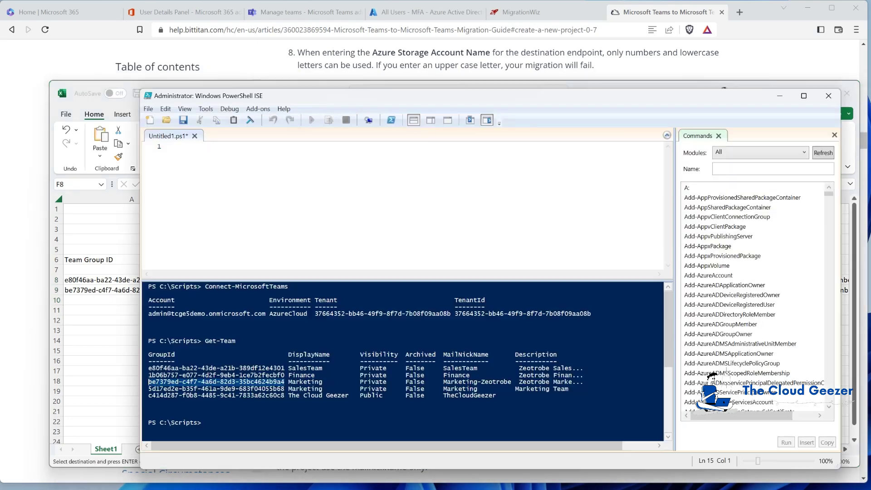
Paste and run the SalesTeam and Marketing add-teamuser commands, then show the Manage teams list
click(214, 150)
key(ctrl+v)
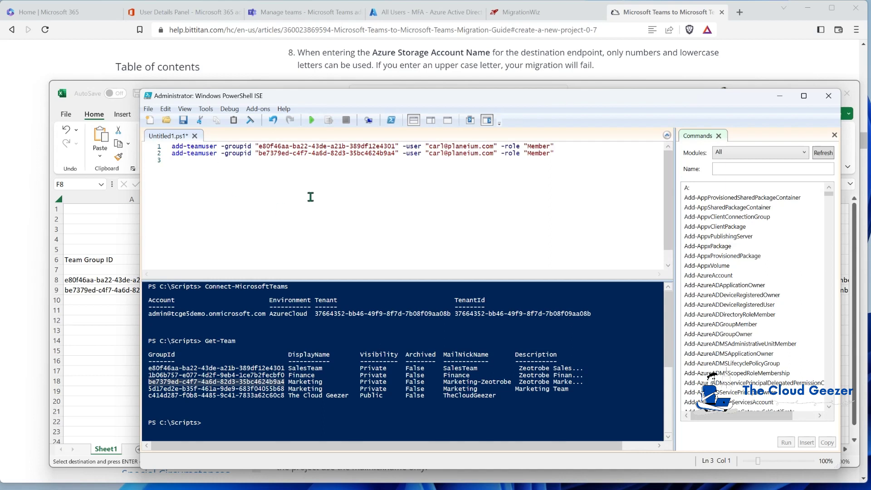
click(312, 122)
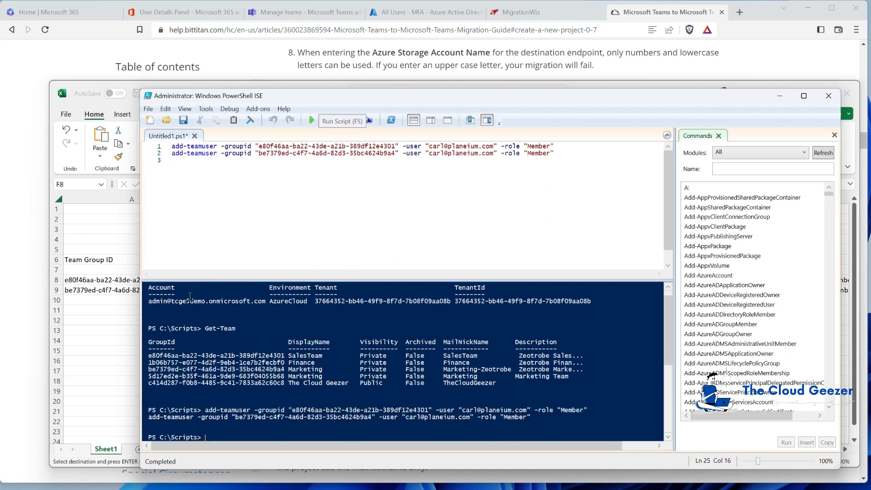
key(alt+Tab)
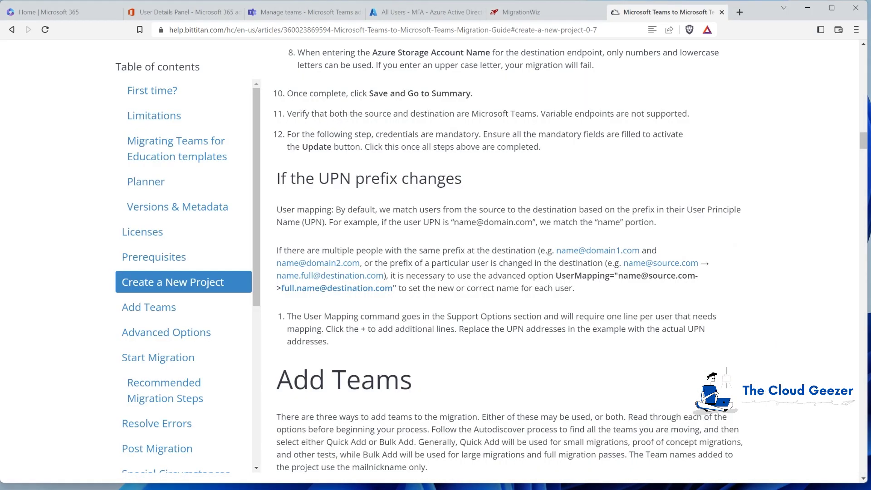
click(256, 15)
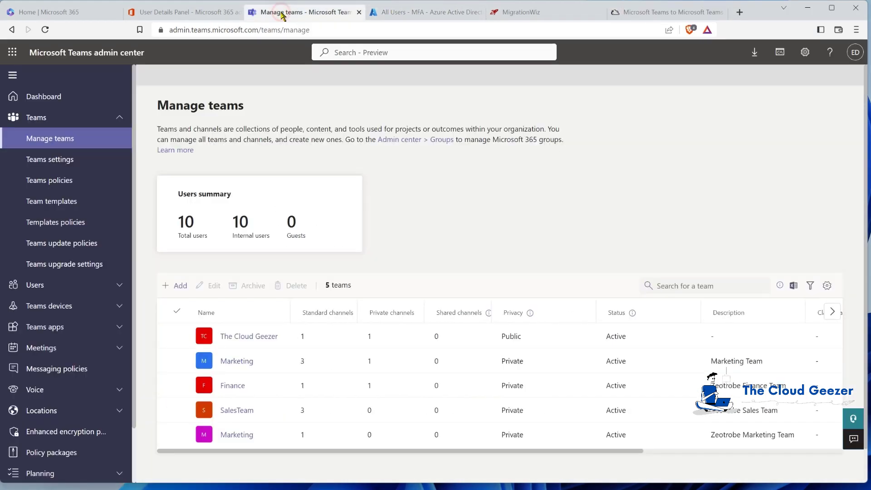
Check the members of both Marketing teams and SalesTeam for the added user, then return to Excel
click(246, 366)
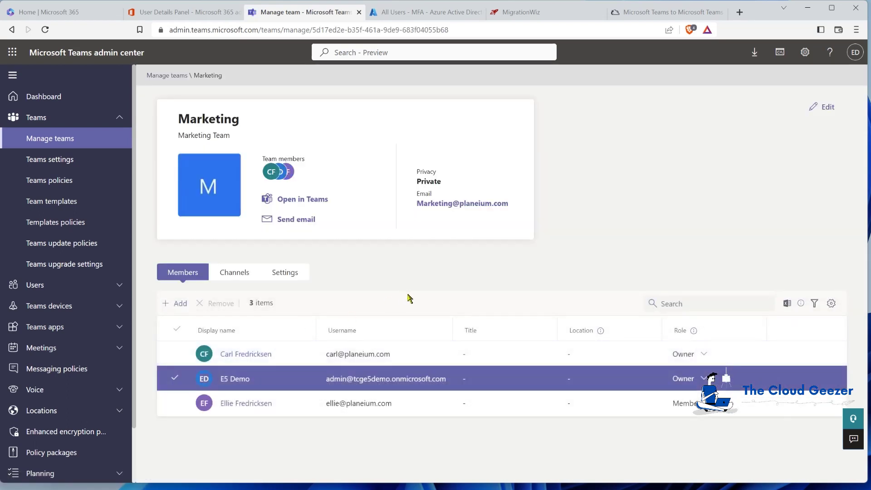
click(175, 74)
click(237, 434)
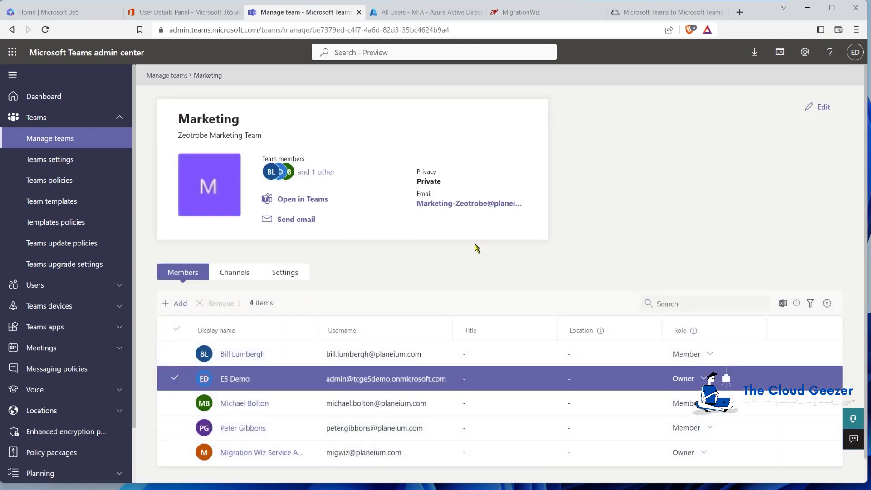
key(F5)
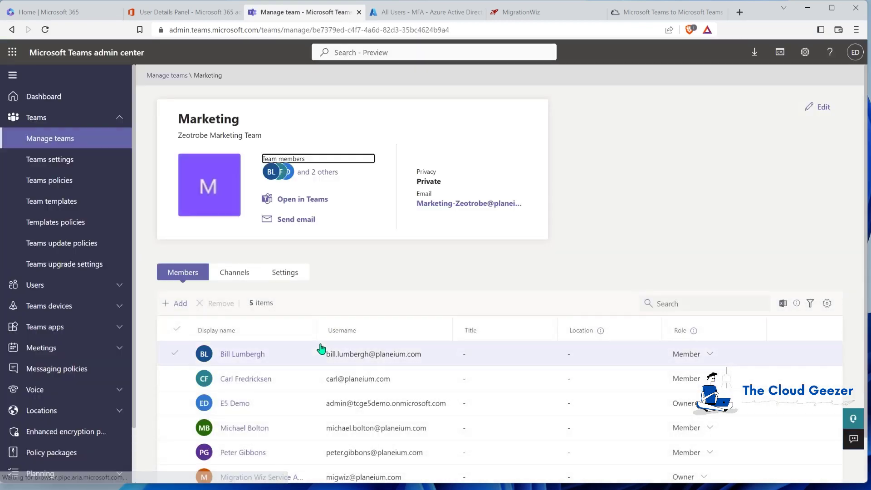
scroll(332, 333, down, 1)
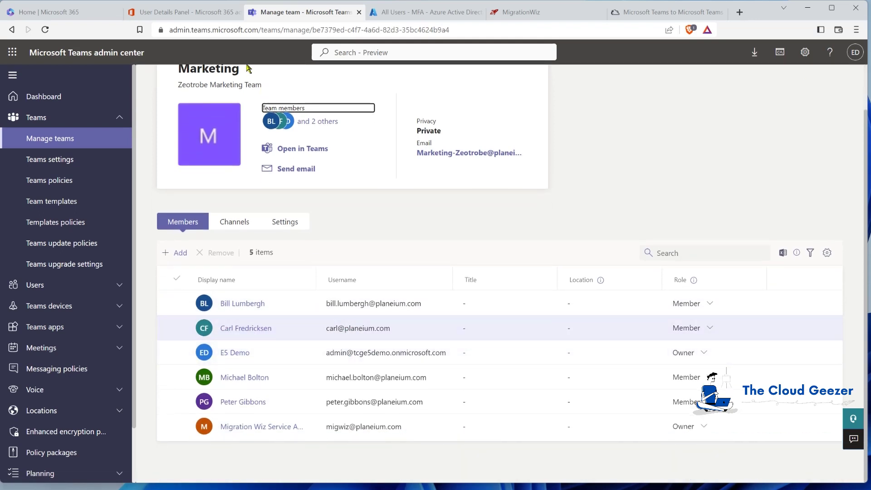
scroll(306, 146, up, 1)
click(173, 76)
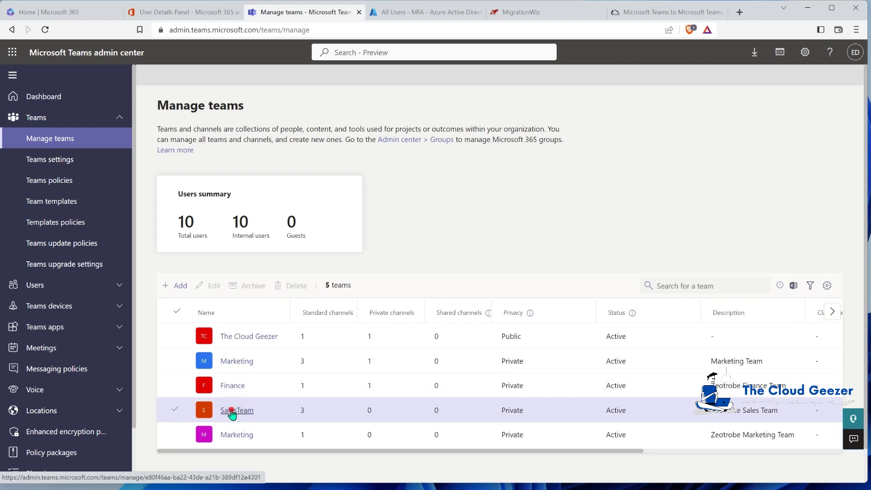
click(233, 410)
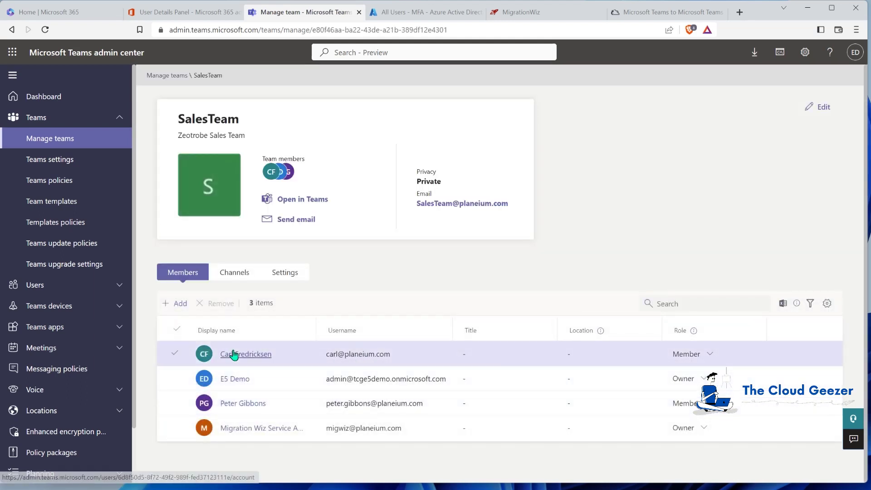
click(247, 480)
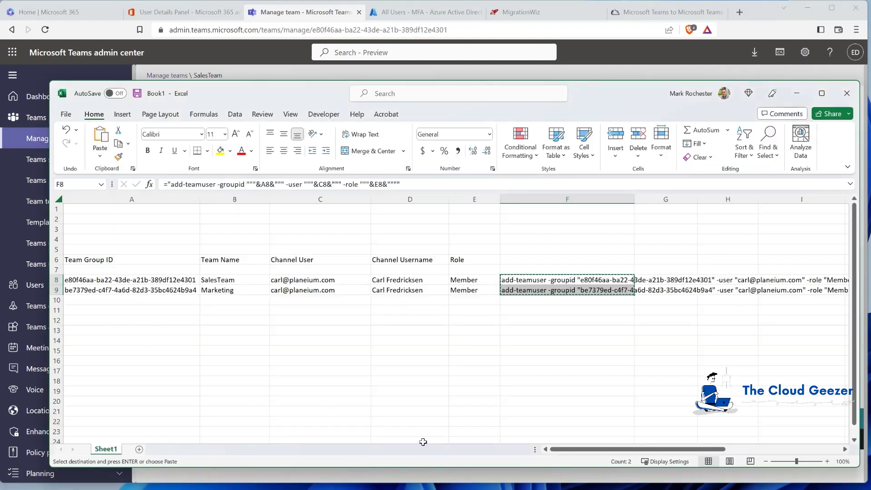
Select F10, clear the copy marquee on the commands, and return to the browser
click(533, 303)
key(Escape)
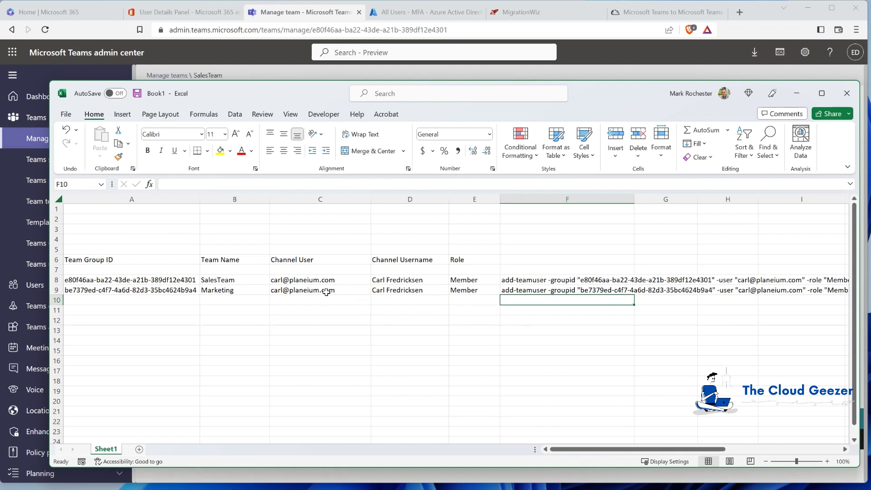
click(286, 75)
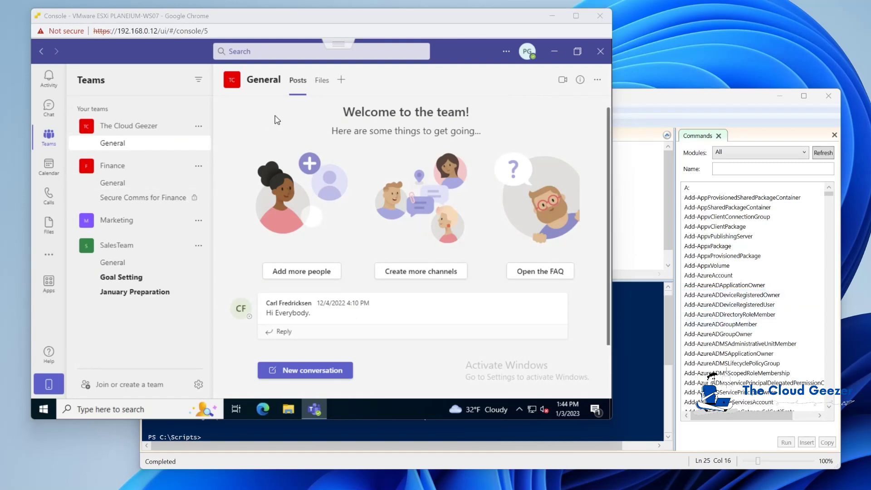
Confirm the signed-in account and reply 'hi' to a migrated post in Finance > General
click(528, 52)
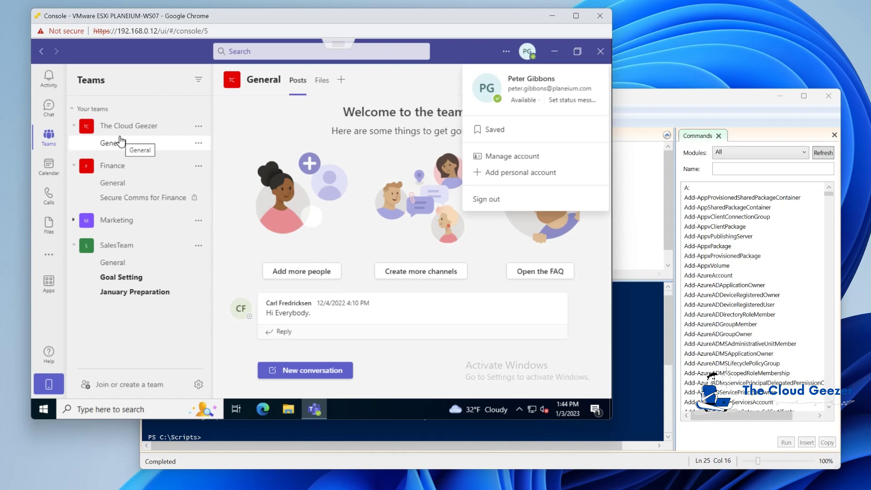
click(112, 184)
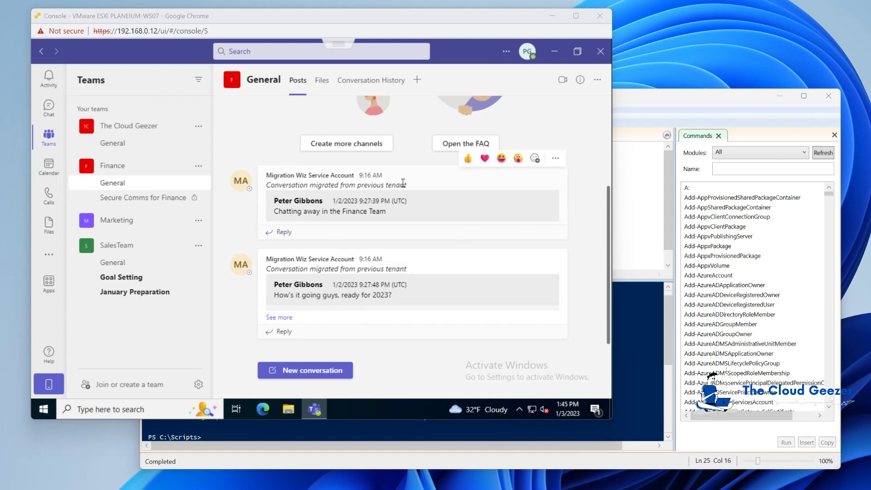
click(279, 233)
click(279, 232)
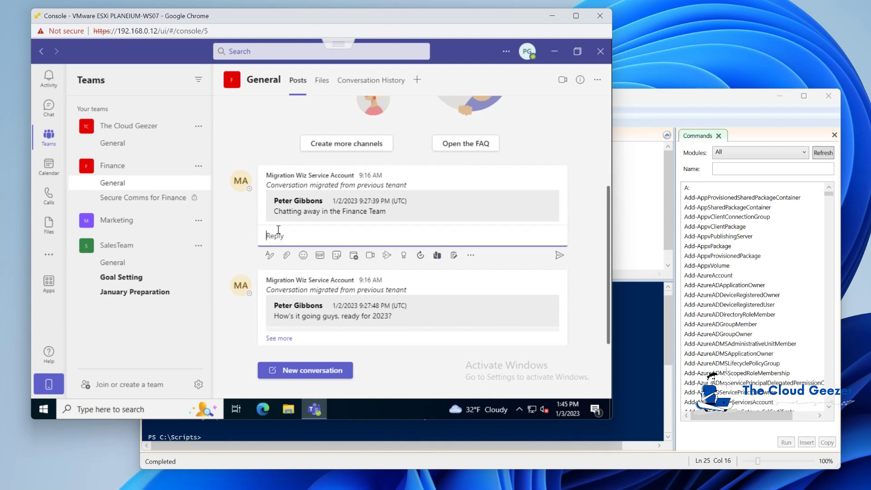
text(hi)
key(Return)
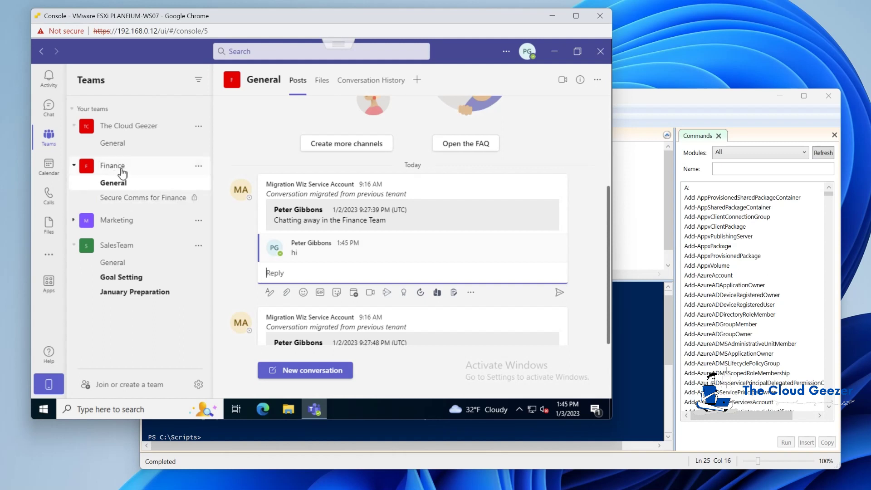
Review the migrated files in Finance > General and the SalesTeam General posts and files
click(322, 81)
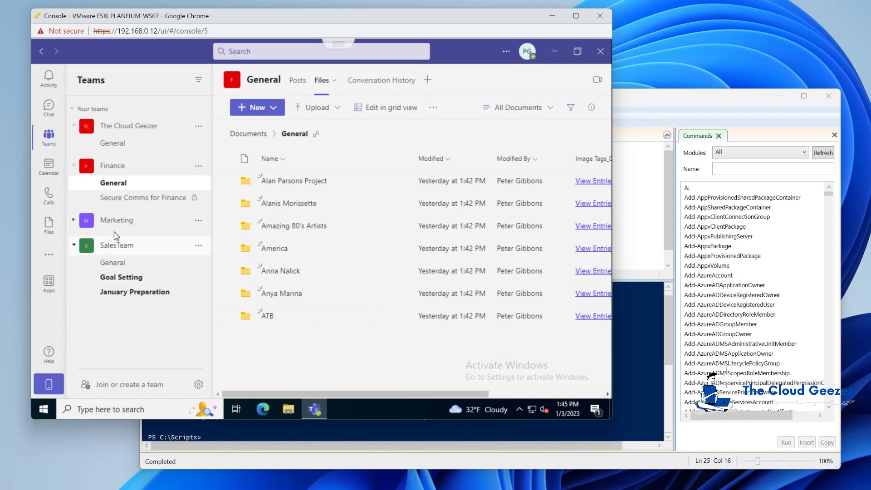
click(117, 265)
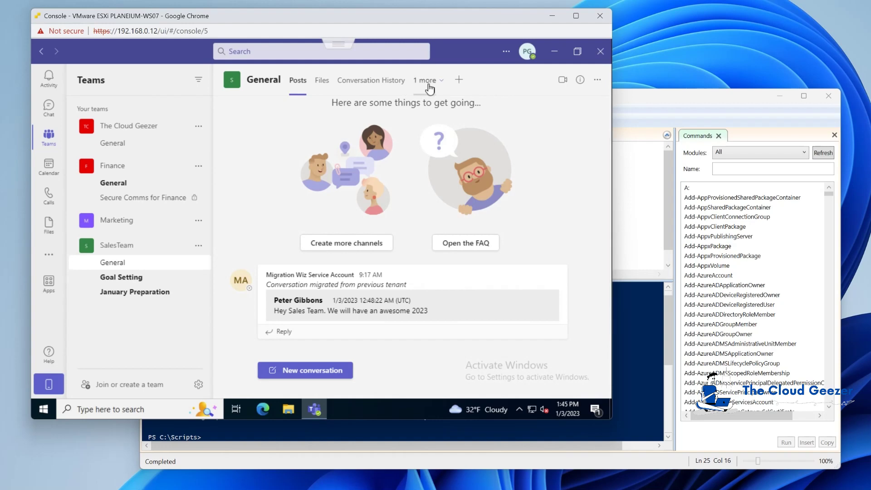
click(322, 80)
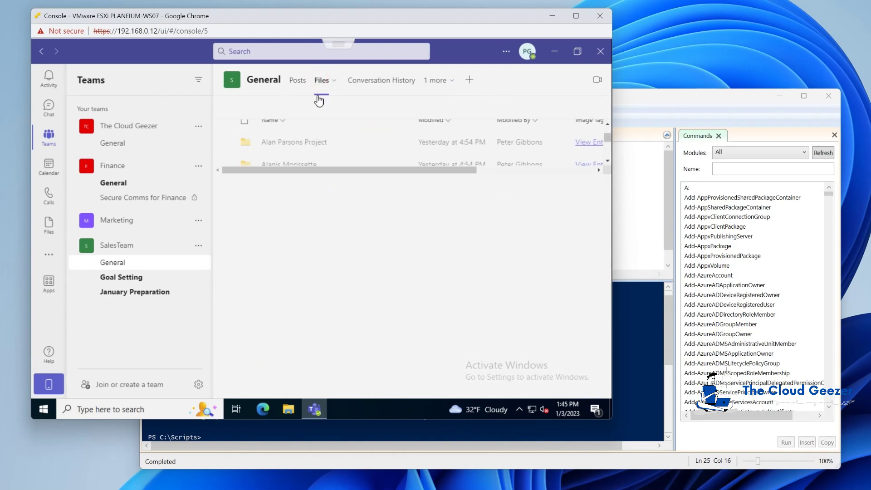
Open the Sales Playbook page in the SalesTeam Notebook
click(436, 80)
click(433, 113)
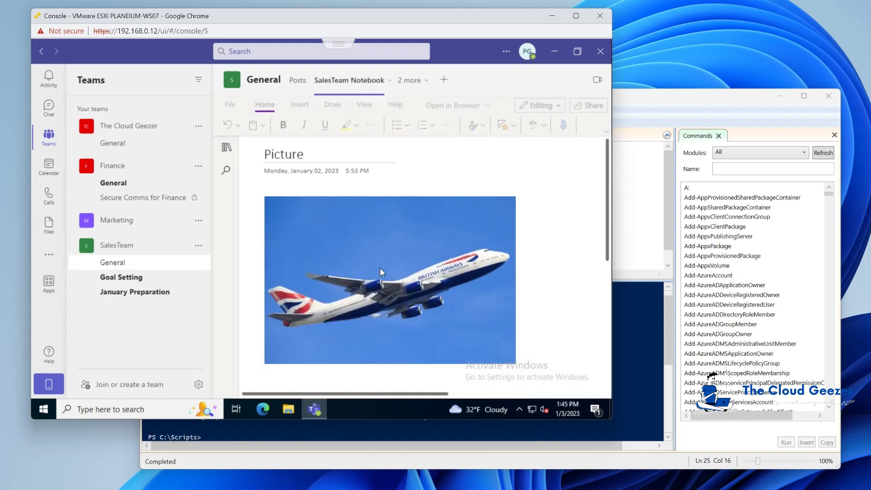
click(227, 153)
click(389, 171)
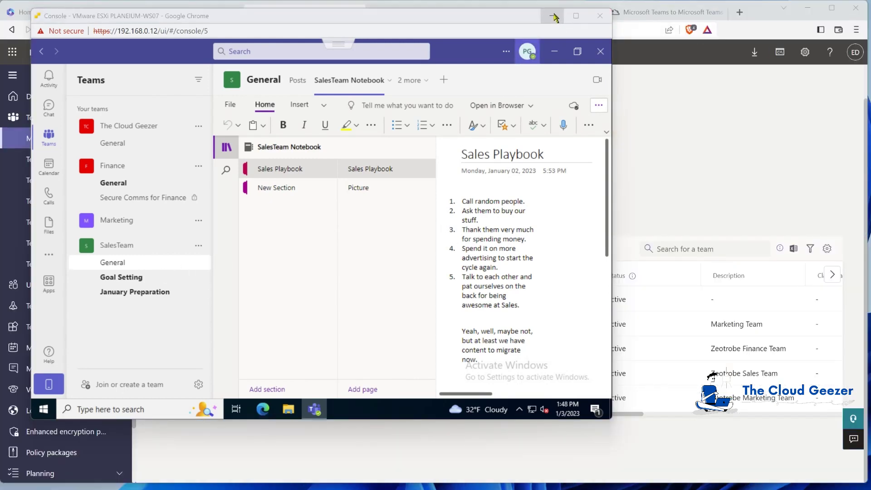
click(555, 17)
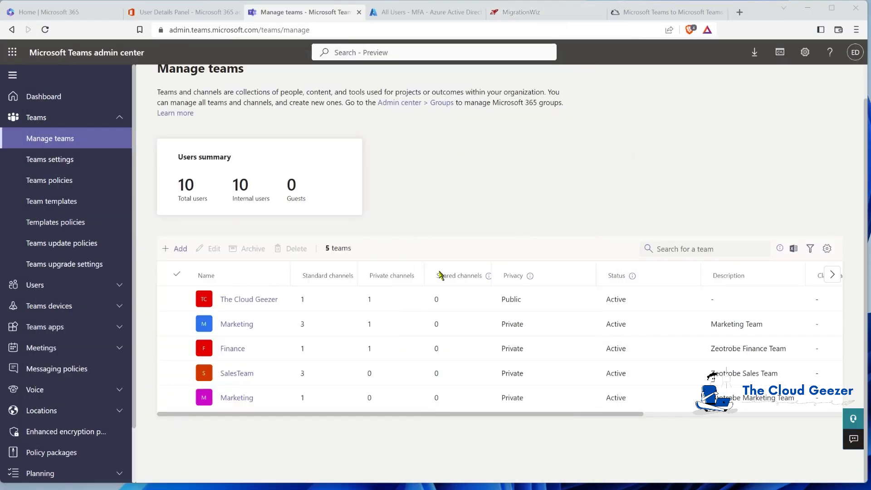